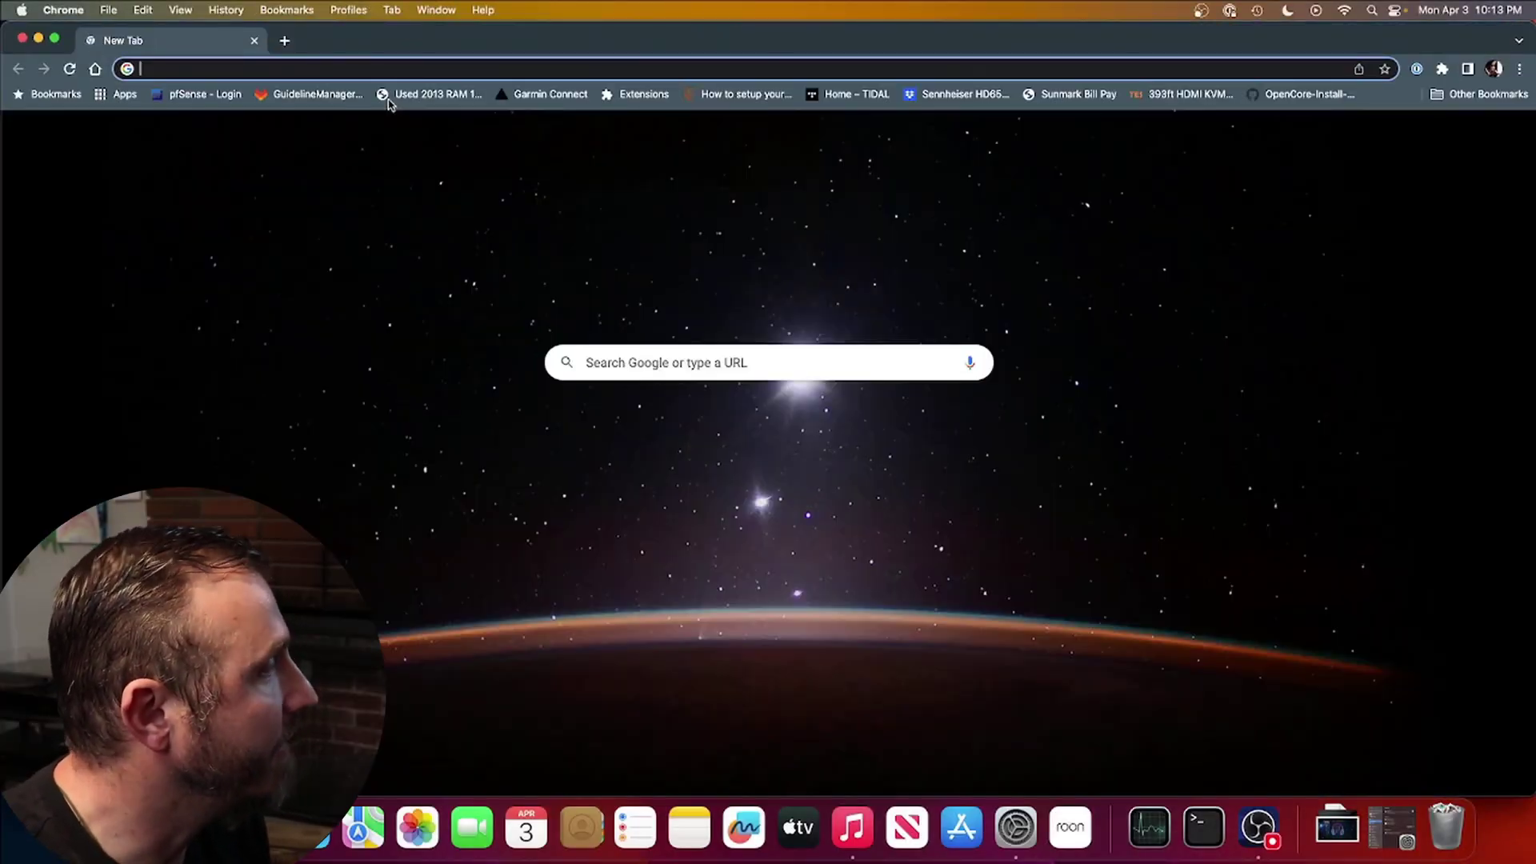
Search the web for xld to find the XLD download
{"action": "type", "text": "xld"}
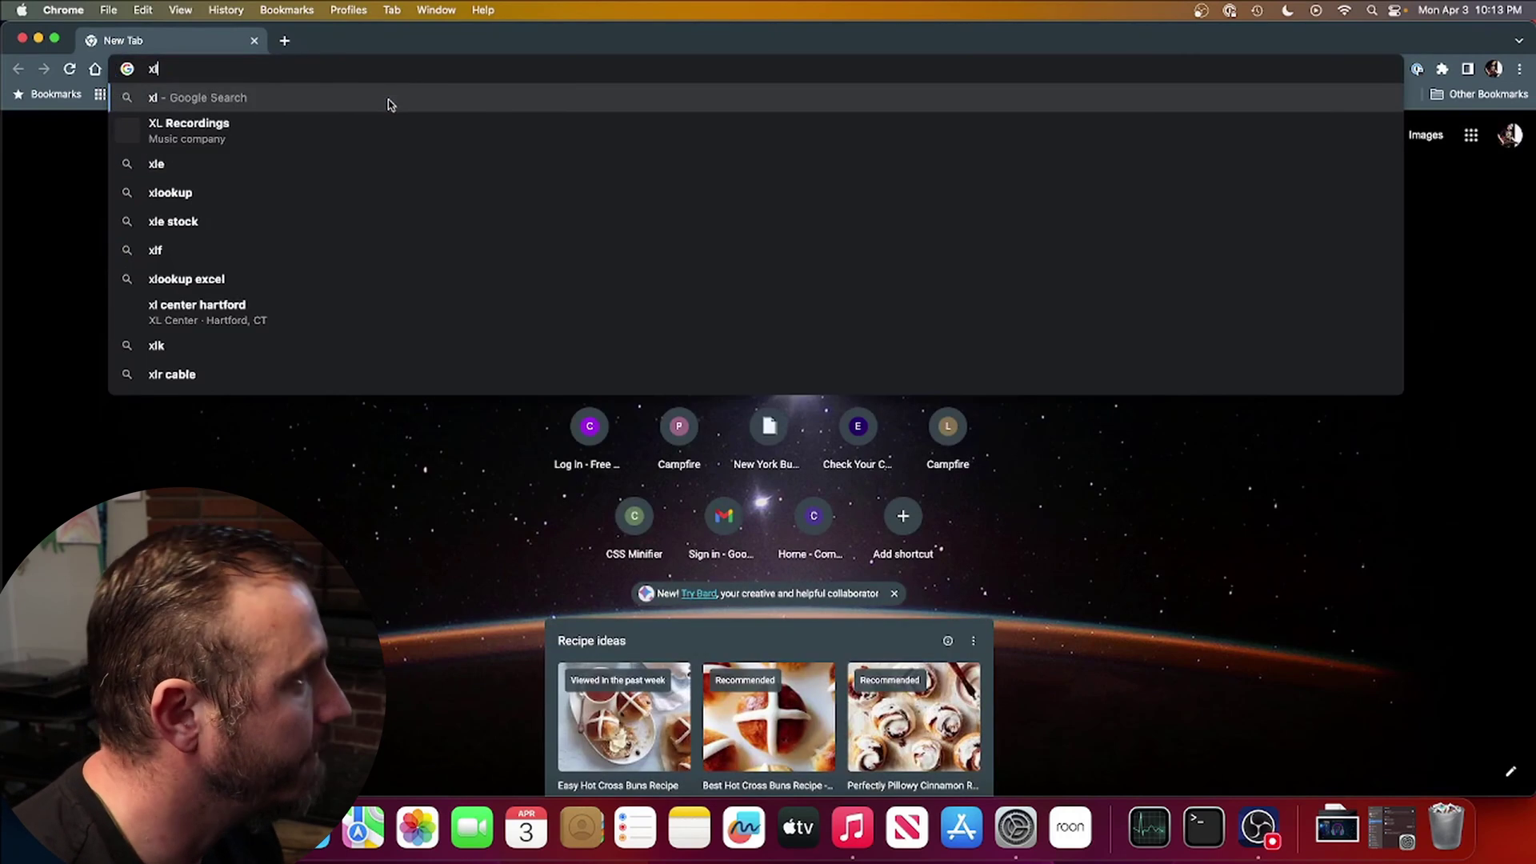
{"action": "key", "text": "Return"}
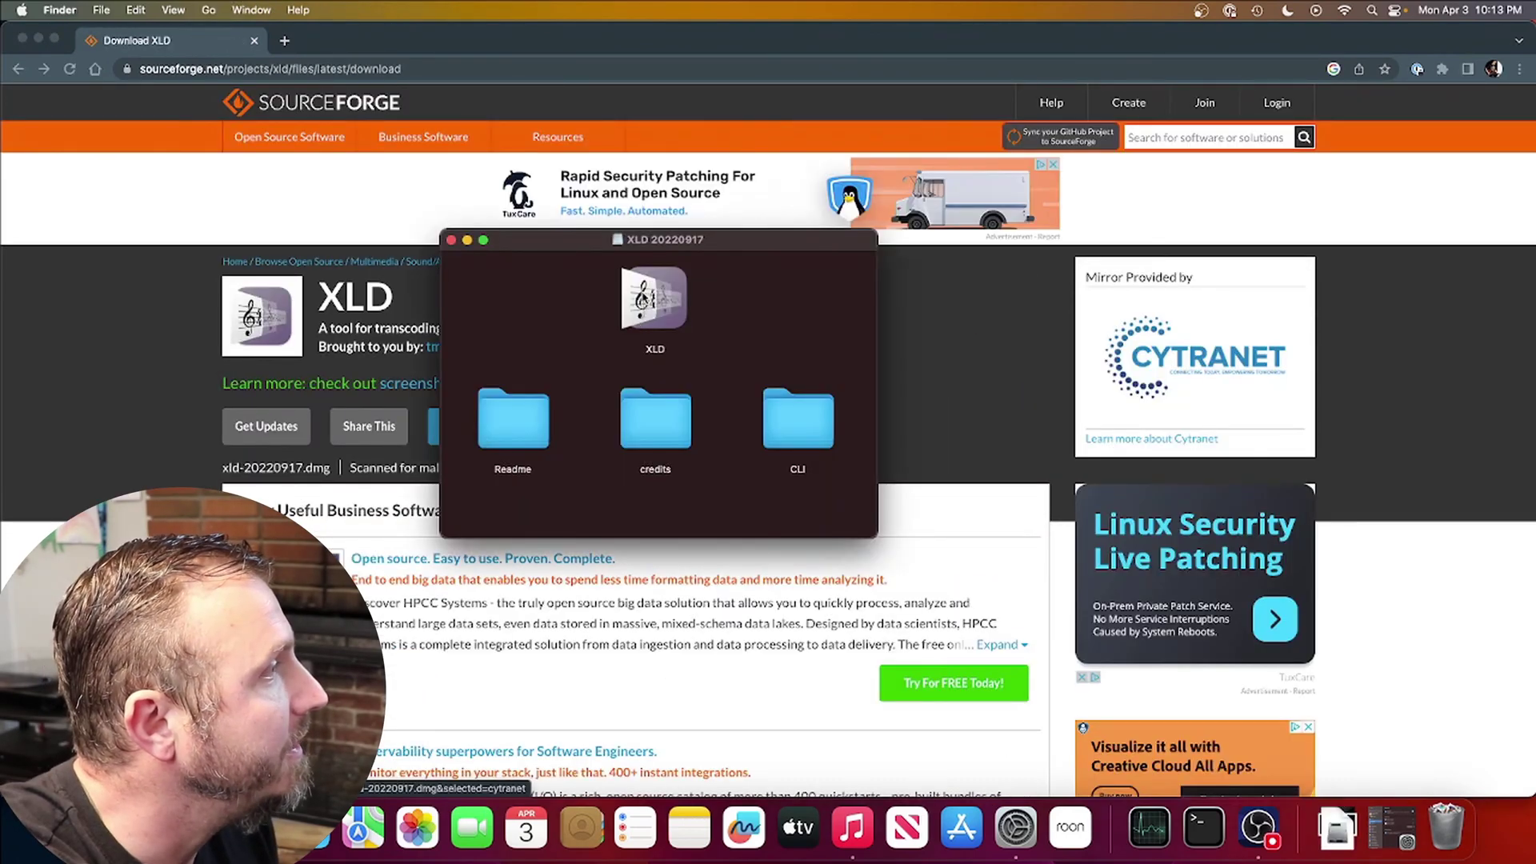
Copy the XLD app from the XLD 20220917 disk image and paste it into the Applications folder
{"action": "right_click", "coordinate": [644, 300]}
{"action": "left_click", "coordinate": [720, 425]}
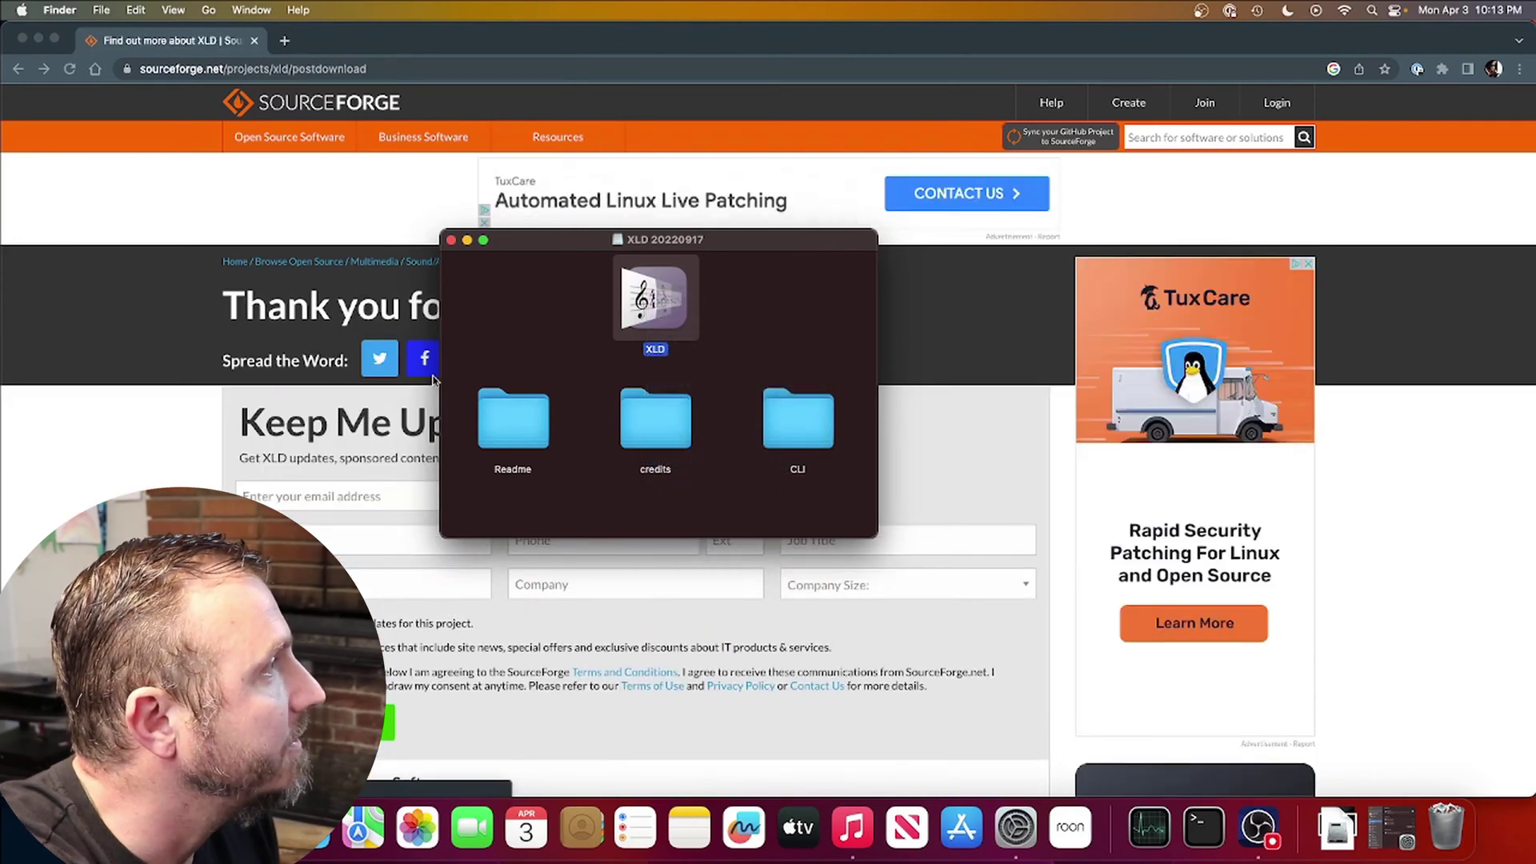
{"action": "key", "text": "super+shift+a"}
{"action": "right_click", "coordinate": [486, 156]}
{"action": "left_click", "coordinate": [512, 179]}
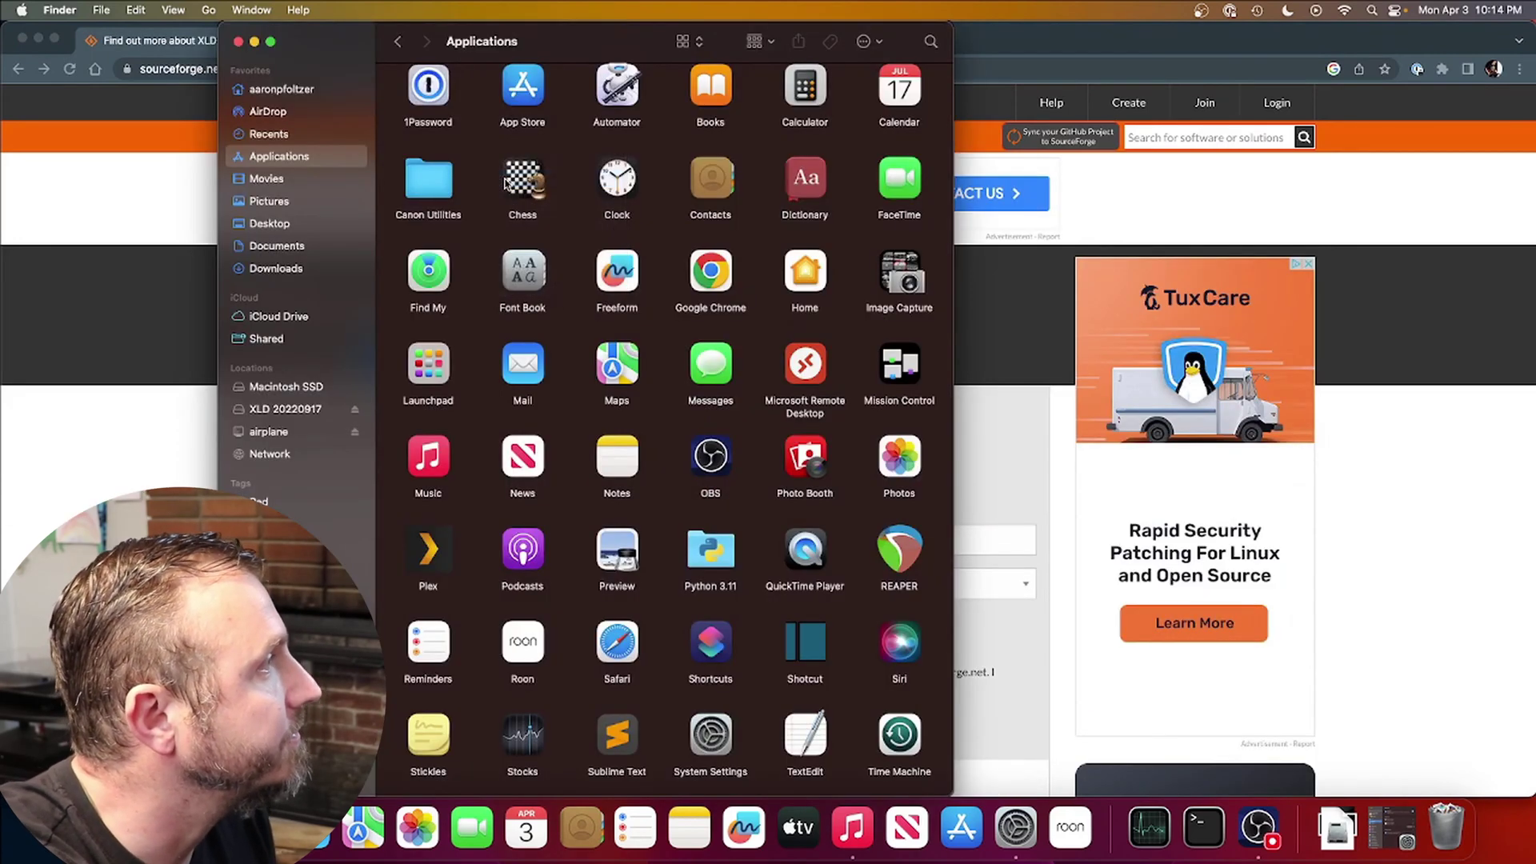
Try to launch XLD from the Applications folder
{"action": "scroll", "coordinate": [533, 310], "scroll_direction": "down", "scroll_amount": 2}
{"action": "scroll", "coordinate": [533, 311], "scroll_direction": "down", "scroll_amount": 4}
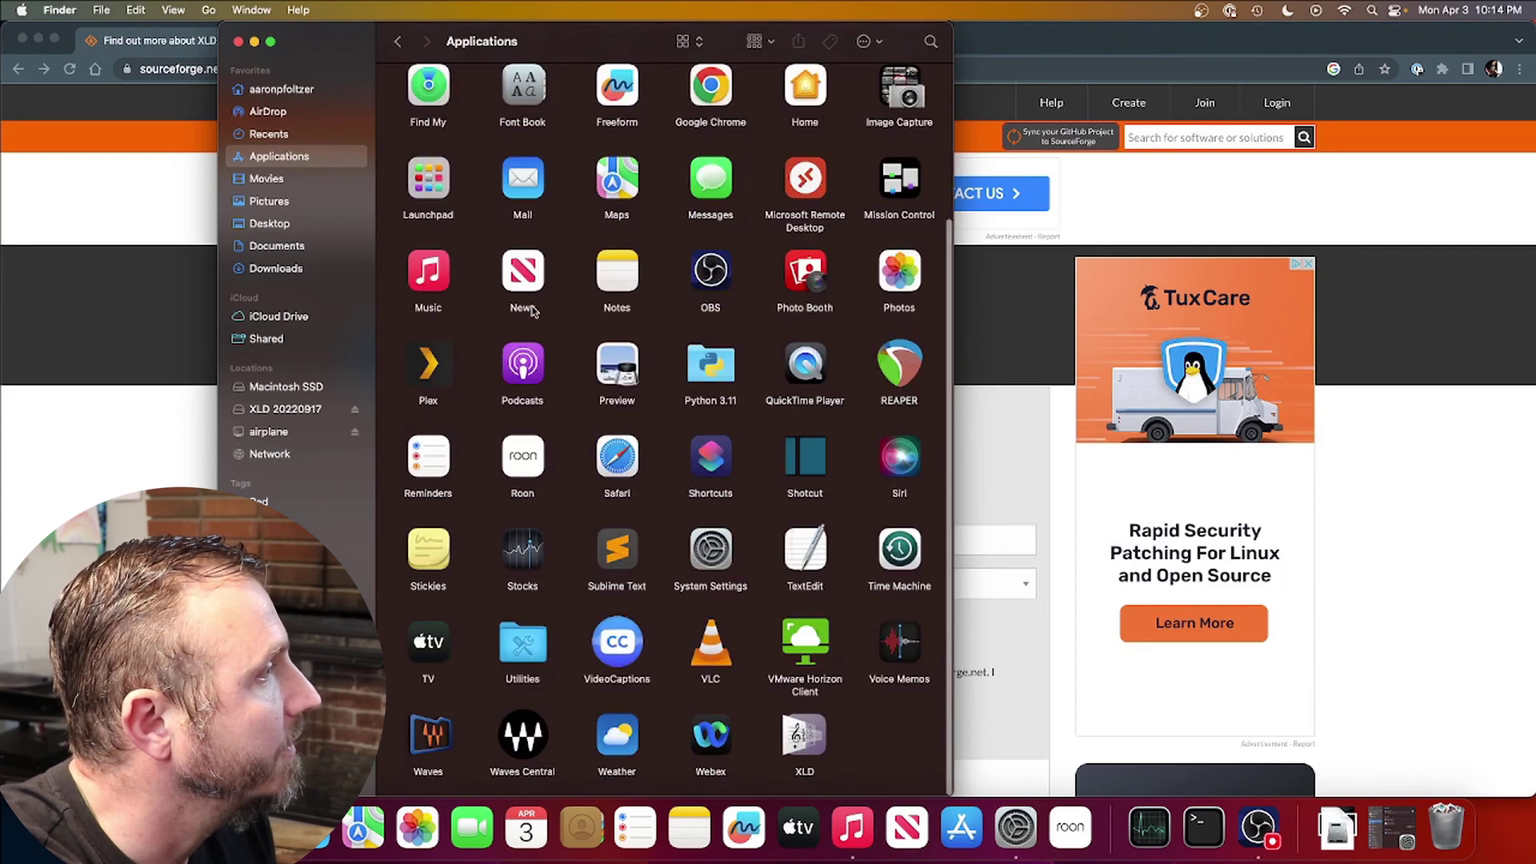
{"action": "double_click", "coordinate": [806, 738]}
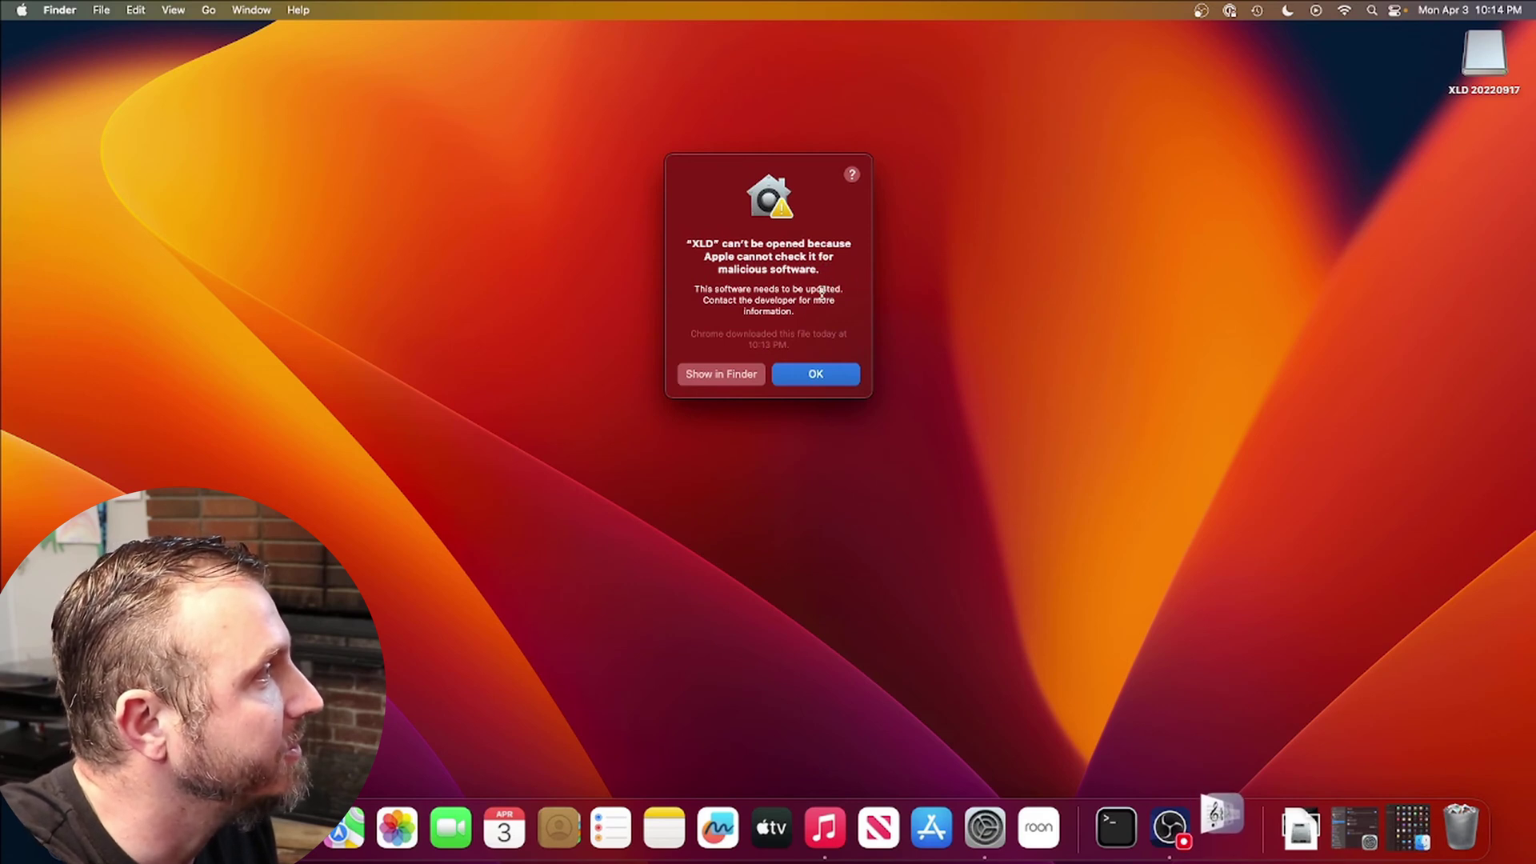
{"action": "left_click", "coordinate": [837, 376]}
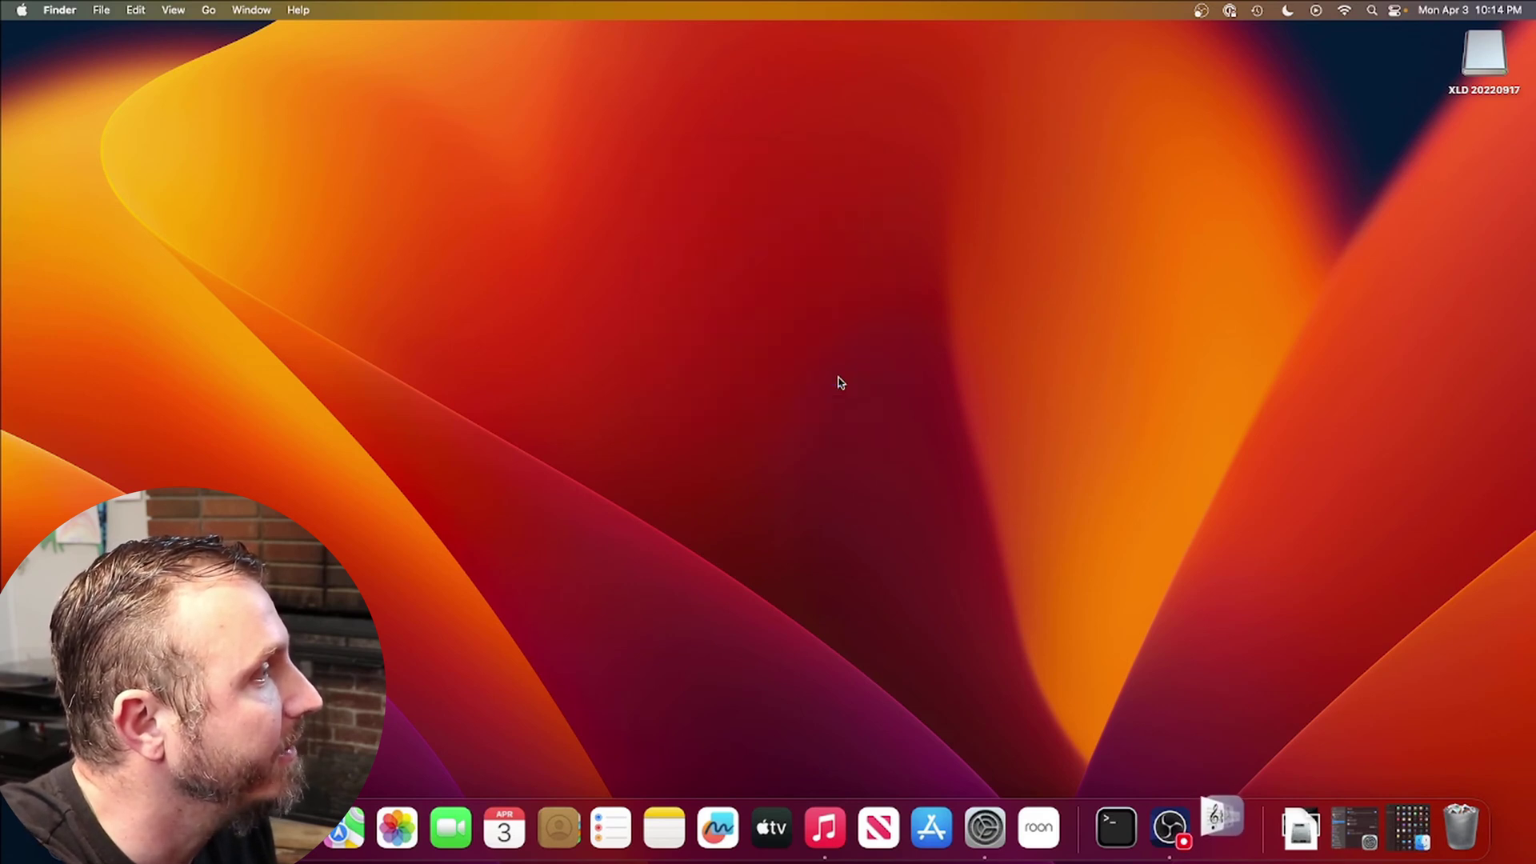
Launch XLD, overriding the malicious-software warning
{"action": "right_click", "coordinate": [1224, 835]}
{"action": "left_click", "coordinate": [1225, 771]}
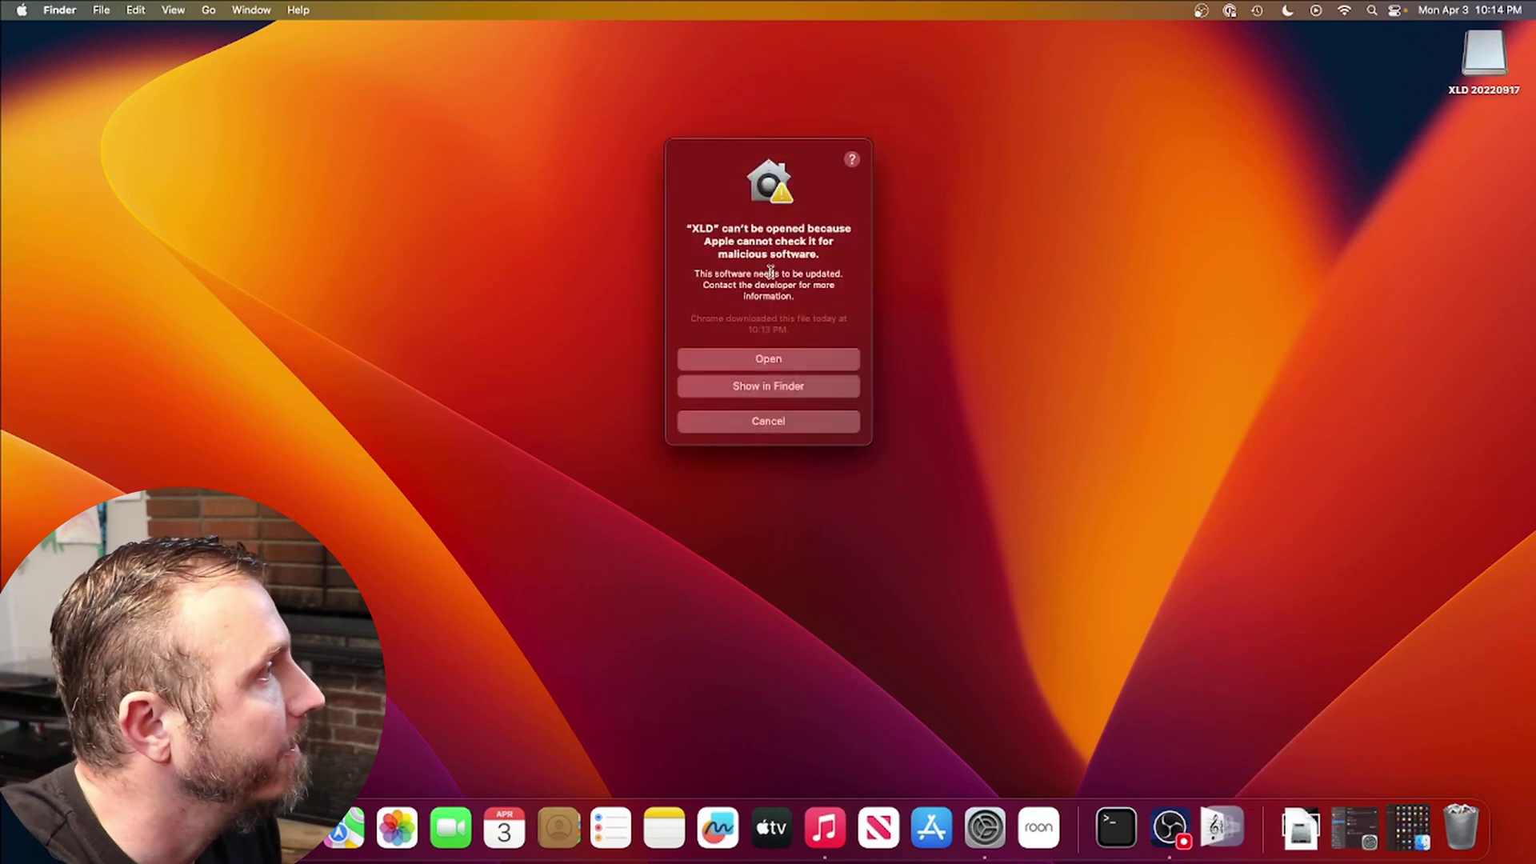
{"action": "left_click", "coordinate": [781, 356]}
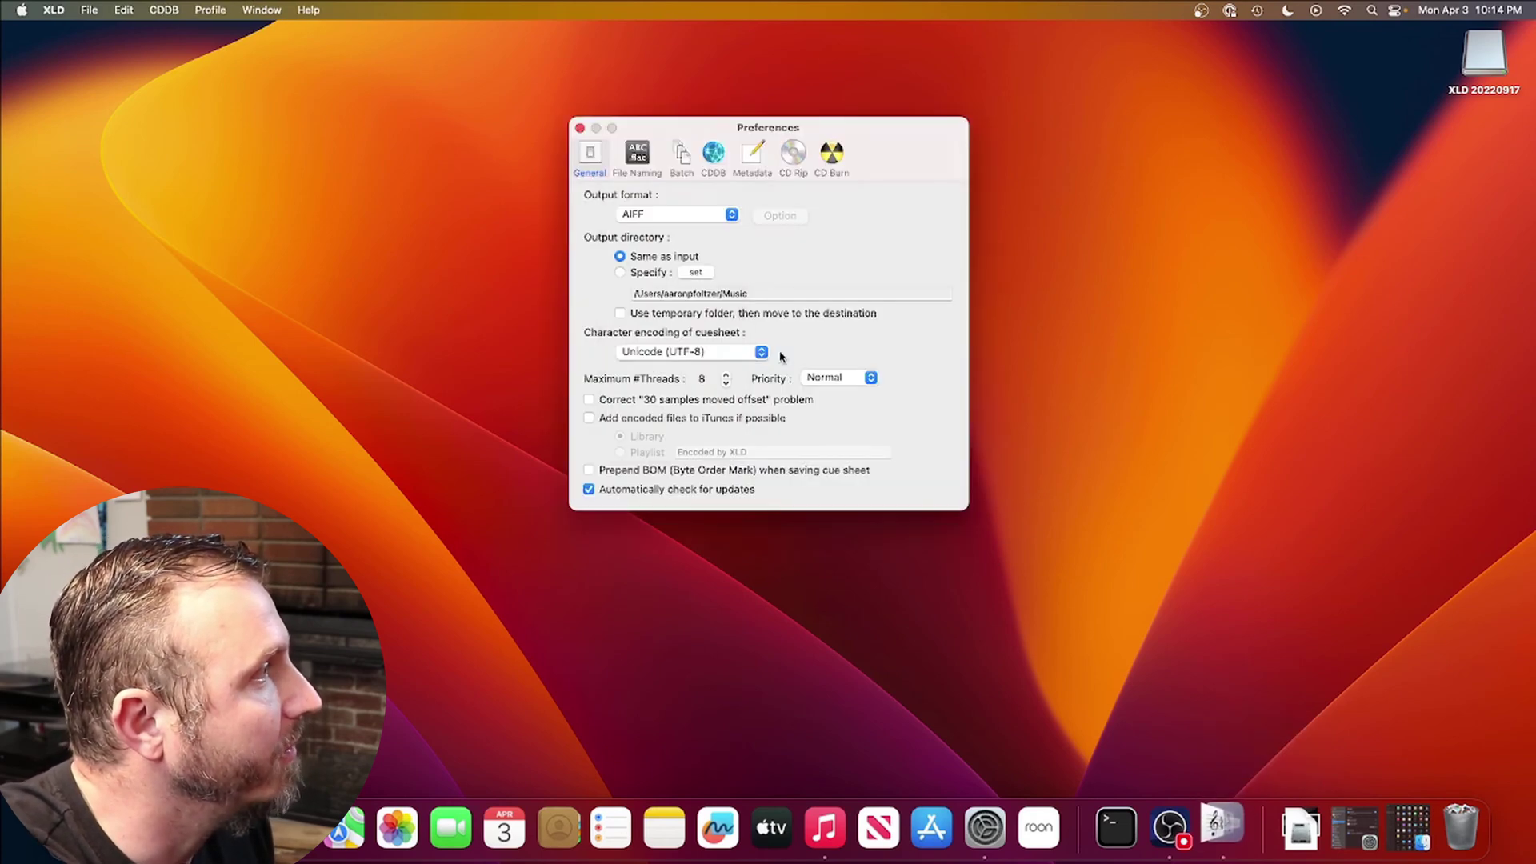
Set the output format to FLAC in the general preferences
{"action": "left_click_drag", "start_coordinate": [714, 124], "coordinate": [681, 123]}
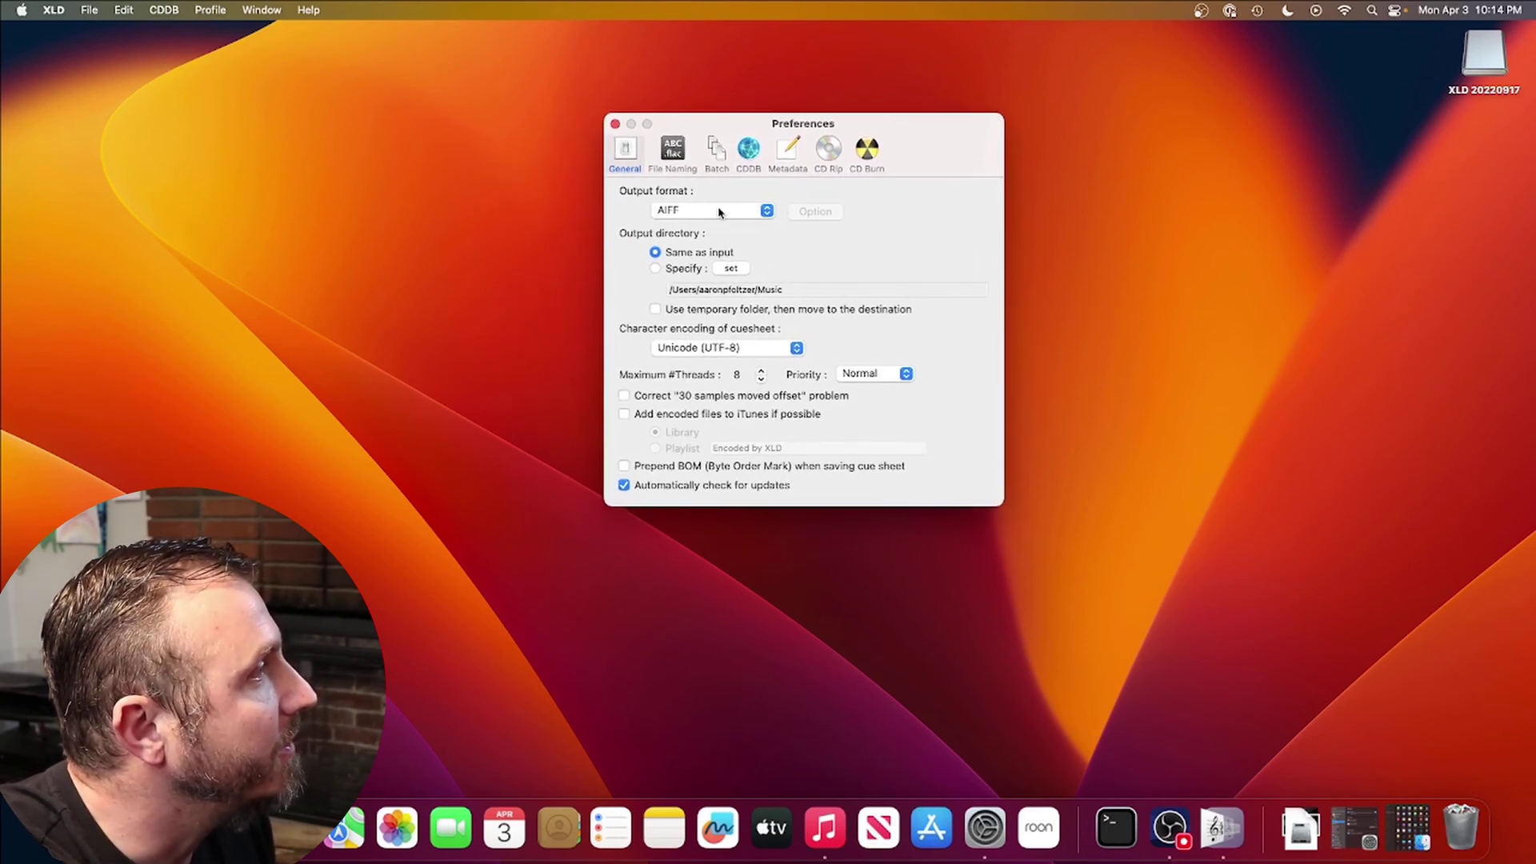
{"action": "left_click", "coordinate": [744, 211]}
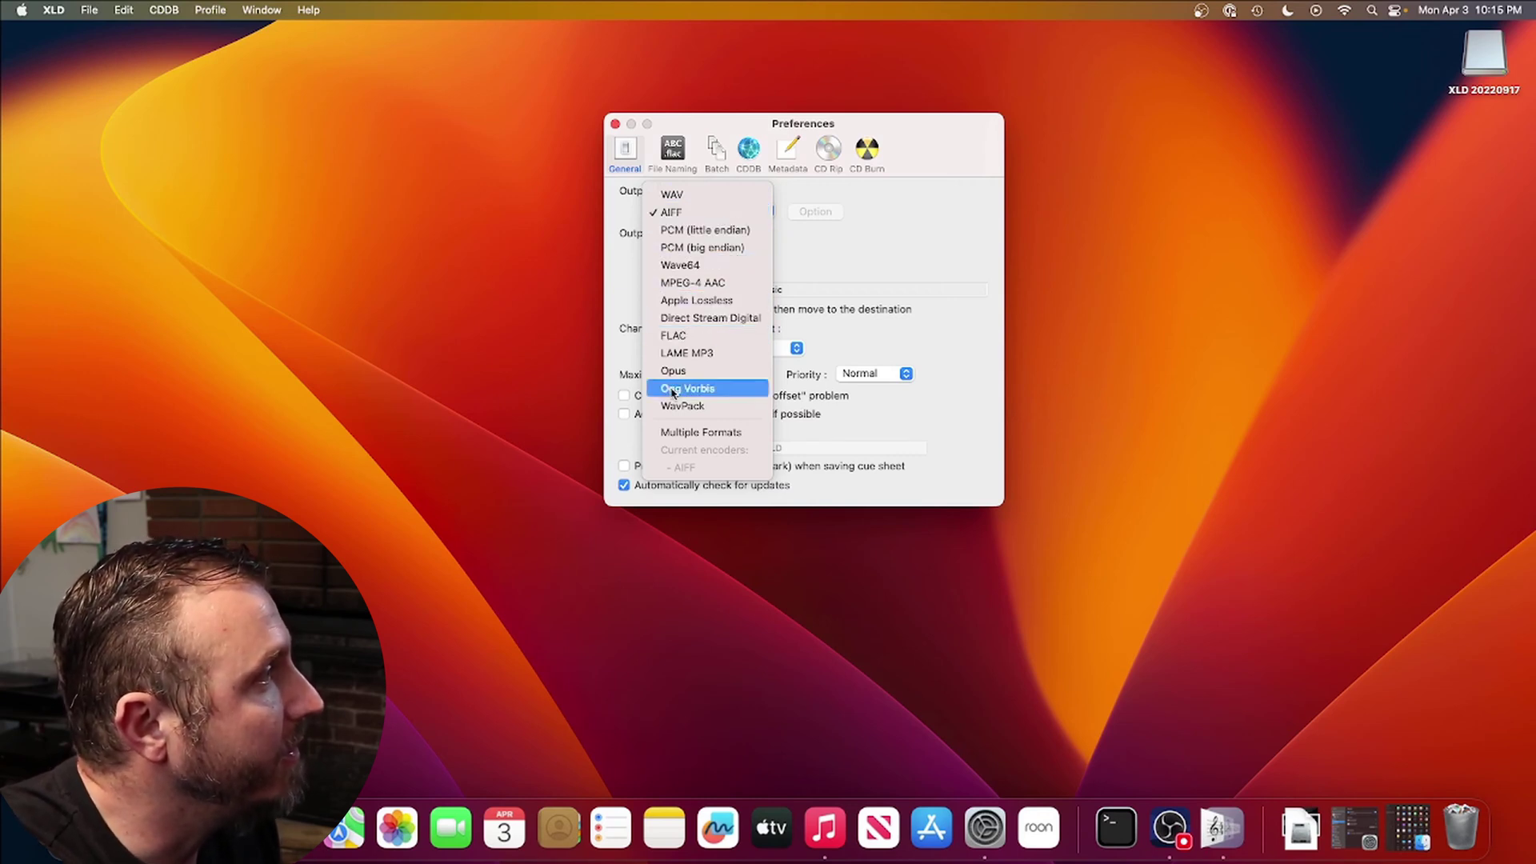
{"action": "left_click", "coordinate": [672, 336]}
{"action": "key", "text": "super+Tab"}
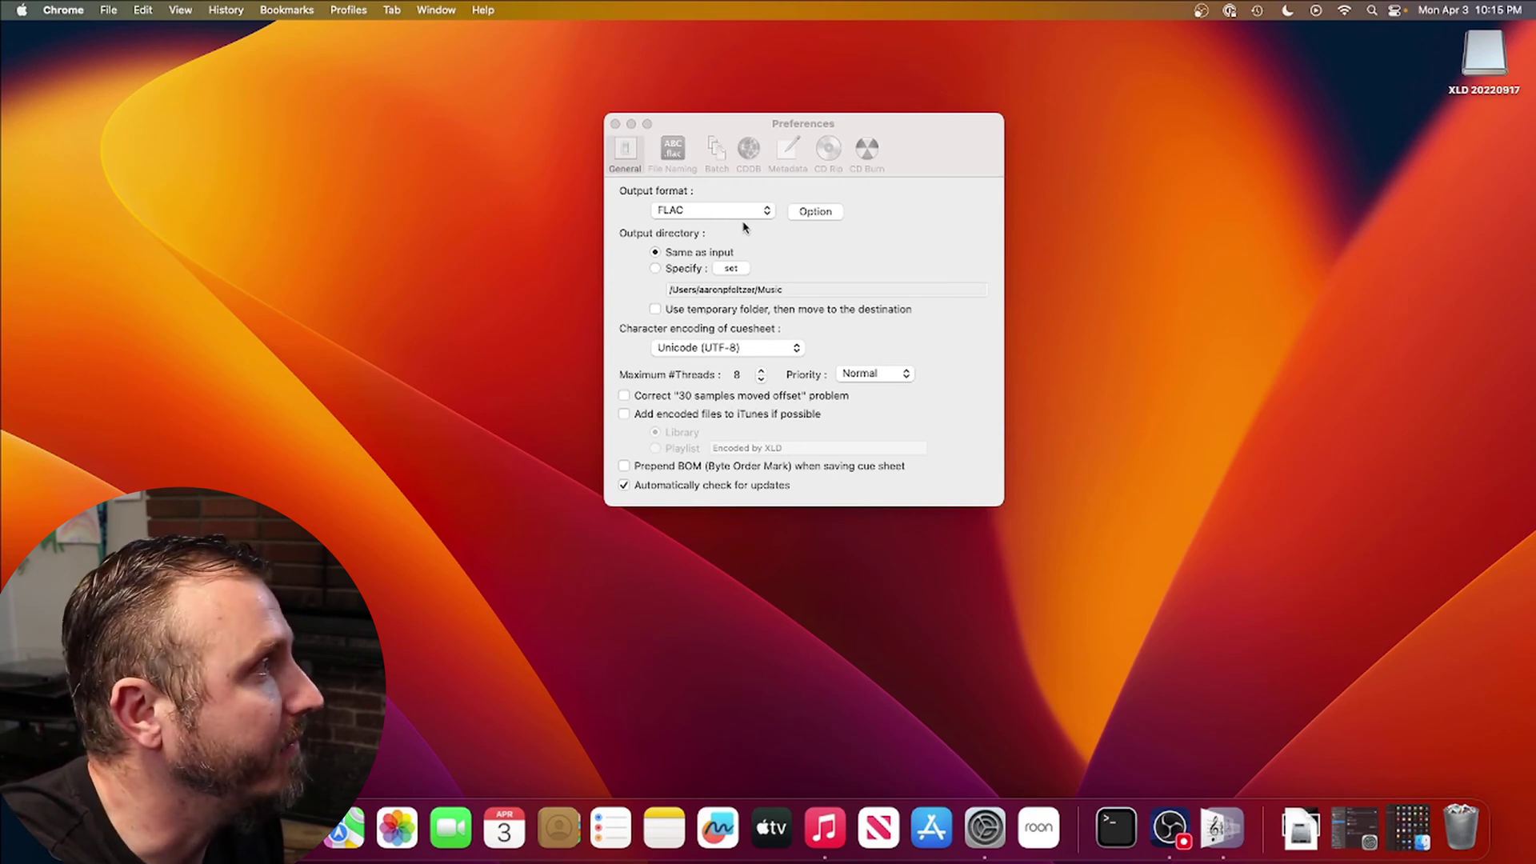
Set the FLAC compression level to High in the format options and confirm
{"action": "left_click", "coordinate": [812, 211]}
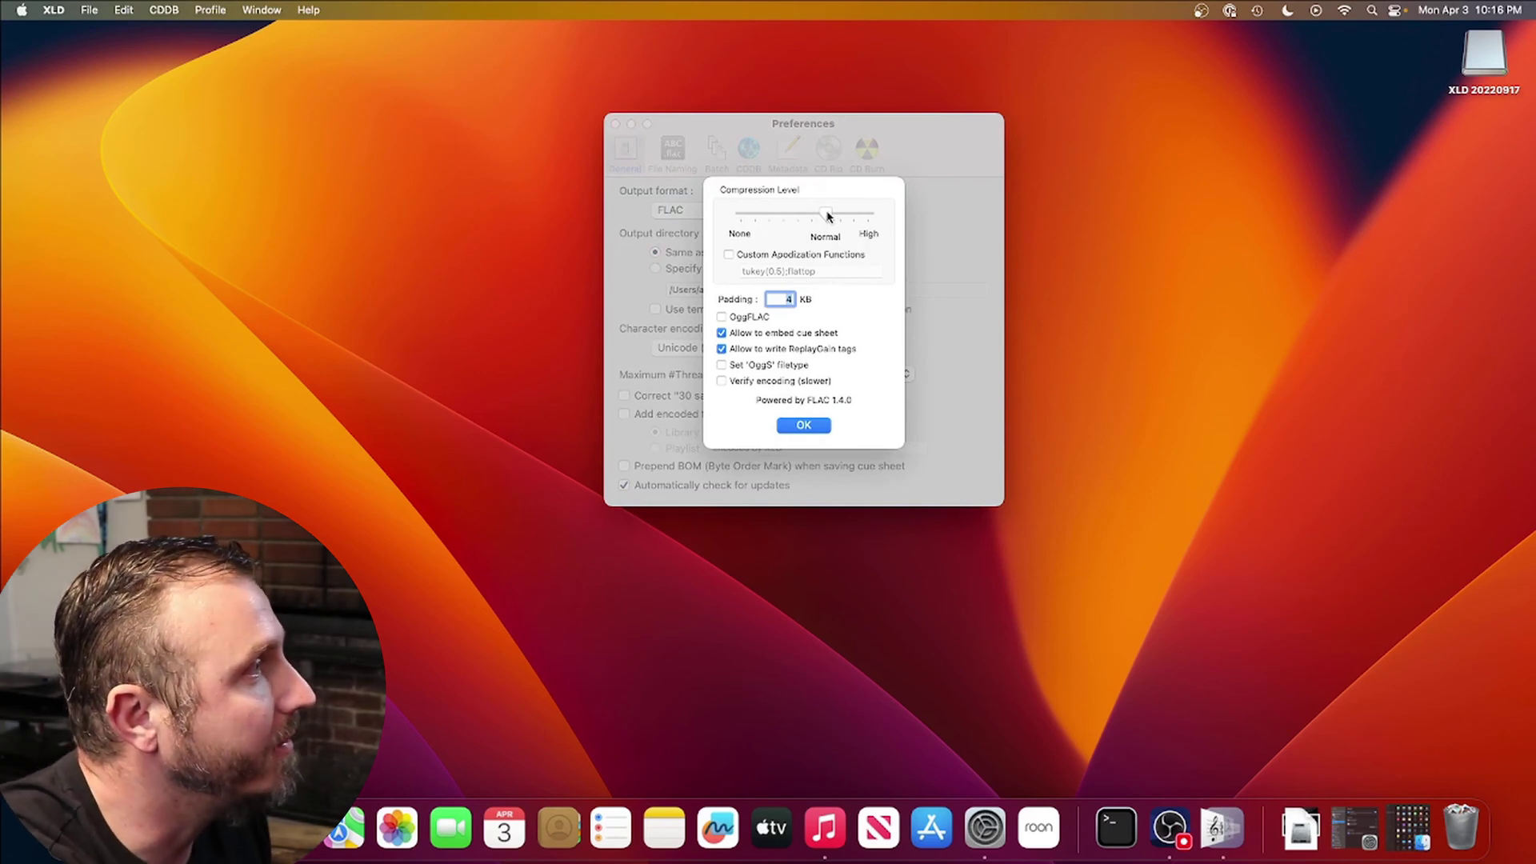
{"action": "left_click_drag", "start_coordinate": [828, 216], "coordinate": [873, 213]}
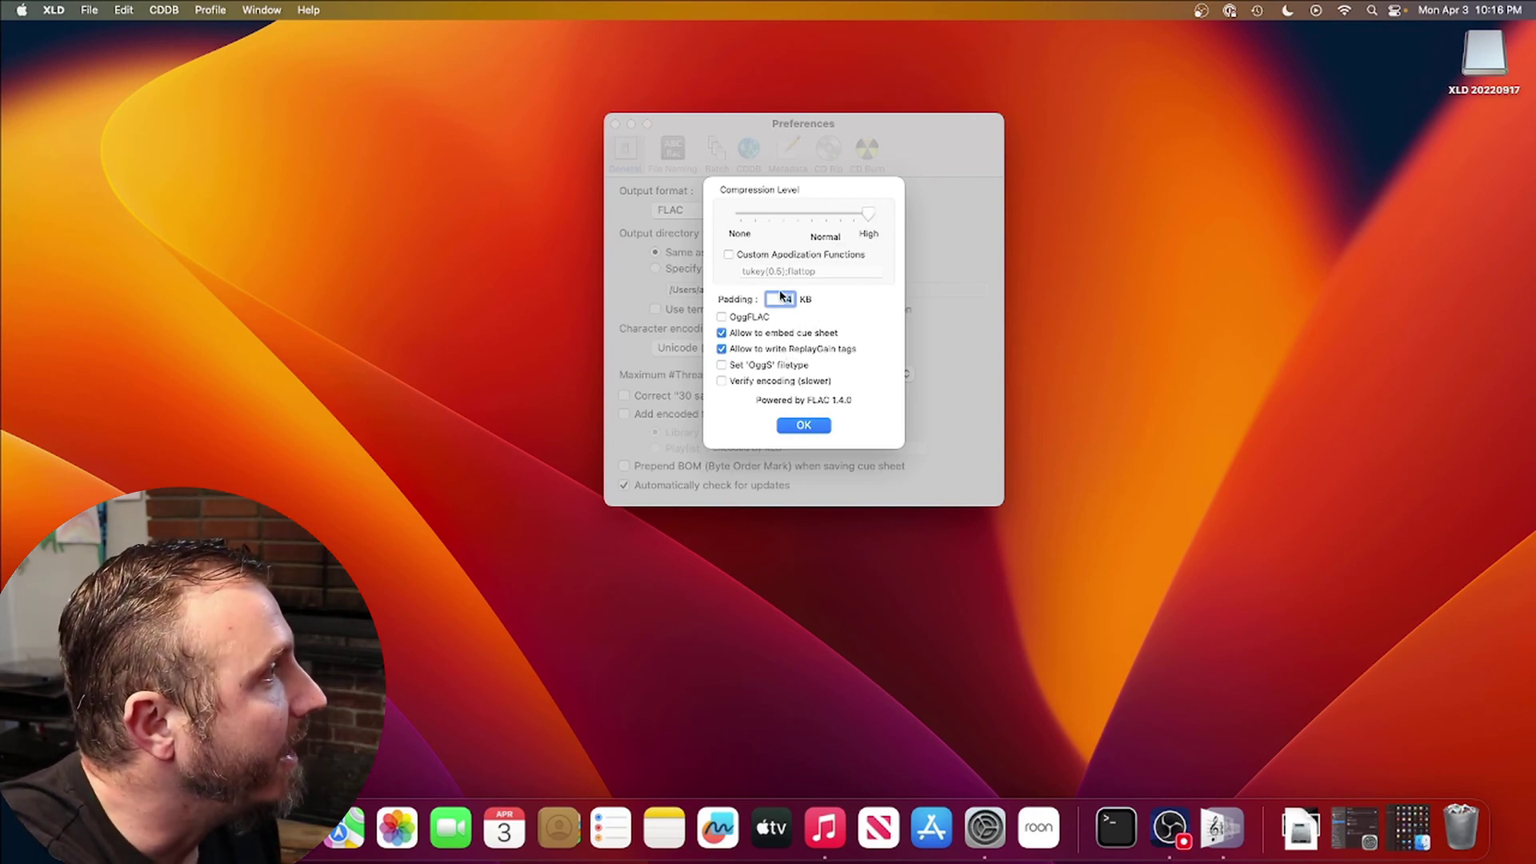
{"action": "left_click", "coordinate": [808, 425]}
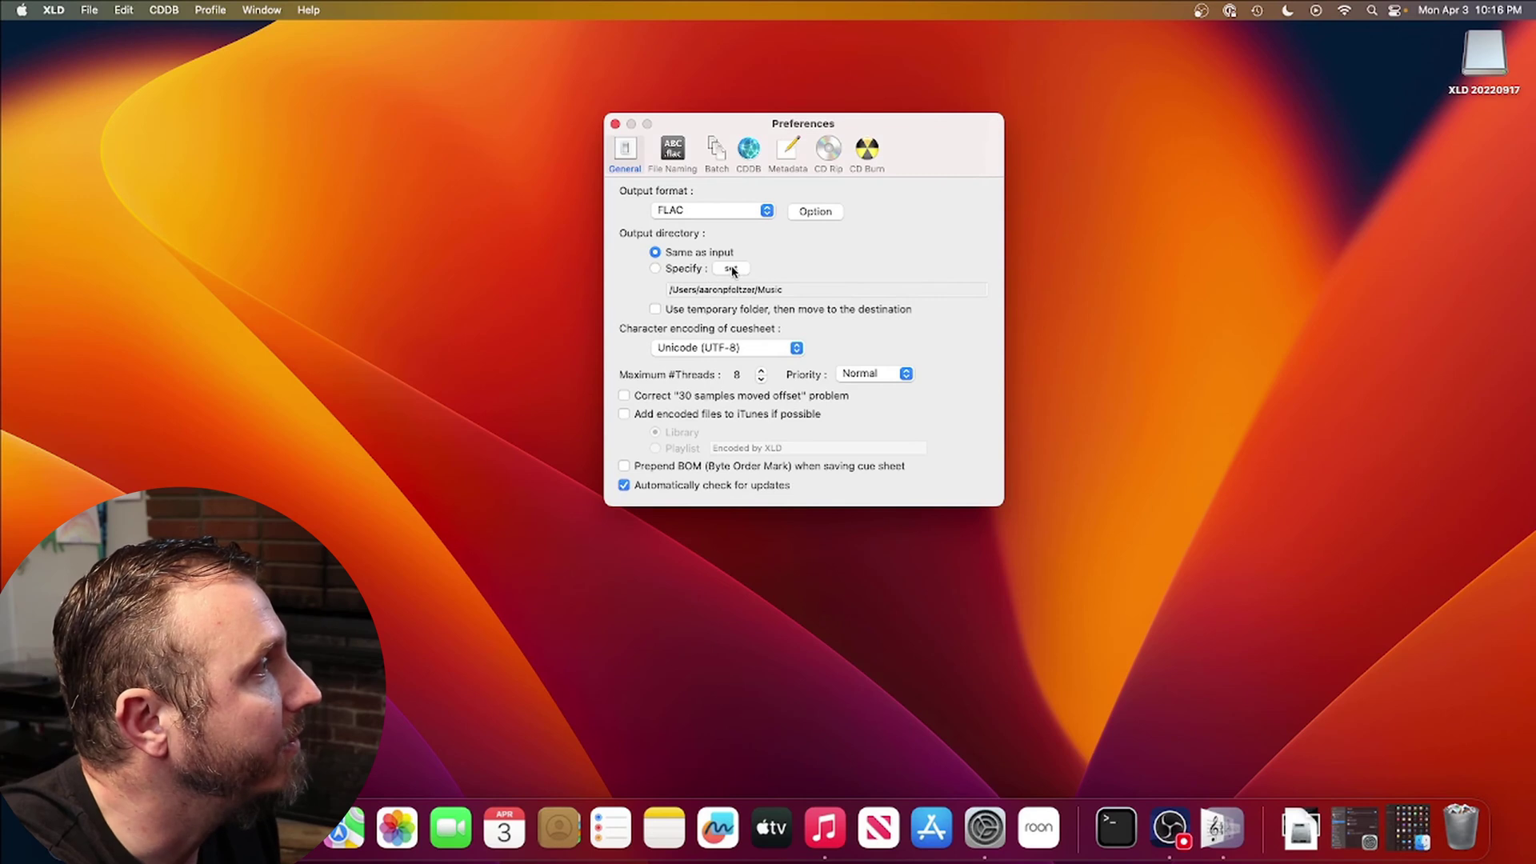
Create a folder named Rip inside the home folder and choose it as the output directory
{"action": "left_click", "coordinate": [731, 268]}
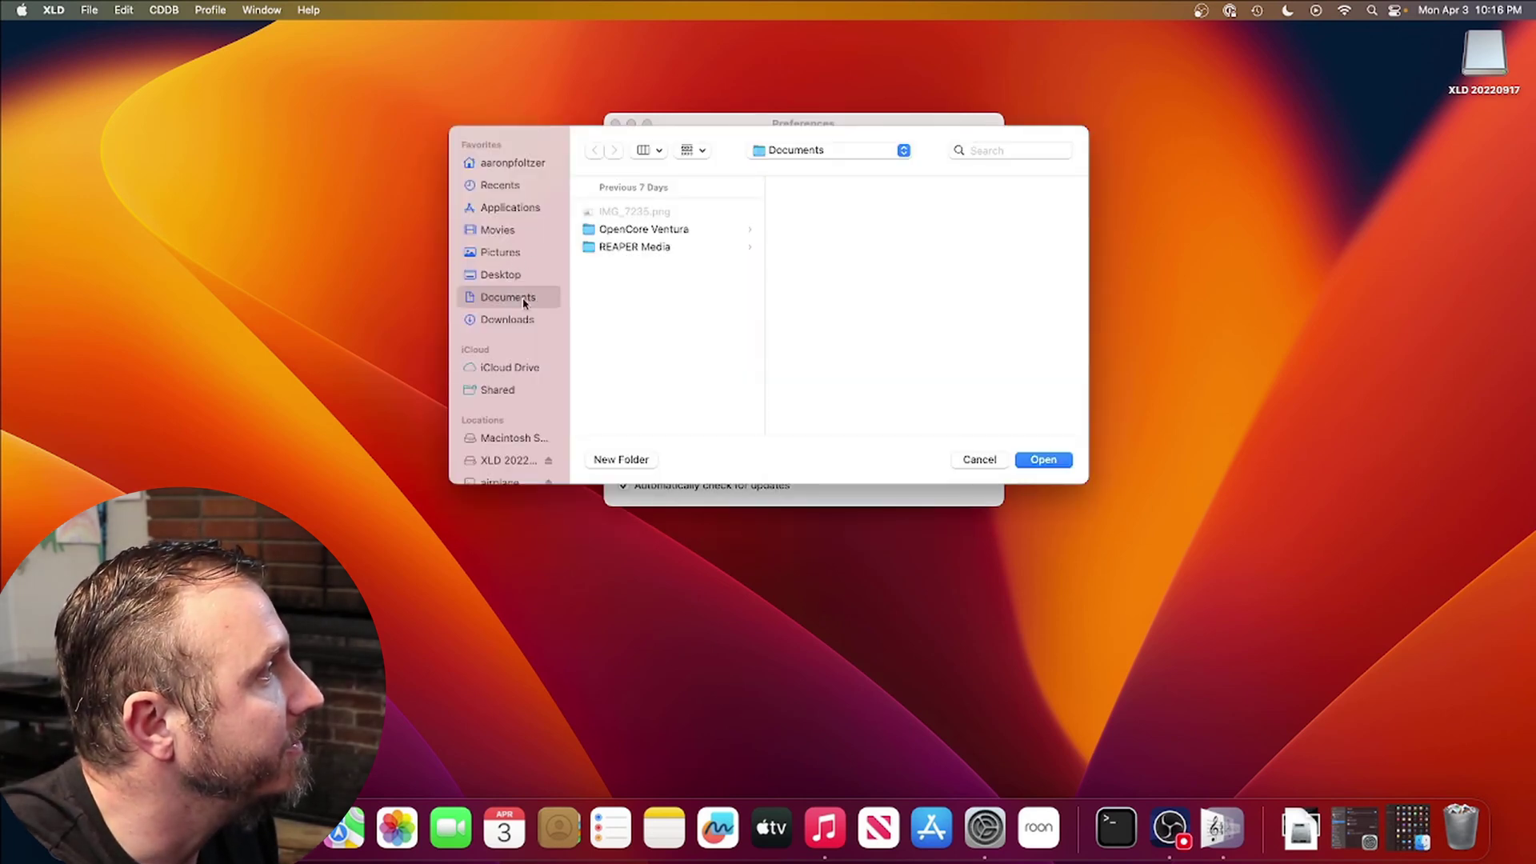
{"action": "left_click", "coordinate": [516, 164]}
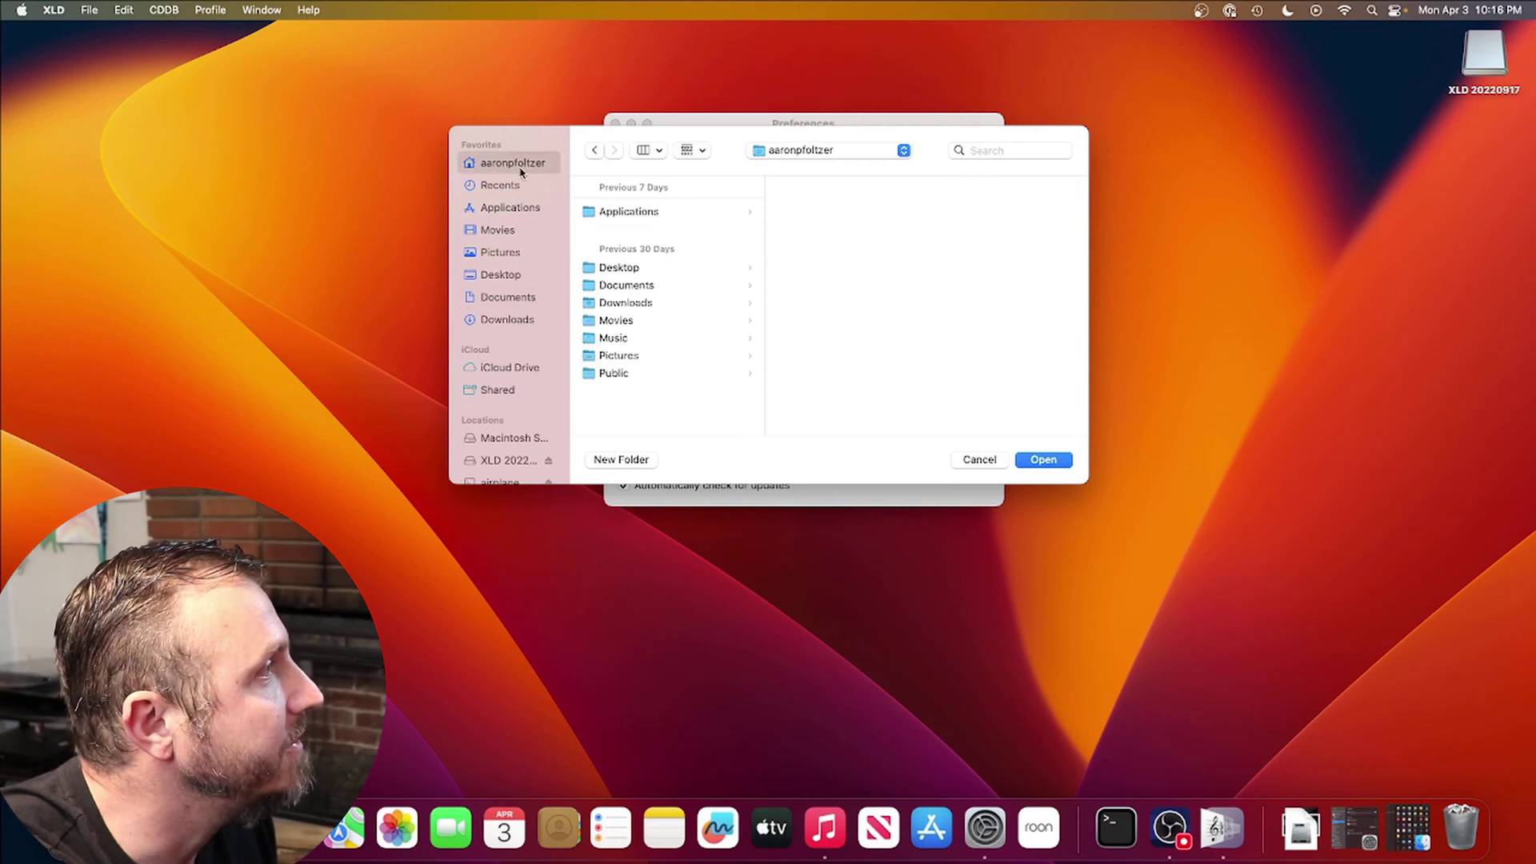
{"action": "left_click", "coordinate": [640, 461]}
{"action": "type", "text": "RIP"}
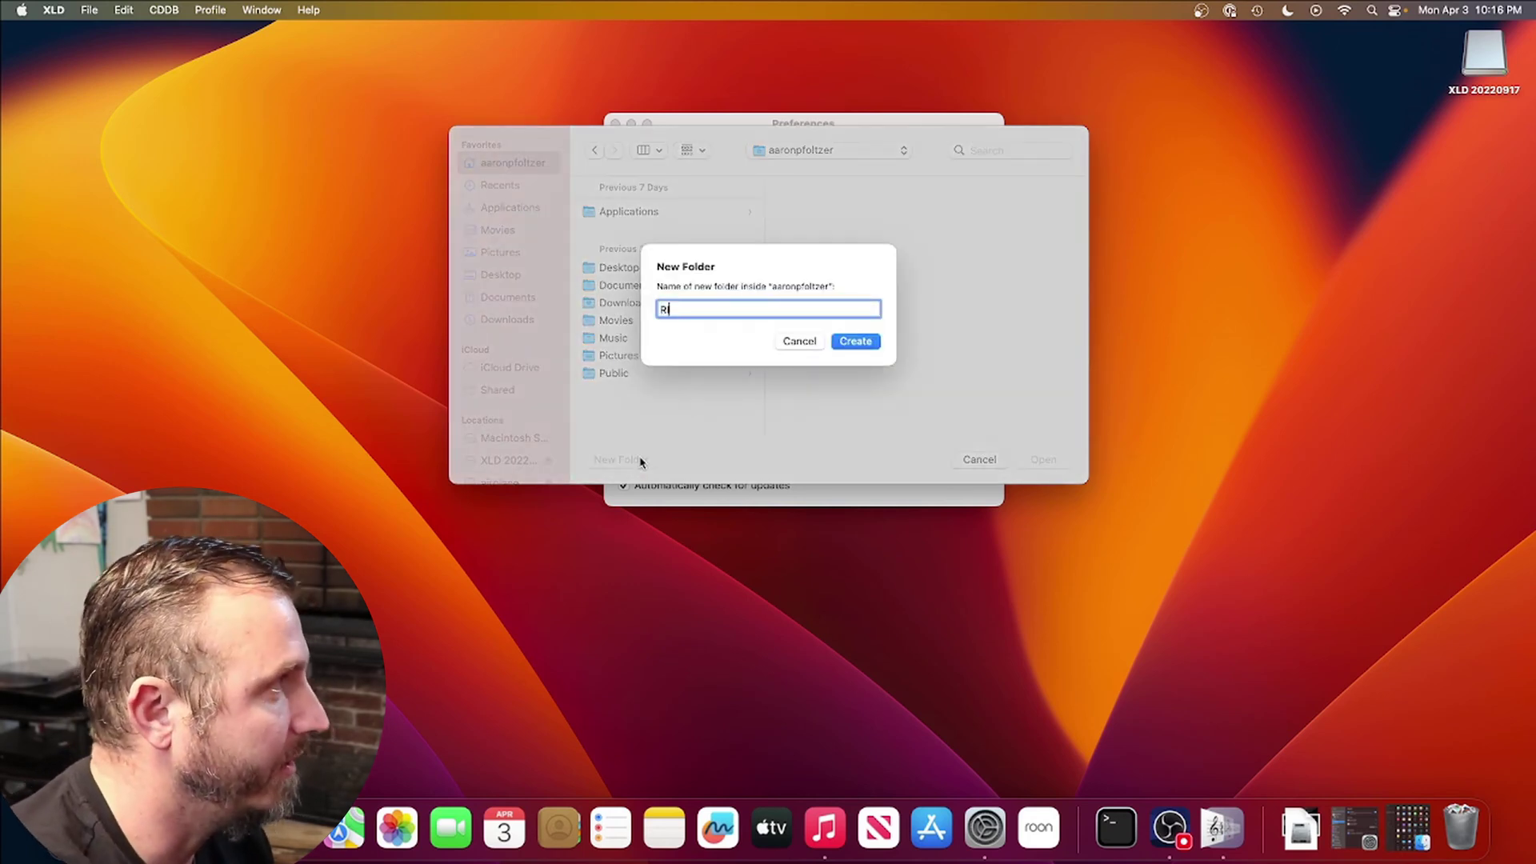
{"action": "key", "text": "Return"}
{"action": "left_click", "coordinate": [1058, 462]}
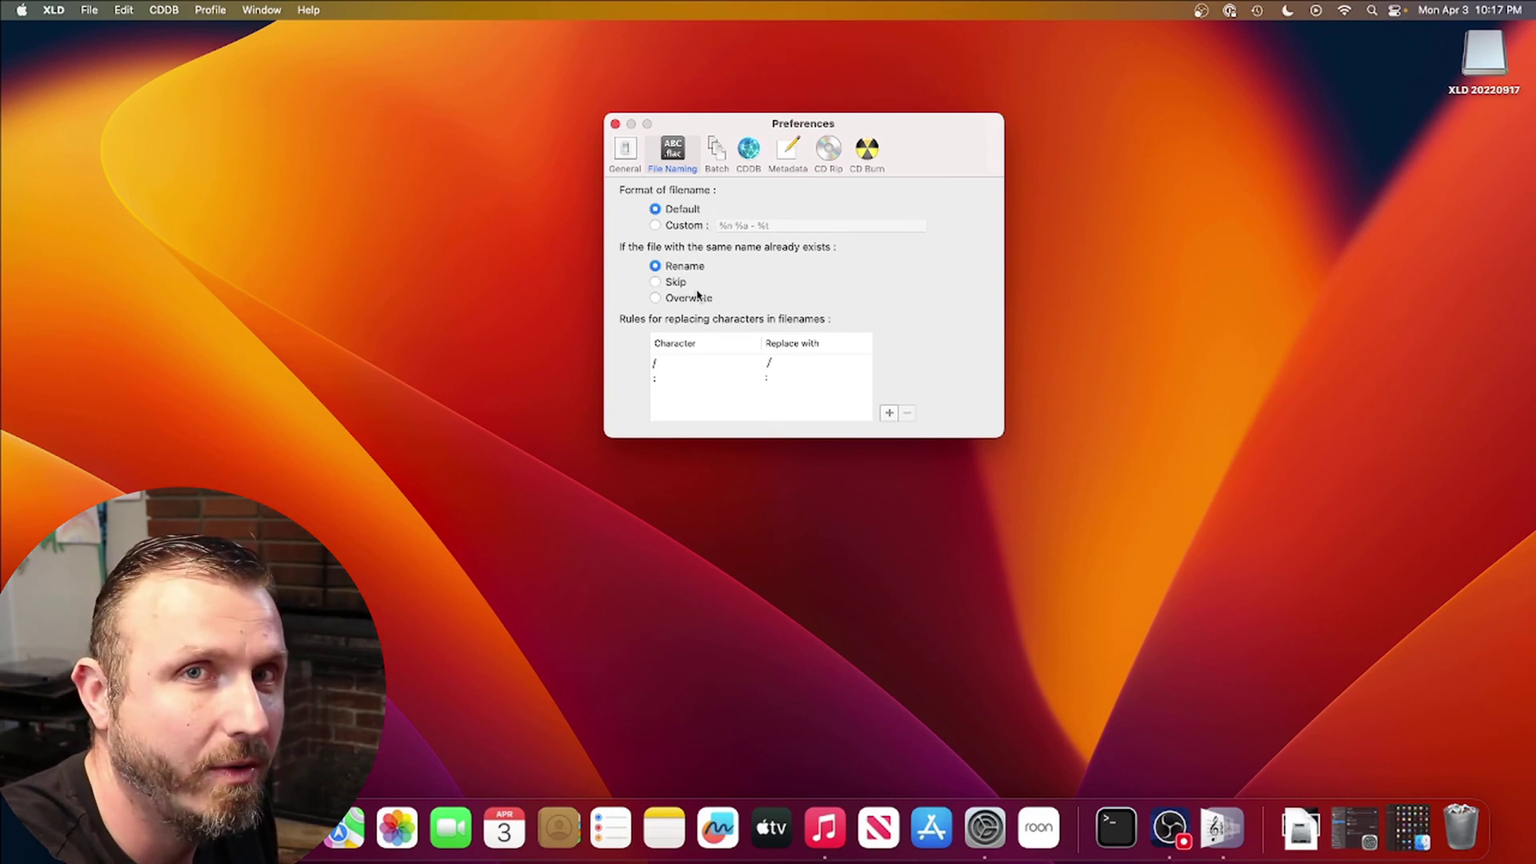
Review the FreeDB server choices in the CDDB preferences and the tag and cover art options in the Metadata preferences
{"action": "left_click", "coordinate": [749, 152]}
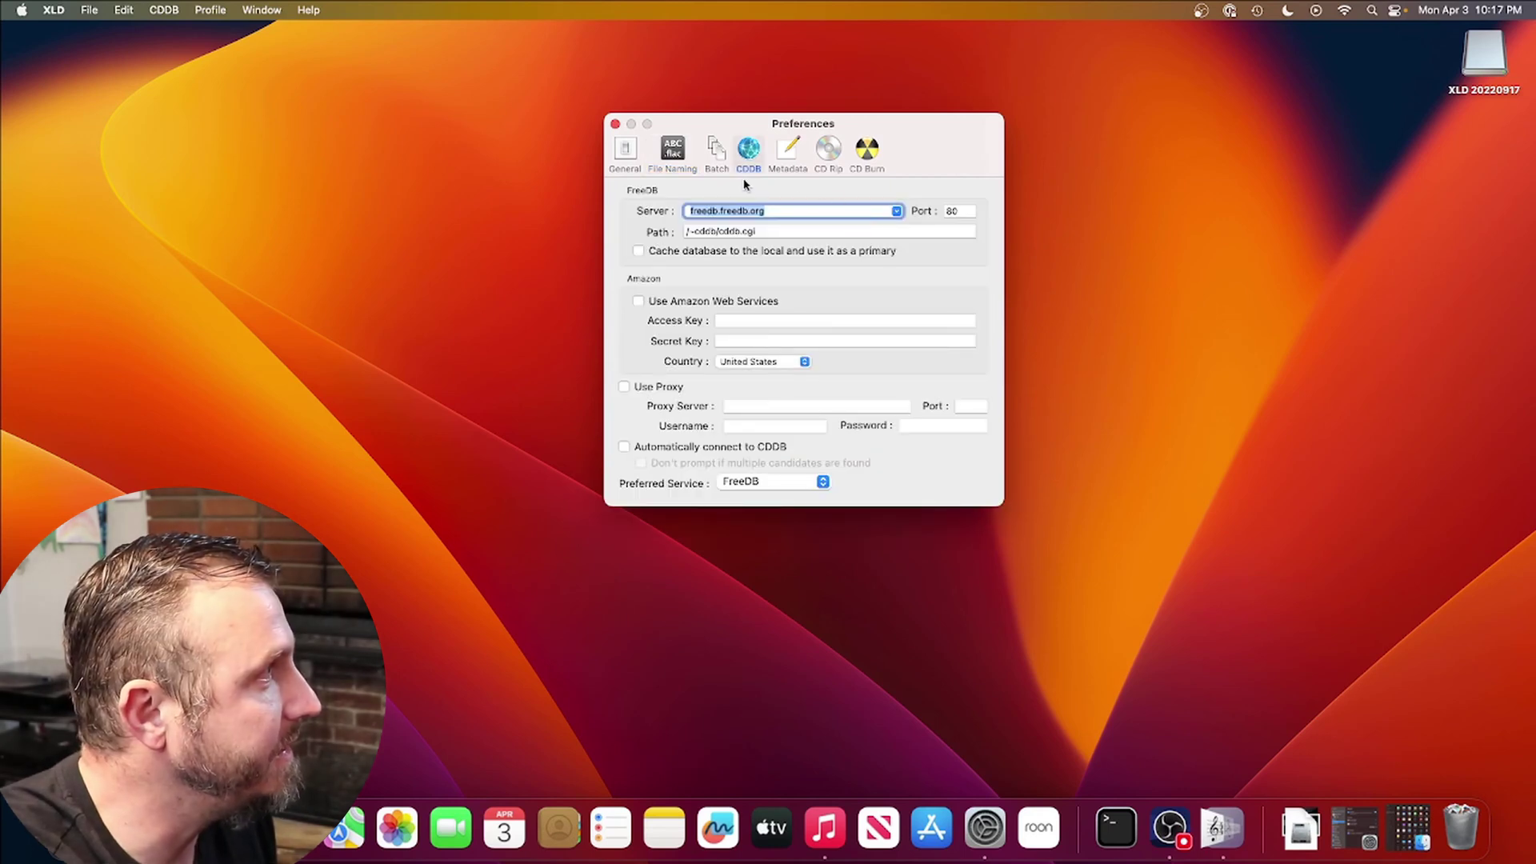
{"action": "left_click", "coordinate": [896, 210]}
{"action": "left_click", "coordinate": [897, 210]}
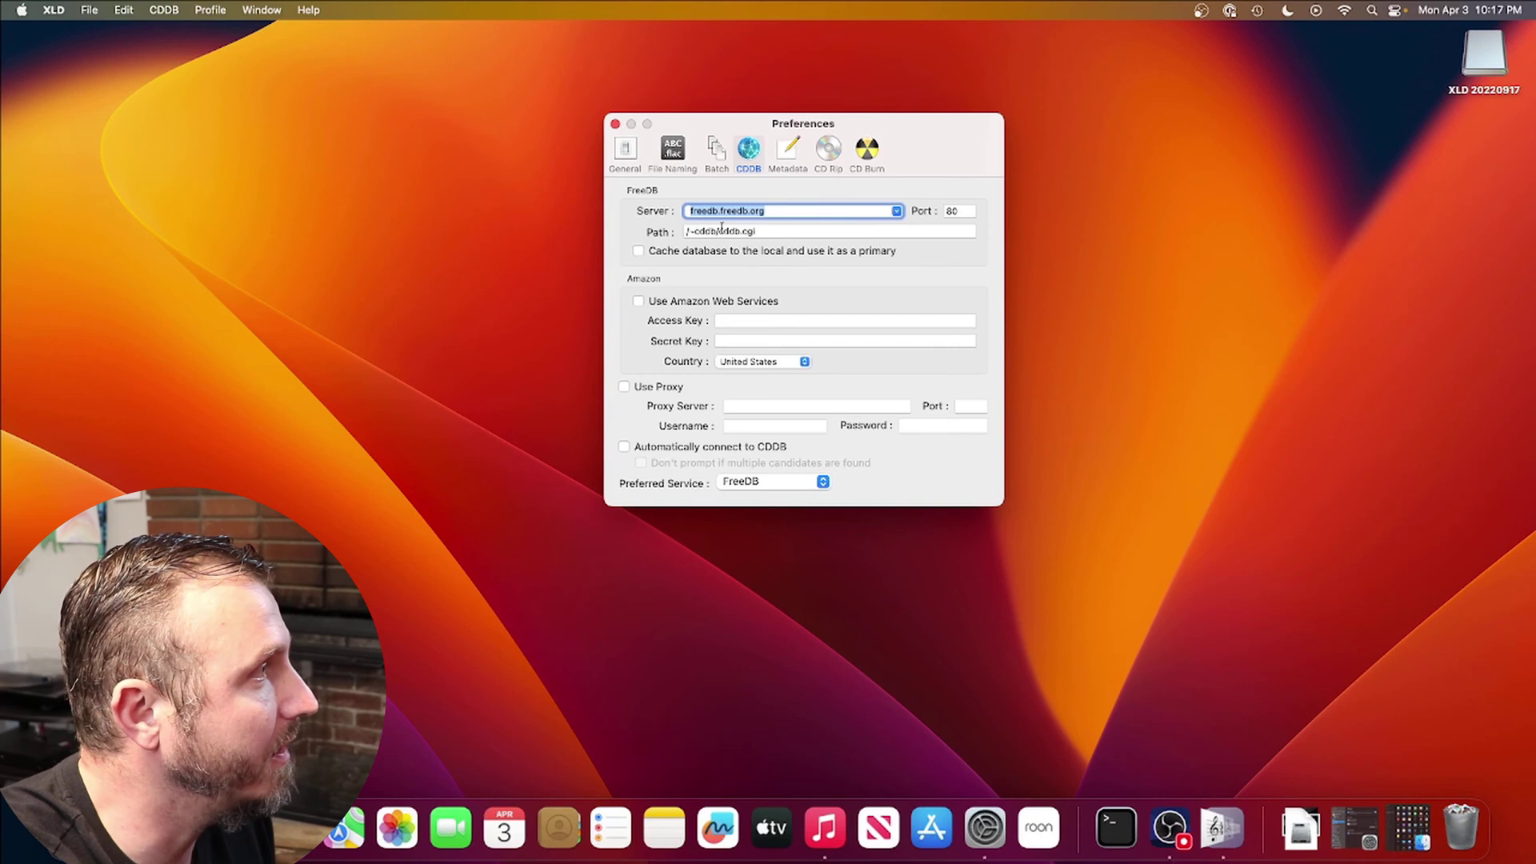
{"action": "left_click", "coordinate": [773, 212]}
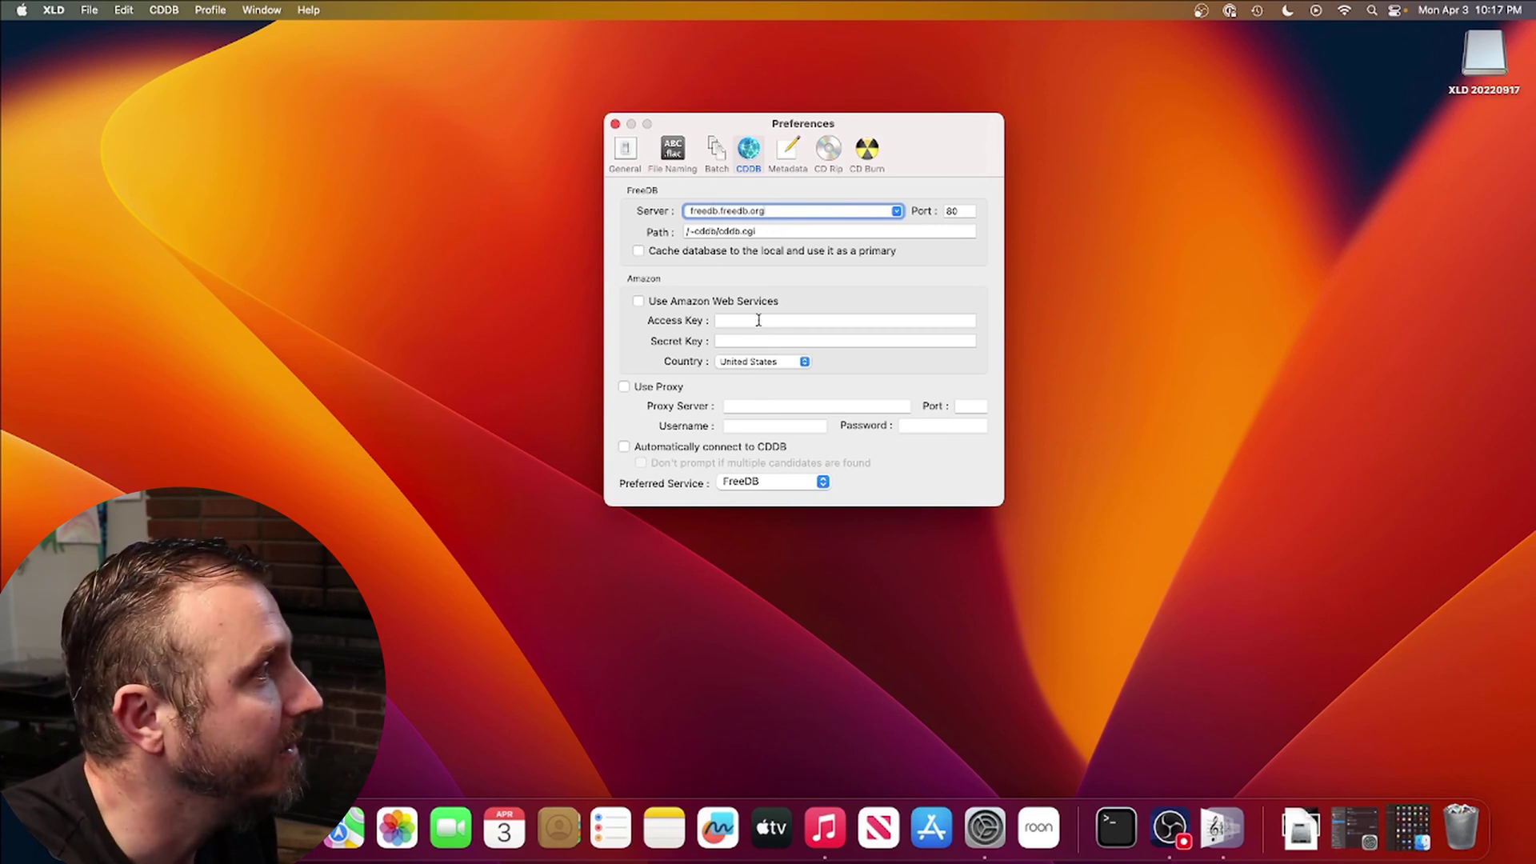
{"action": "left_click", "coordinate": [788, 152]}
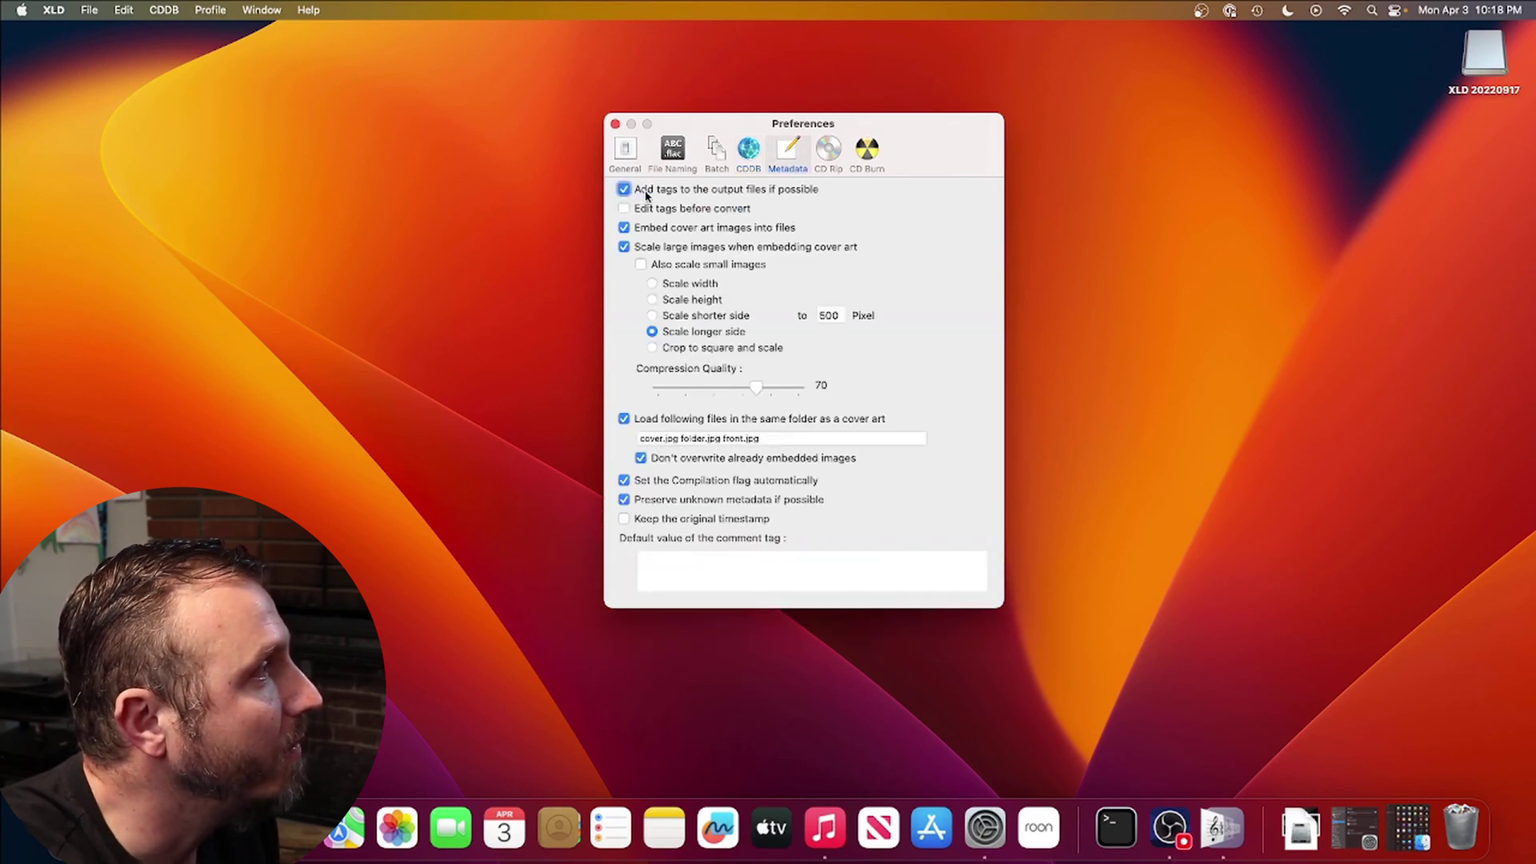
Try the Burst and CDParanoia III 10.2 ripper modes in the CD Rip preferences, returning to XLD Secure Ripper
{"action": "left_click", "coordinate": [830, 154]}
{"action": "left_click", "coordinate": [840, 193]}
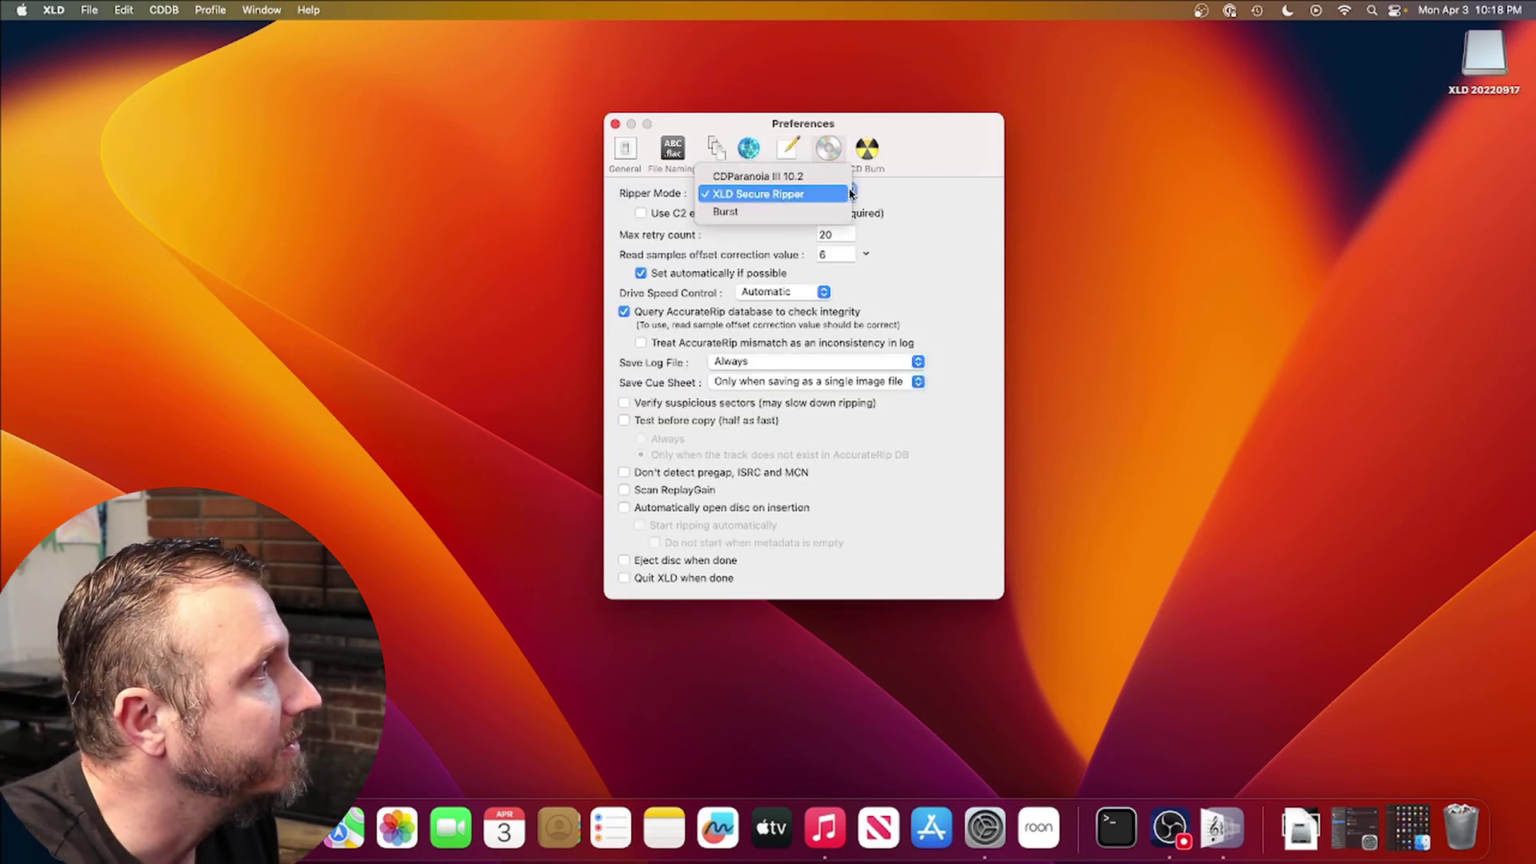
{"action": "left_click", "coordinate": [814, 215]}
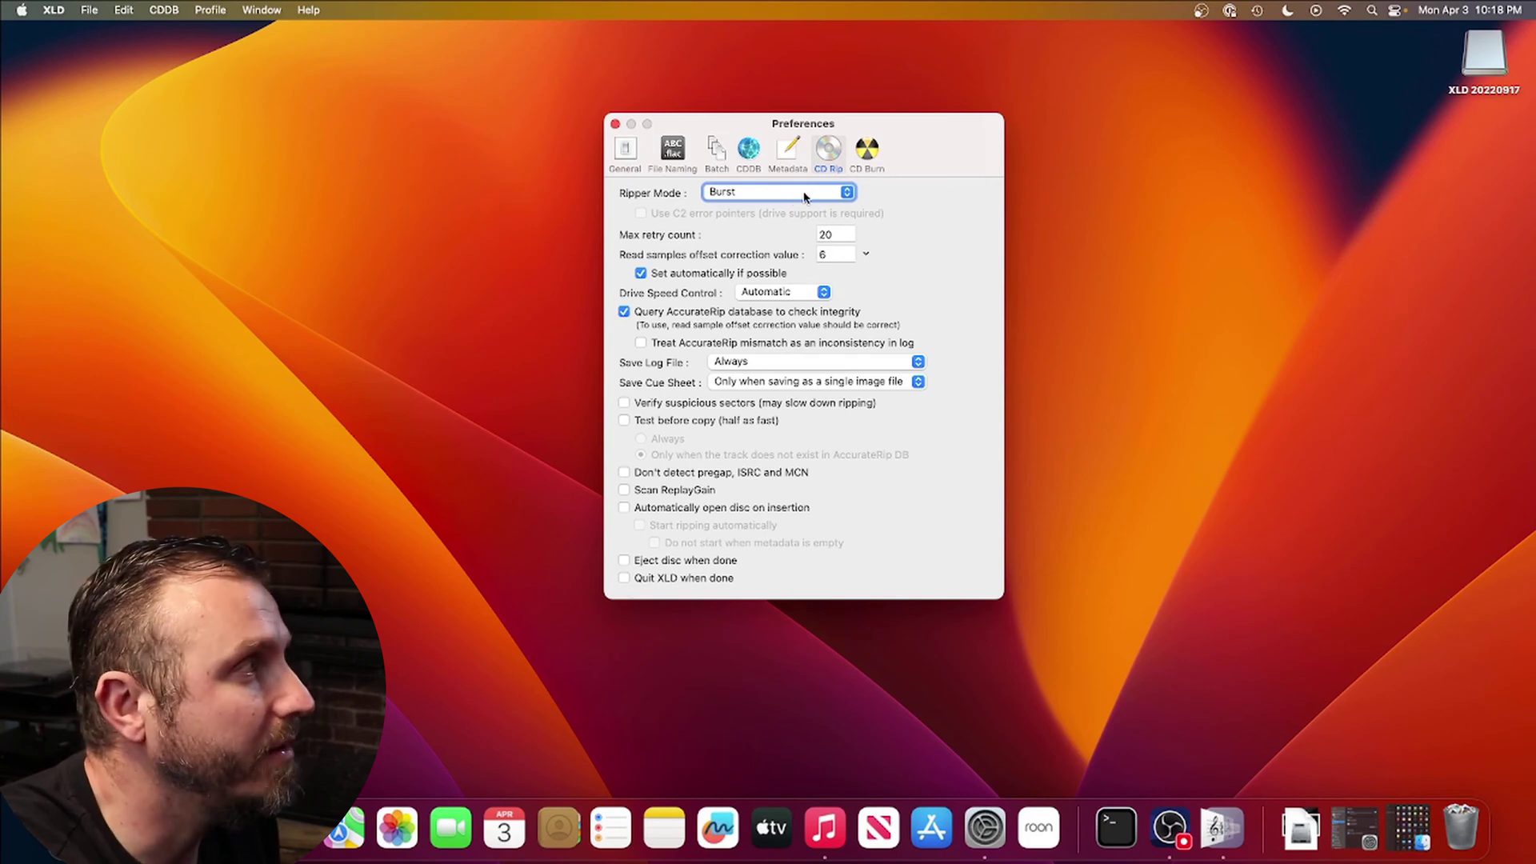
{"action": "left_click", "coordinate": [805, 196]}
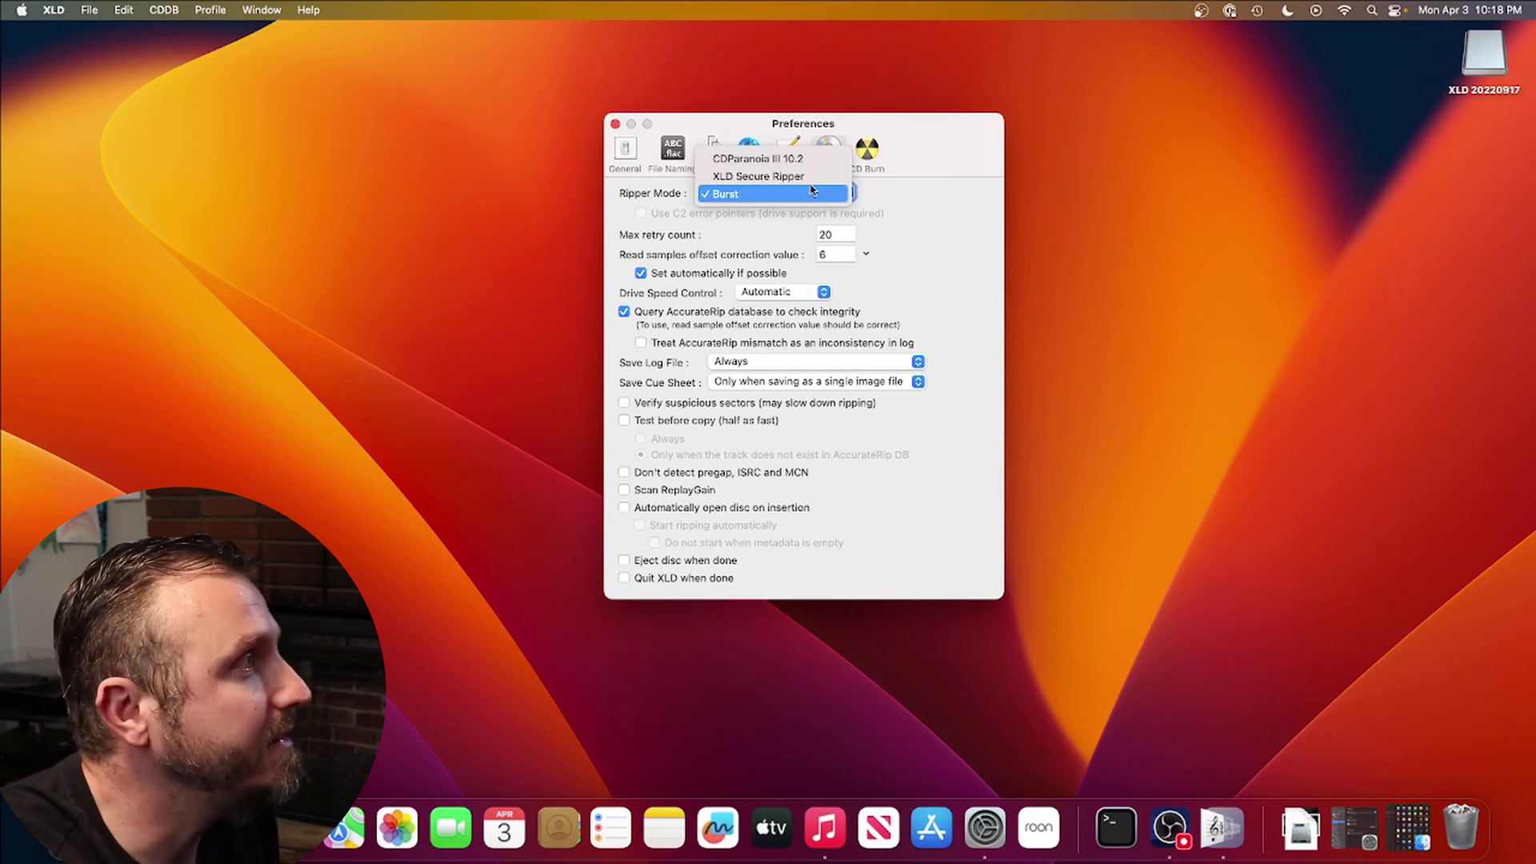
{"action": "left_click", "coordinate": [802, 176]}
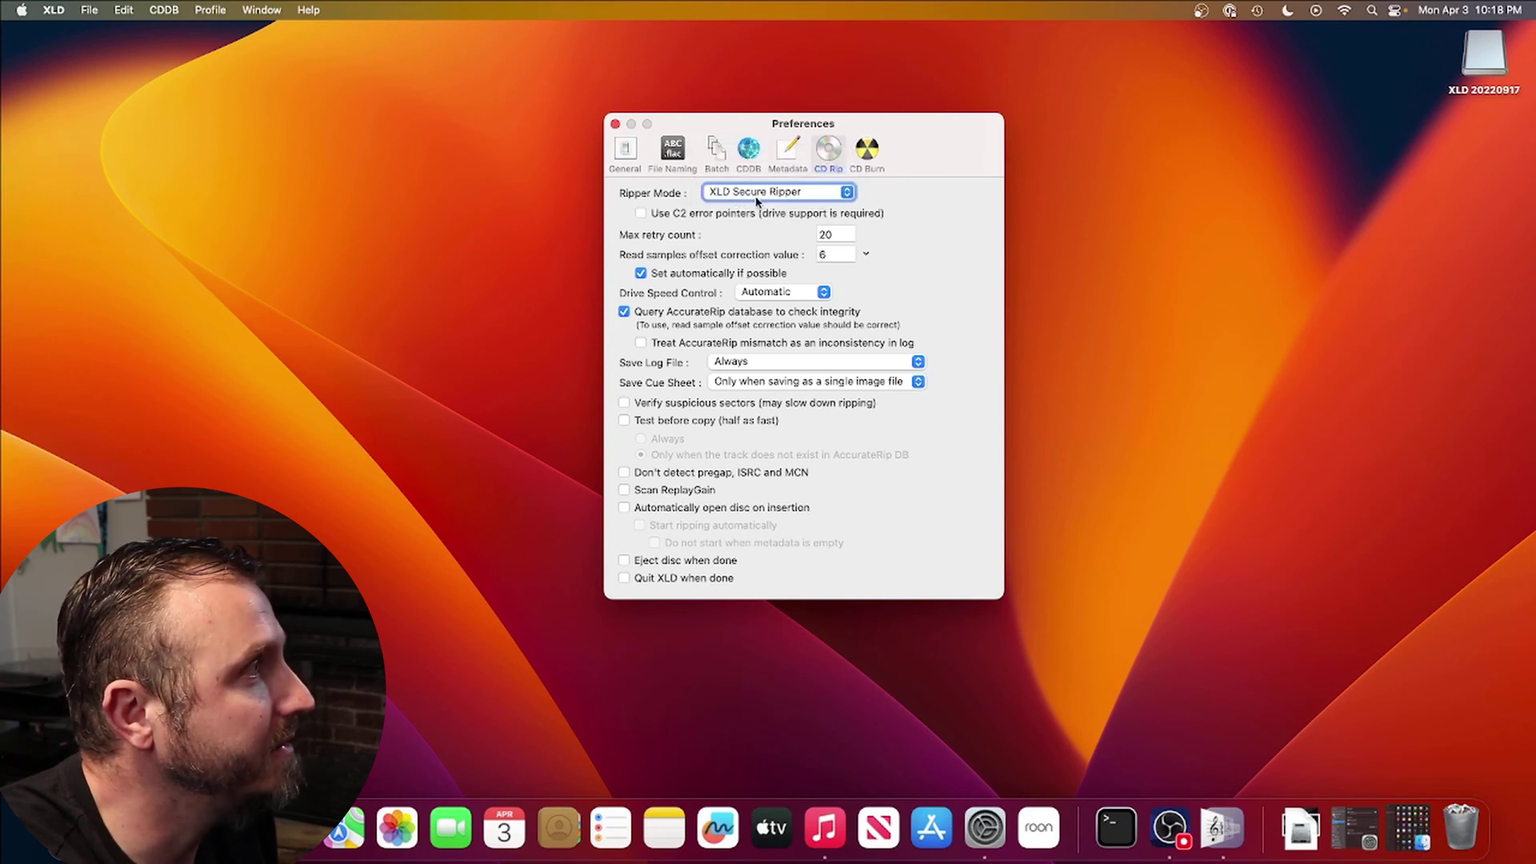
{"action": "left_click", "coordinate": [817, 196]}
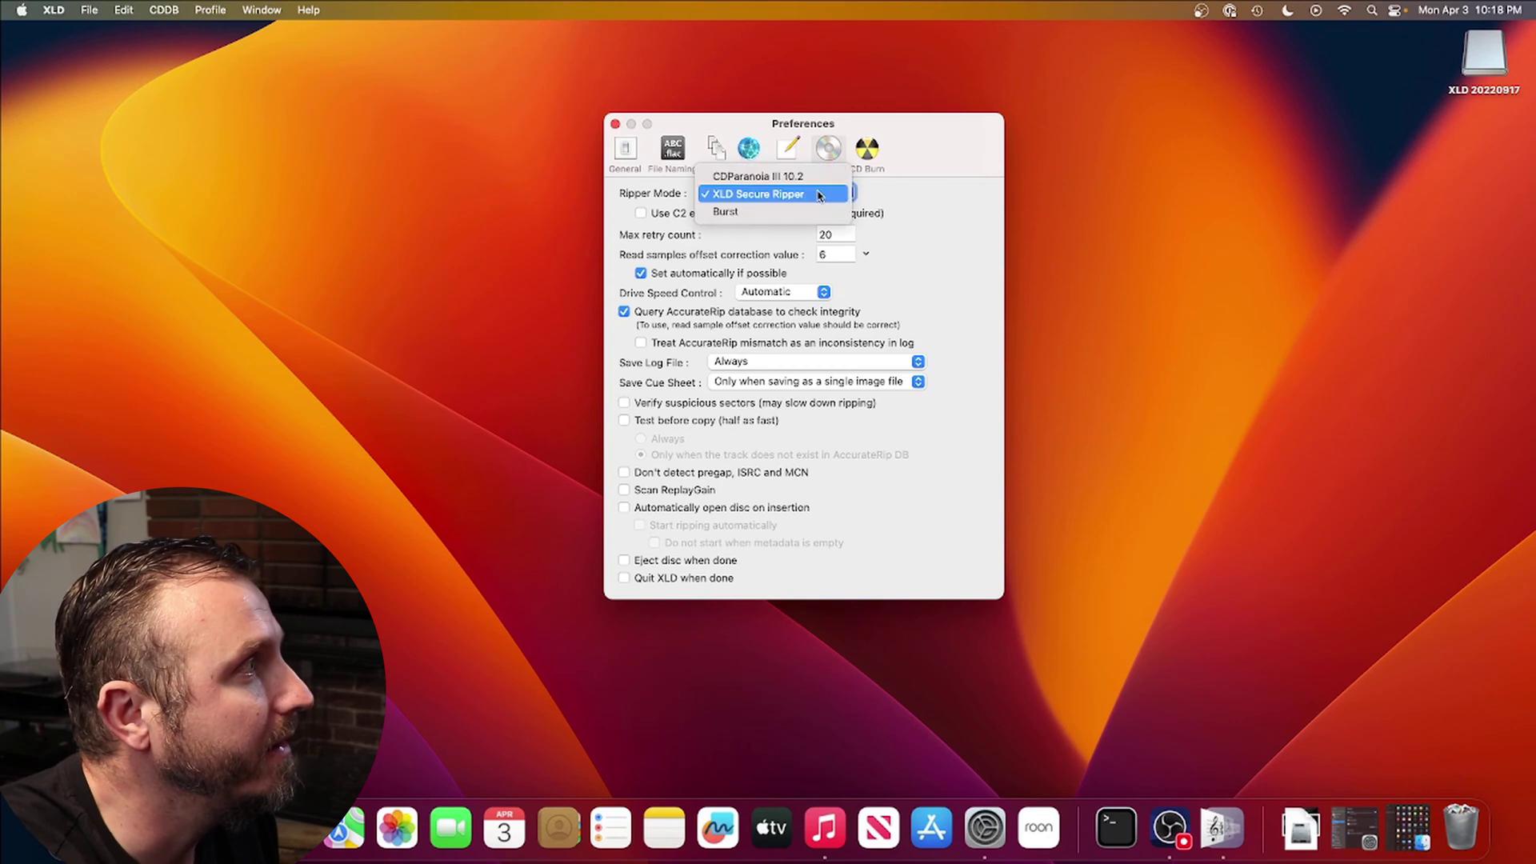
{"action": "left_click", "coordinate": [791, 175]}
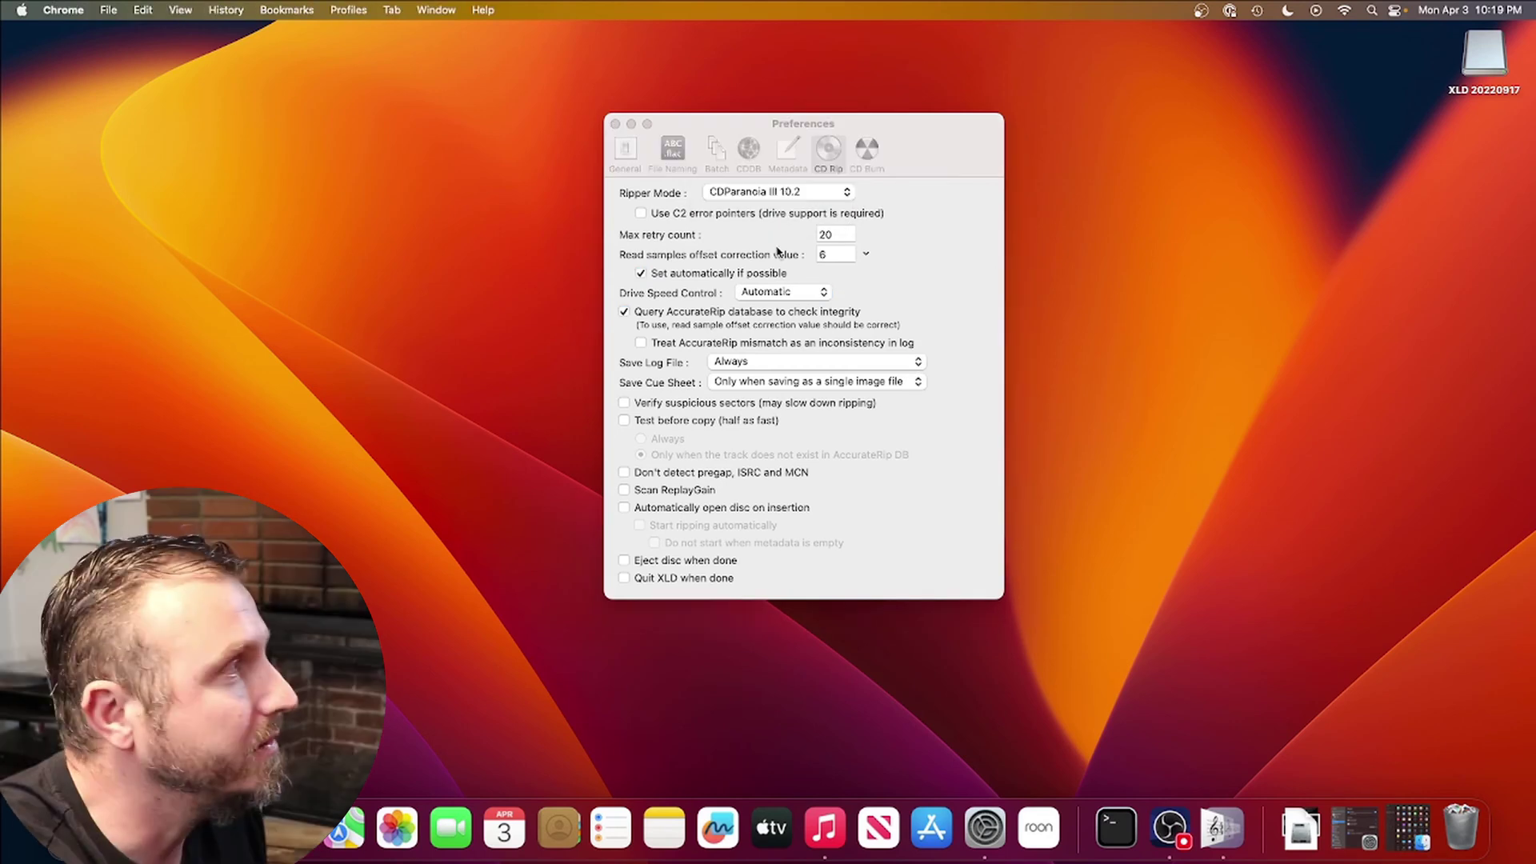
{"action": "left_click", "coordinate": [799, 194]}
{"action": "left_click", "coordinate": [798, 210]}
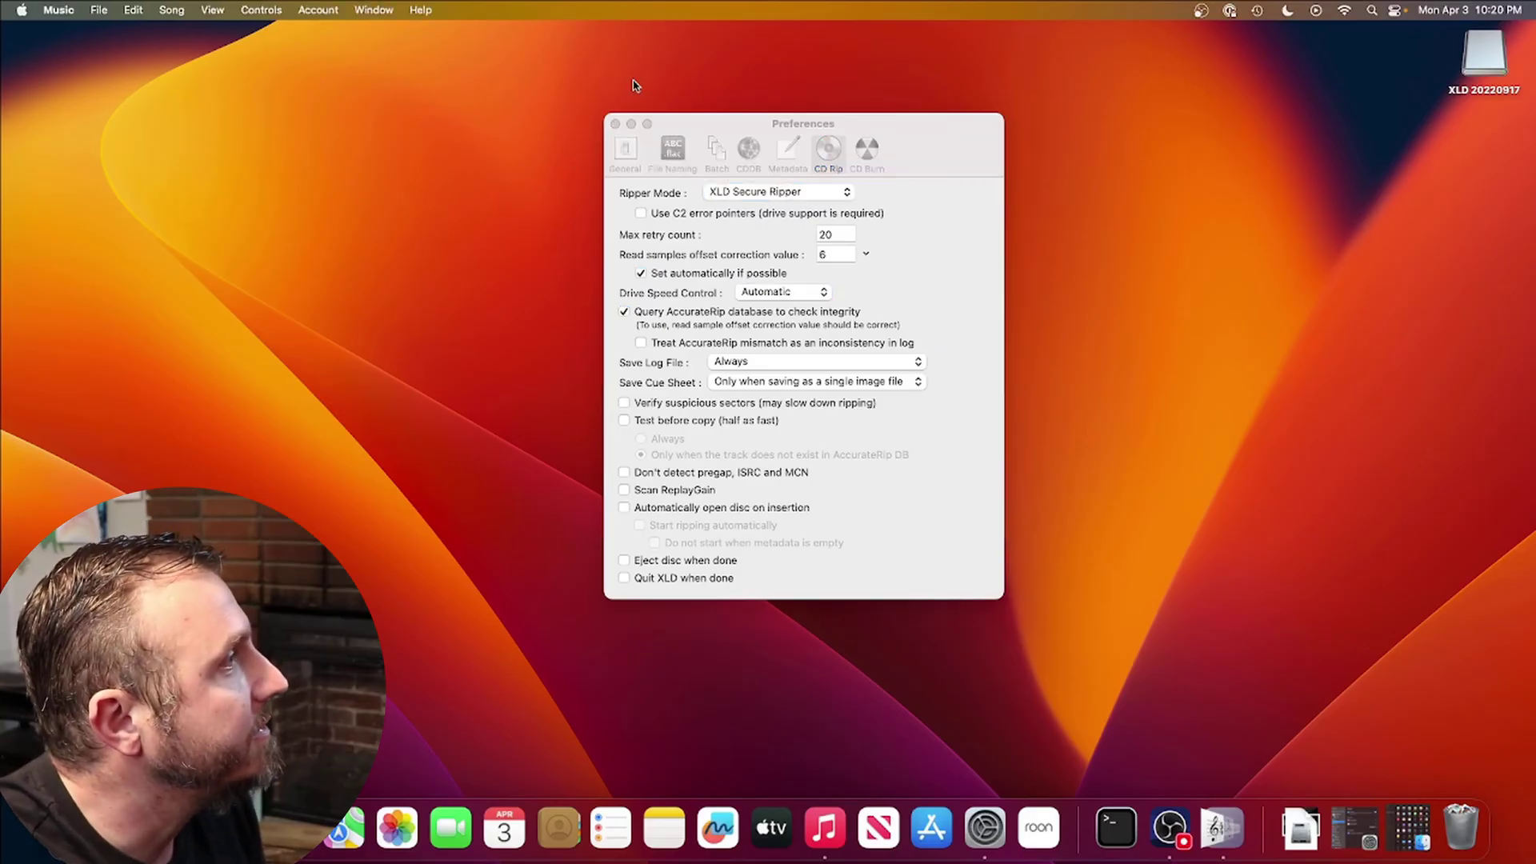
Open the inserted audio CD in XLD and dismiss the Music prompt to import Master Of Reality
{"action": "left_click", "coordinate": [666, 123]}
{"action": "left_click", "coordinate": [94, 10]}
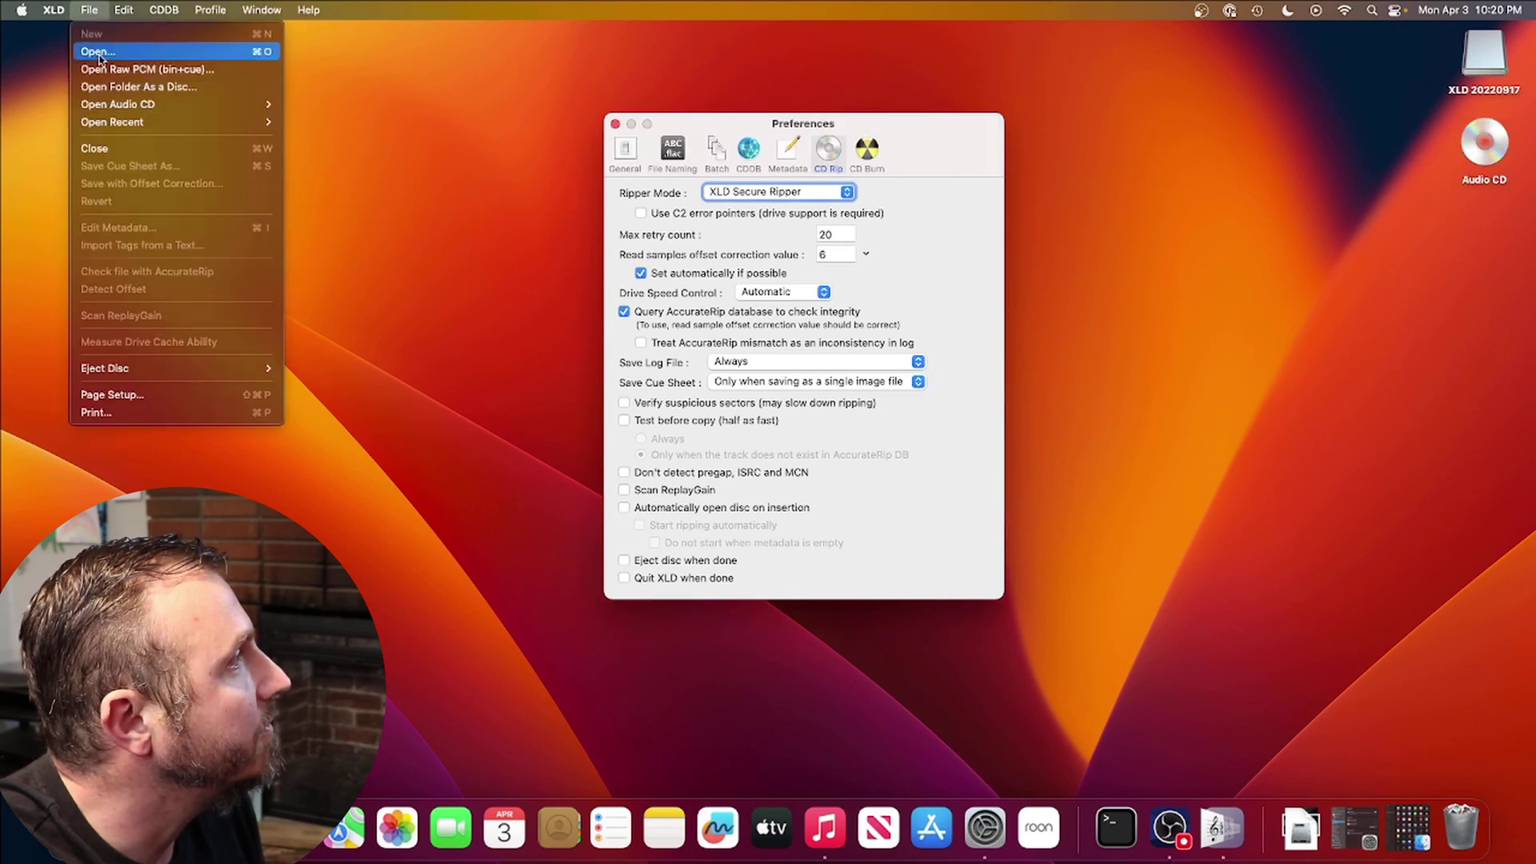
{"action": "mouse_move", "coordinate": [108, 105]}
{"action": "left_click", "coordinate": [332, 110]}
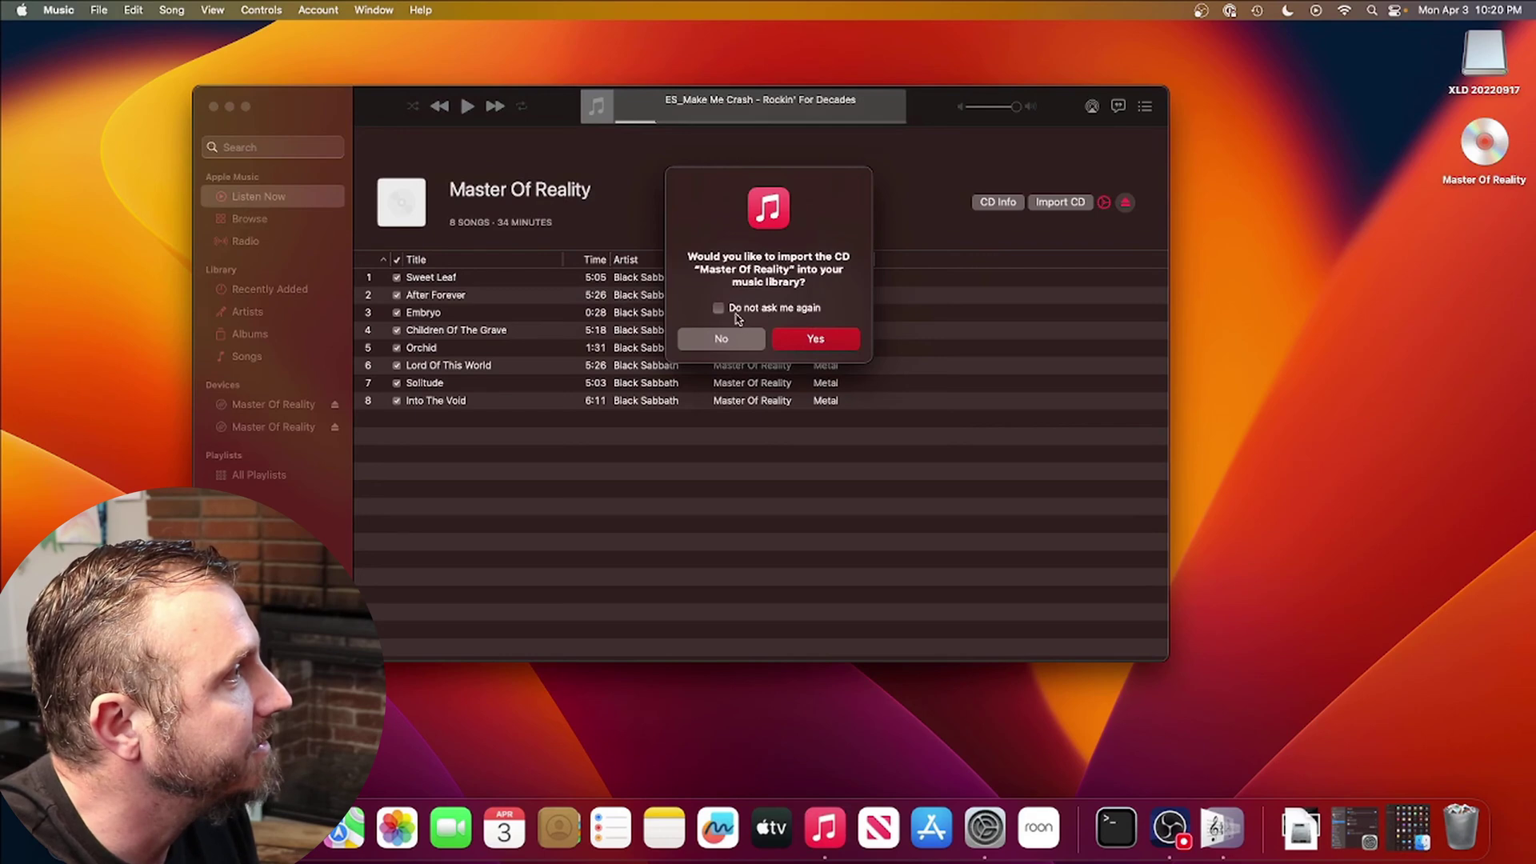
{"action": "key", "text": "Escape"}
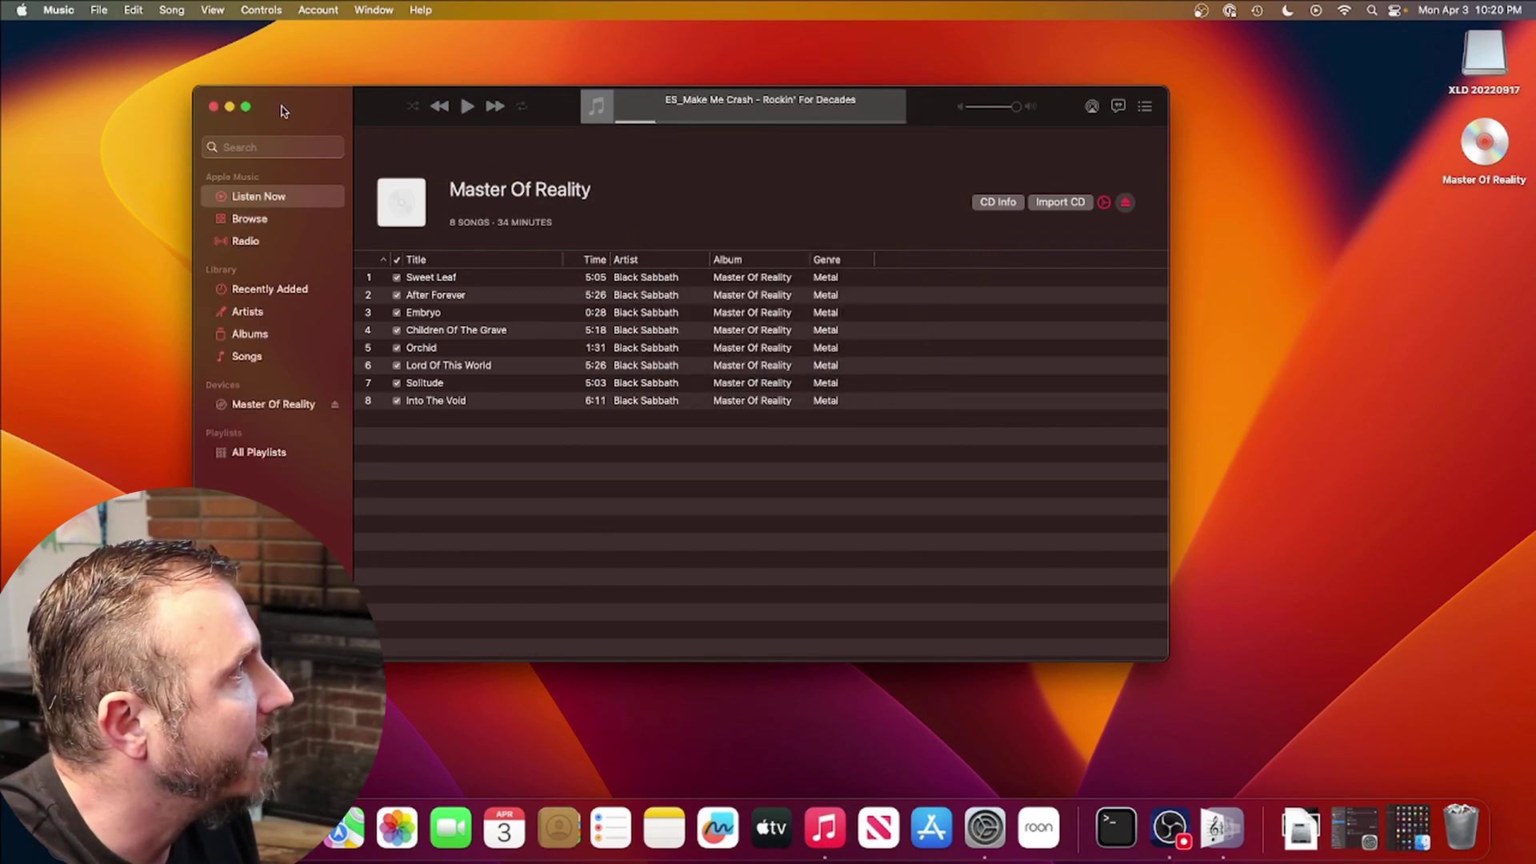
Set macOS to ignore inserted music CDs in the CDs & DVDs settings and close System Settings
{"action": "left_click", "coordinate": [59, 9]}
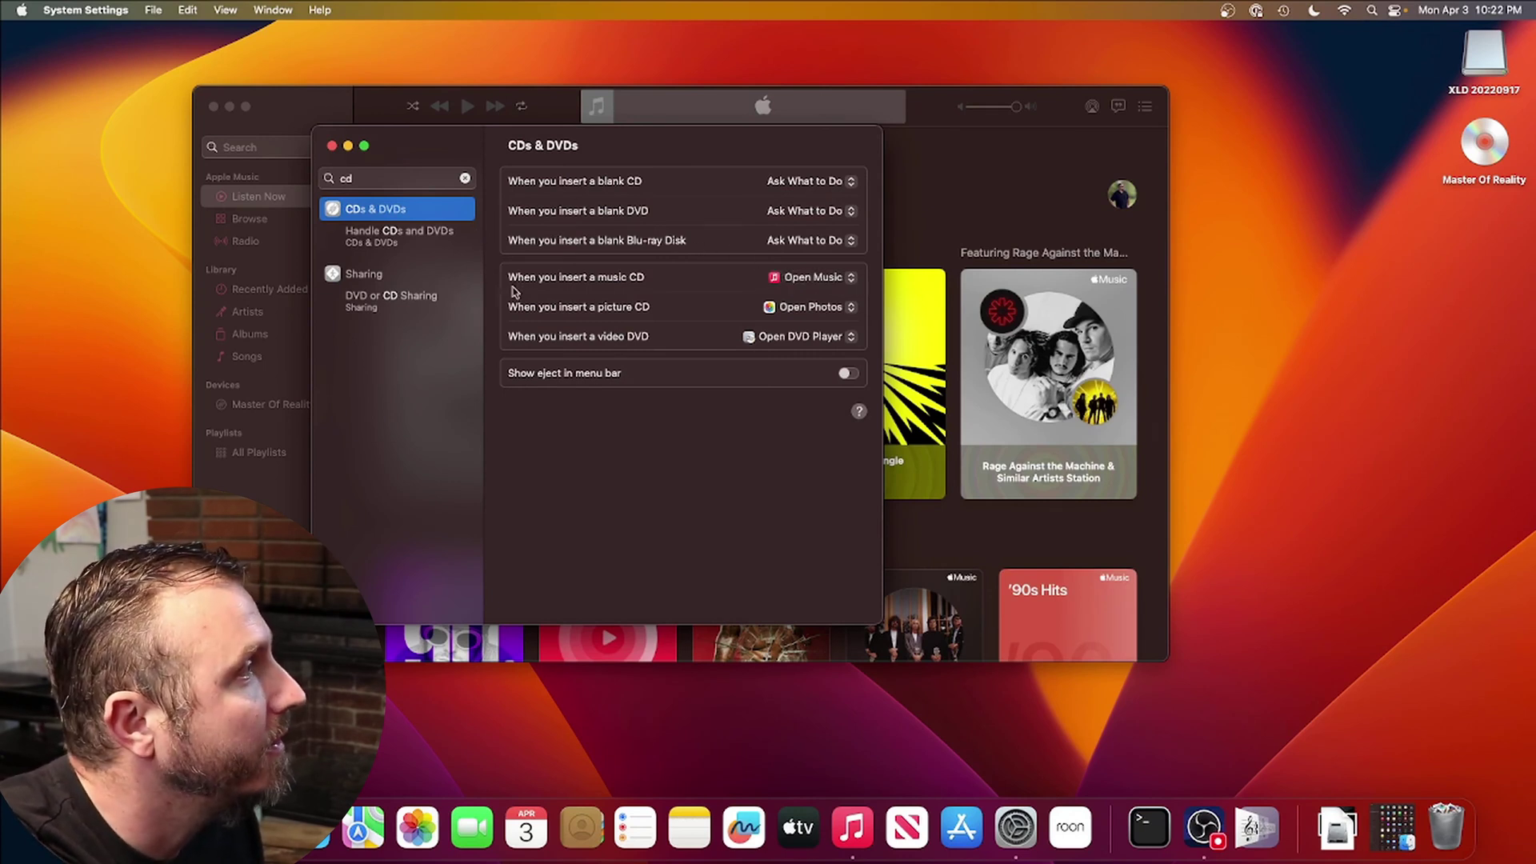
{"action": "left_click", "coordinate": [836, 281]}
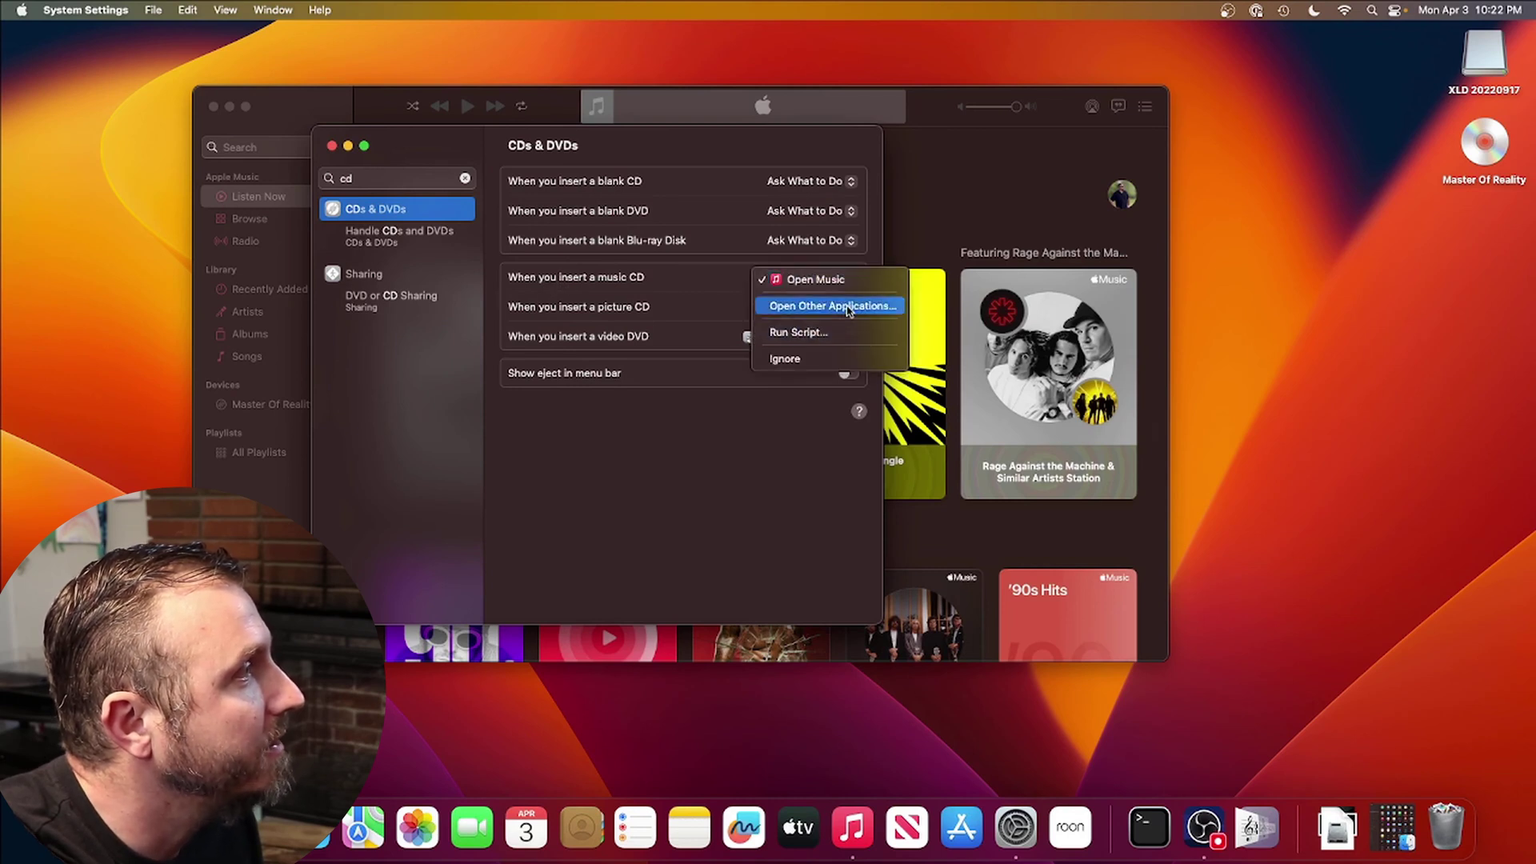
{"action": "left_click", "coordinate": [832, 360]}
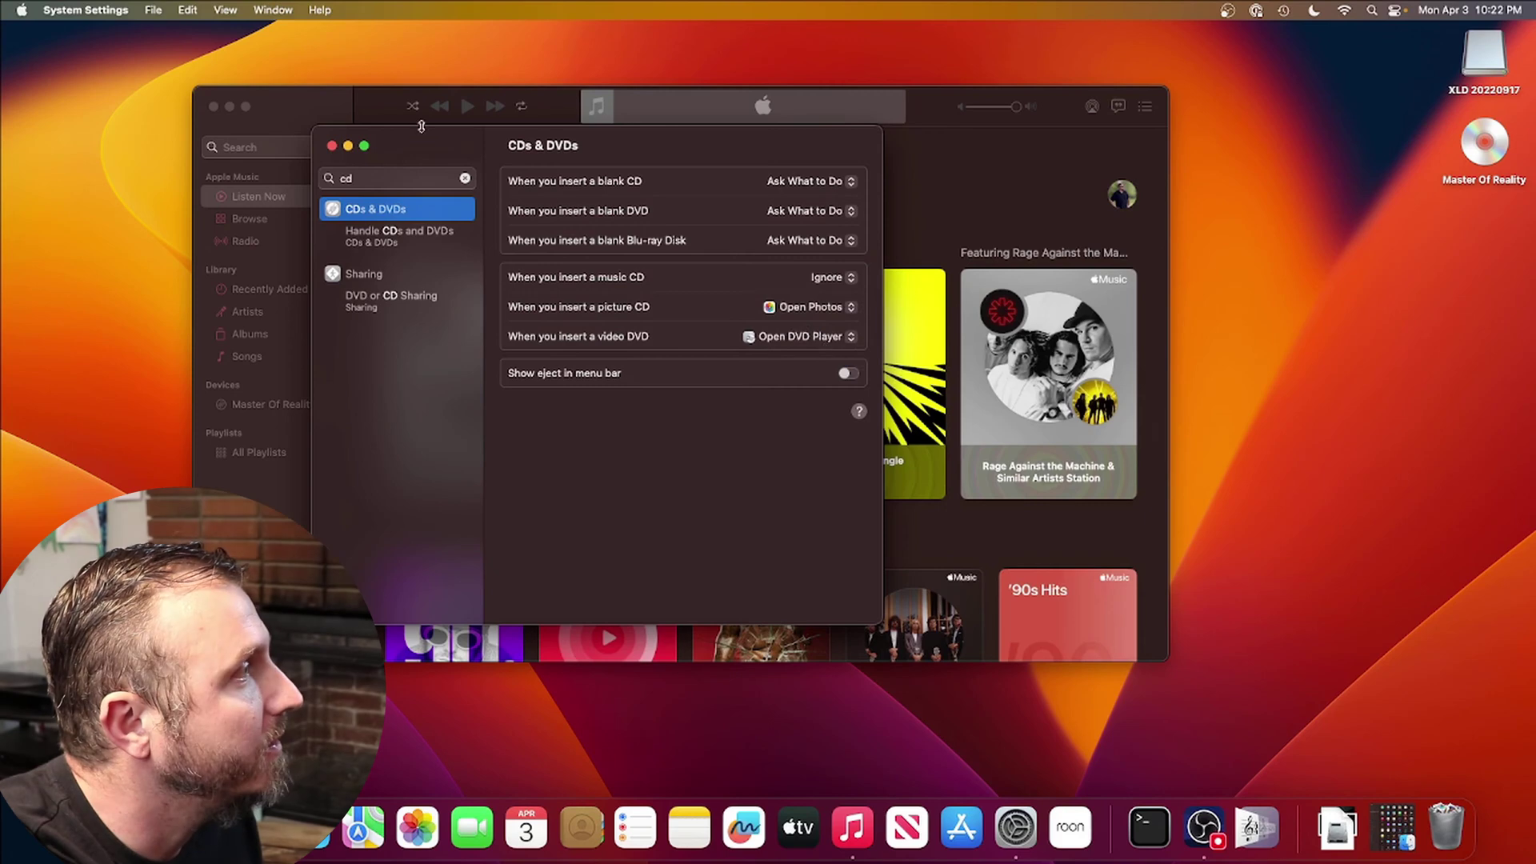
{"action": "left_click", "coordinate": [332, 145]}
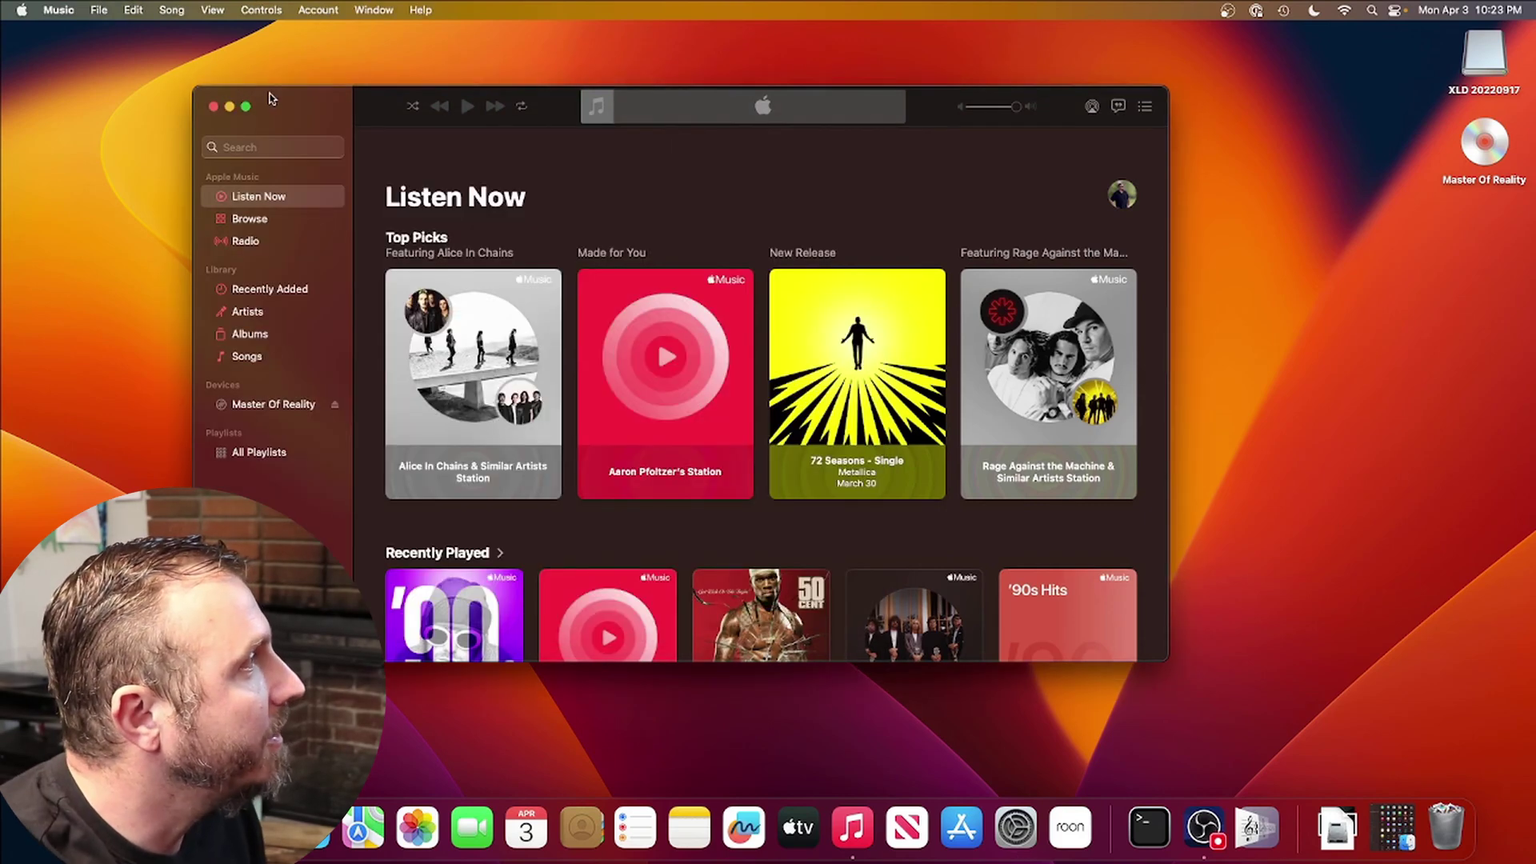
Quit Music and open the Master Of Reality disc in Finder
{"action": "left_click", "coordinate": [59, 9]}
{"action": "left_click", "coordinate": [88, 178]}
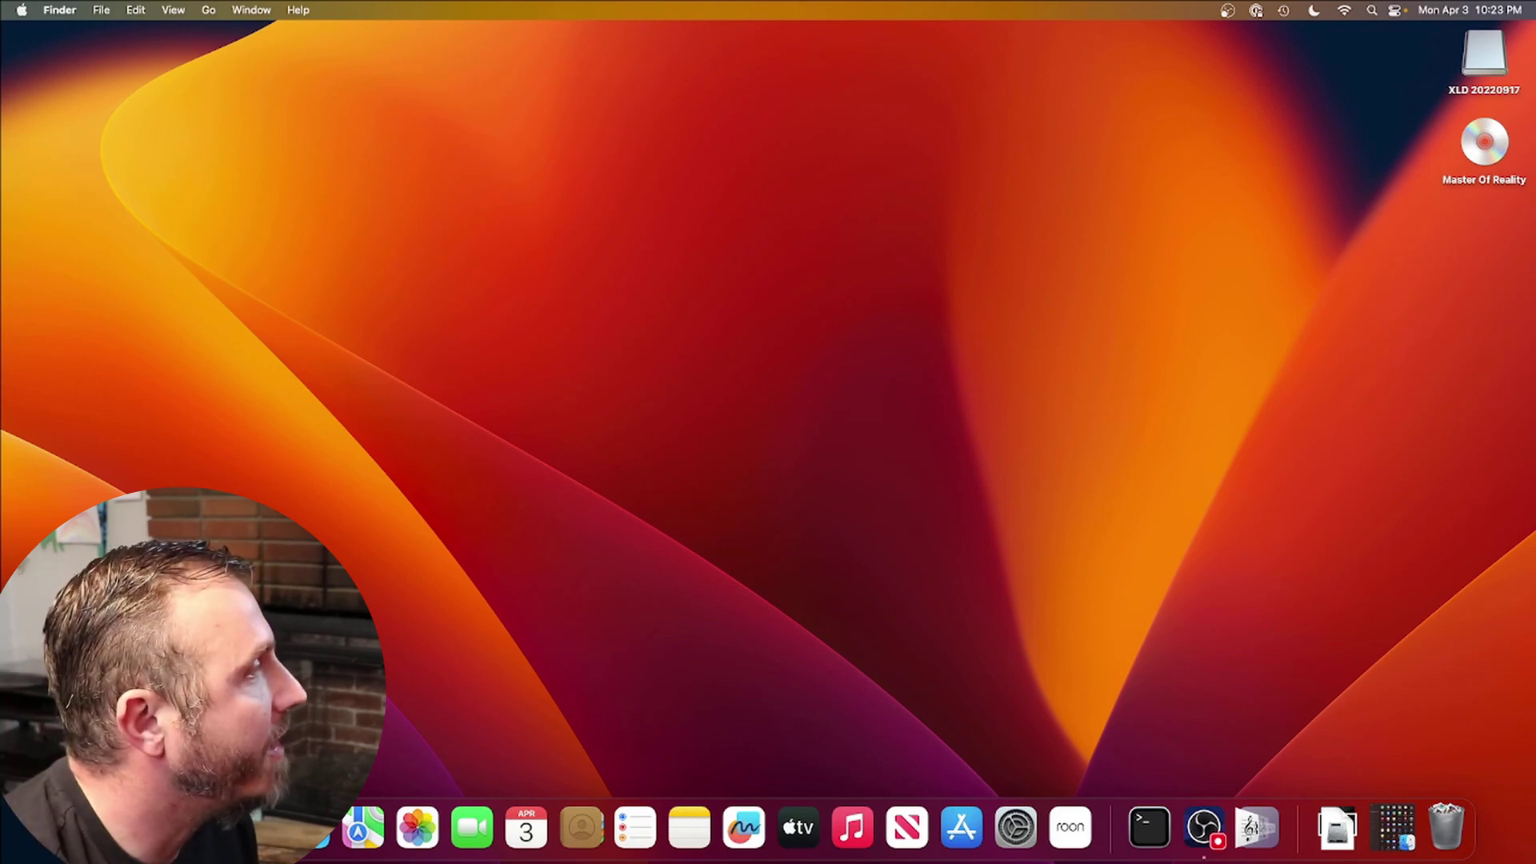
{"action": "left_click", "coordinate": [1395, 827]}
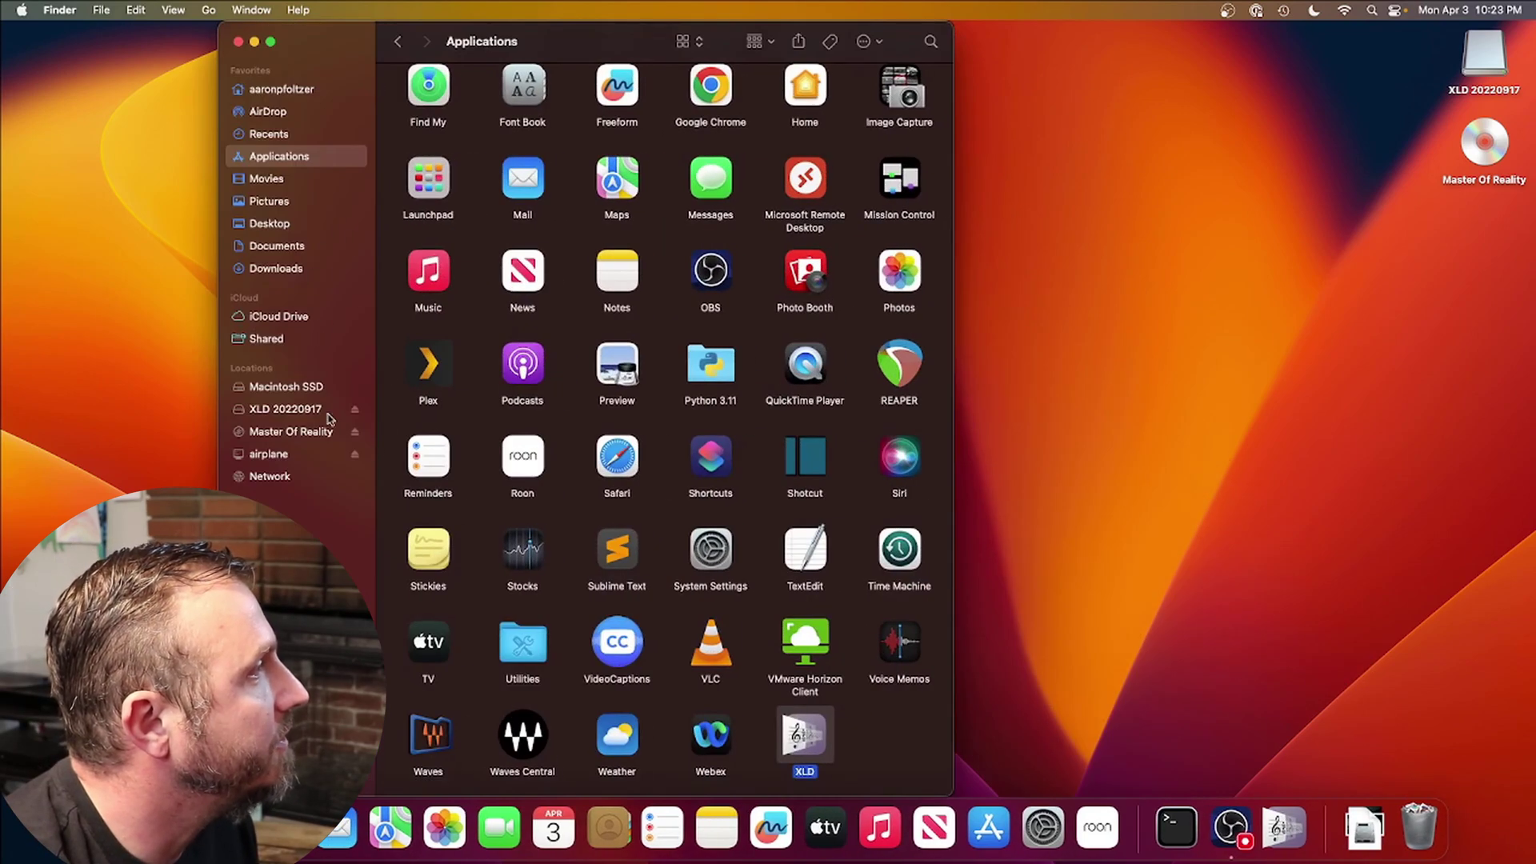
{"action": "left_click", "coordinate": [320, 432]}
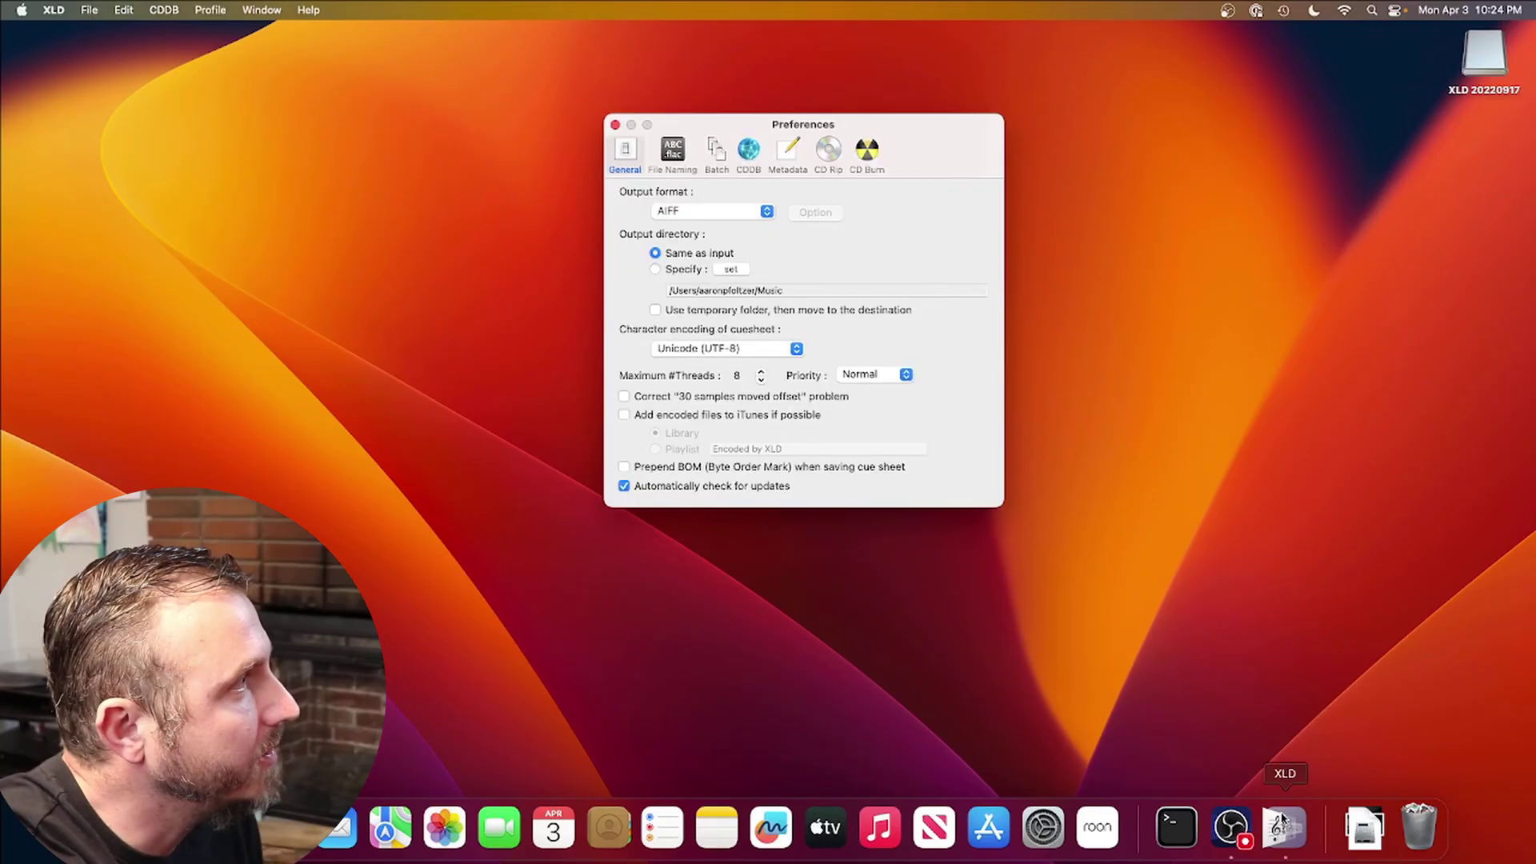
Set XLD's output format to FLAC and review and accept its encoder options
{"action": "left_click", "coordinate": [704, 206]}
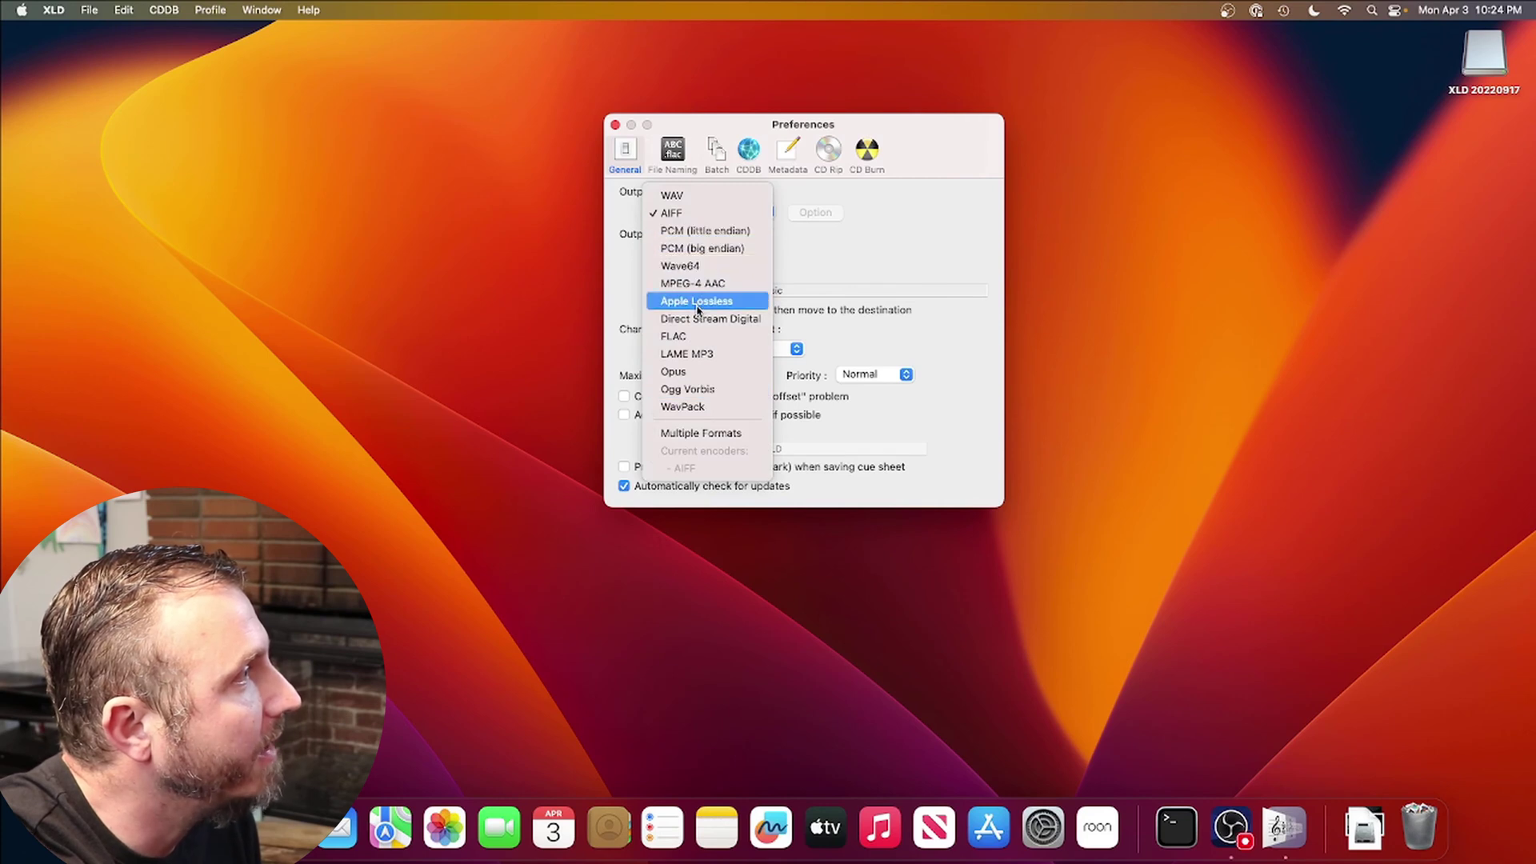
{"action": "left_click", "coordinate": [695, 336]}
{"action": "left_click", "coordinate": [815, 212]}
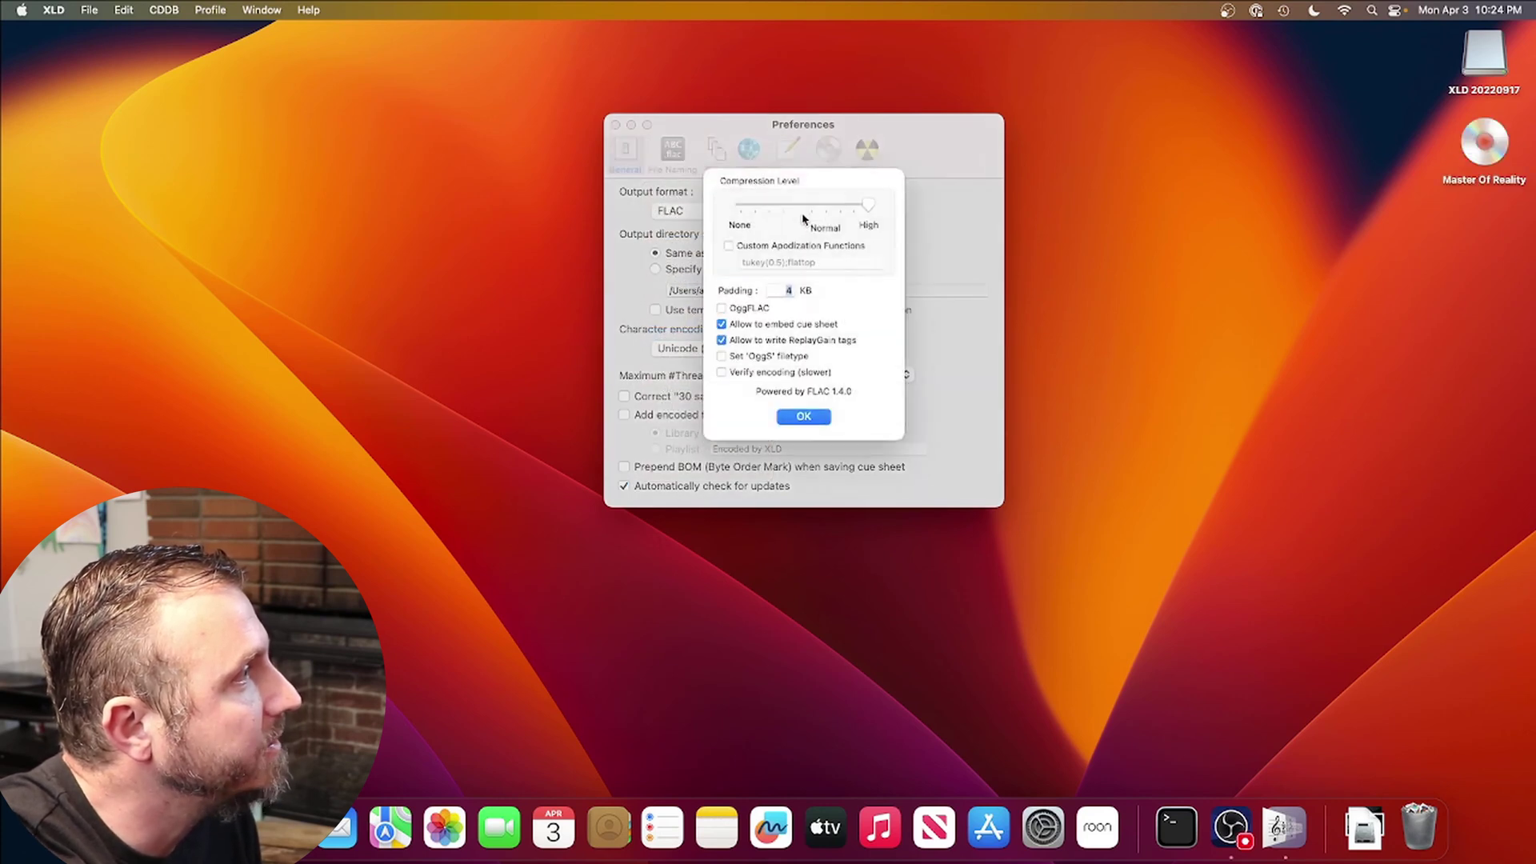
{"action": "left_click", "coordinate": [804, 426]}
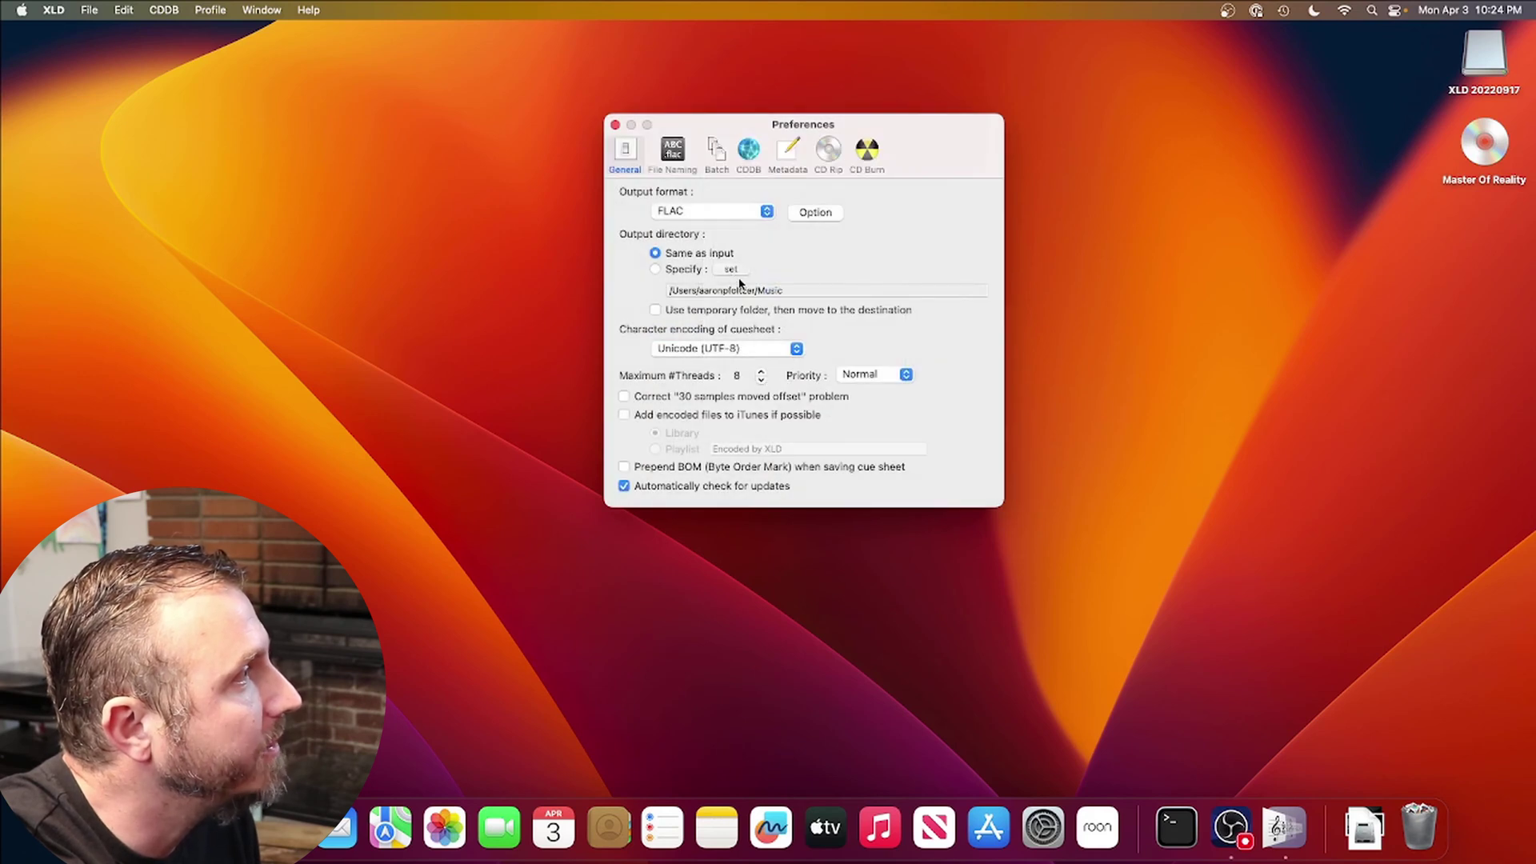
Choose the RIP folder inside the home folder as the specified output directory
{"action": "left_click", "coordinate": [734, 272]}
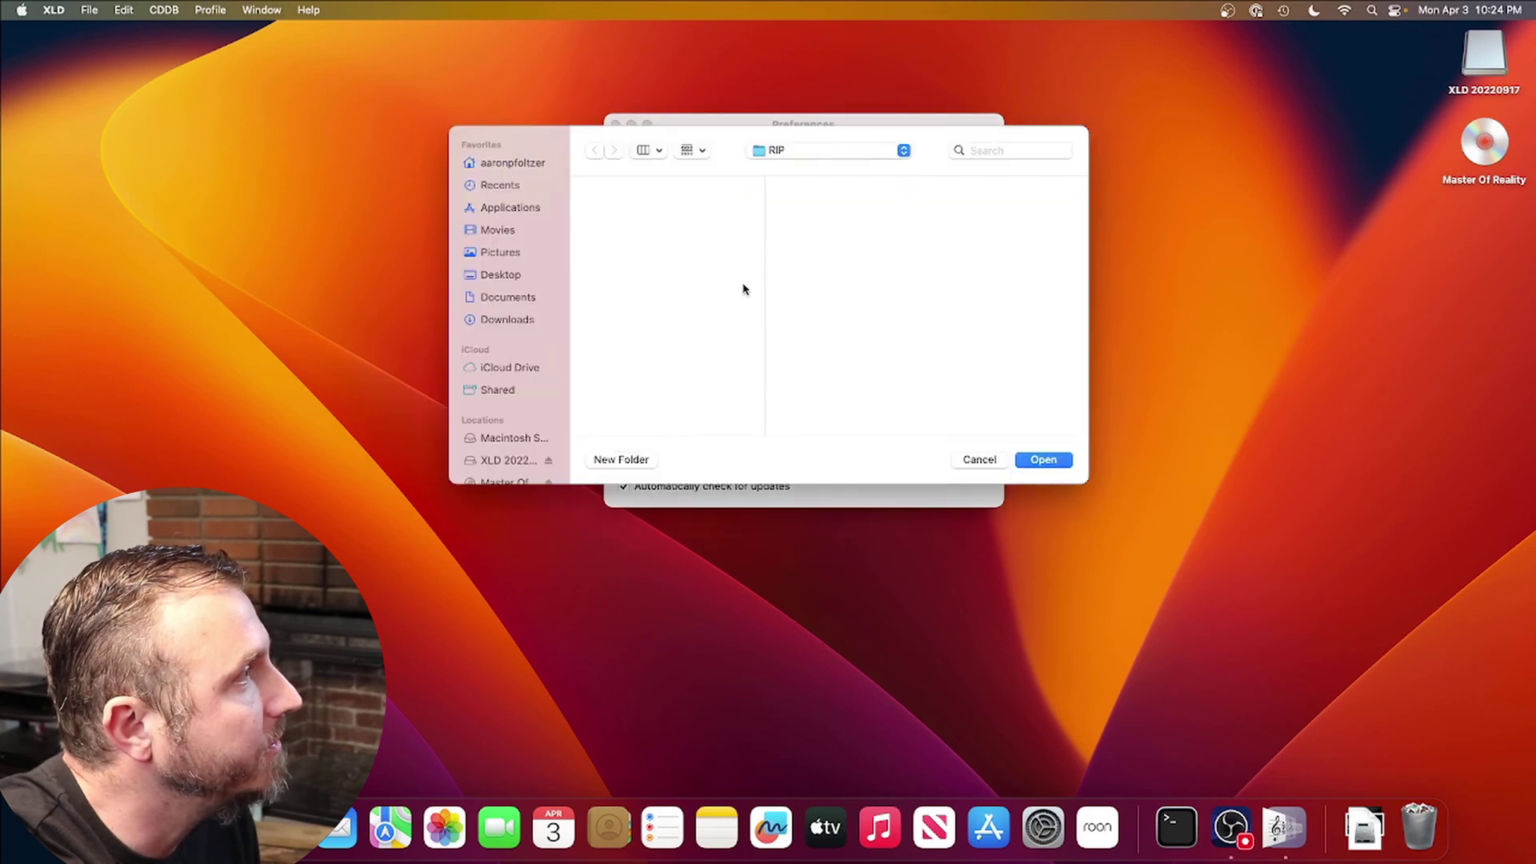
{"action": "left_click", "coordinate": [514, 164]}
{"action": "left_click", "coordinate": [633, 218]}
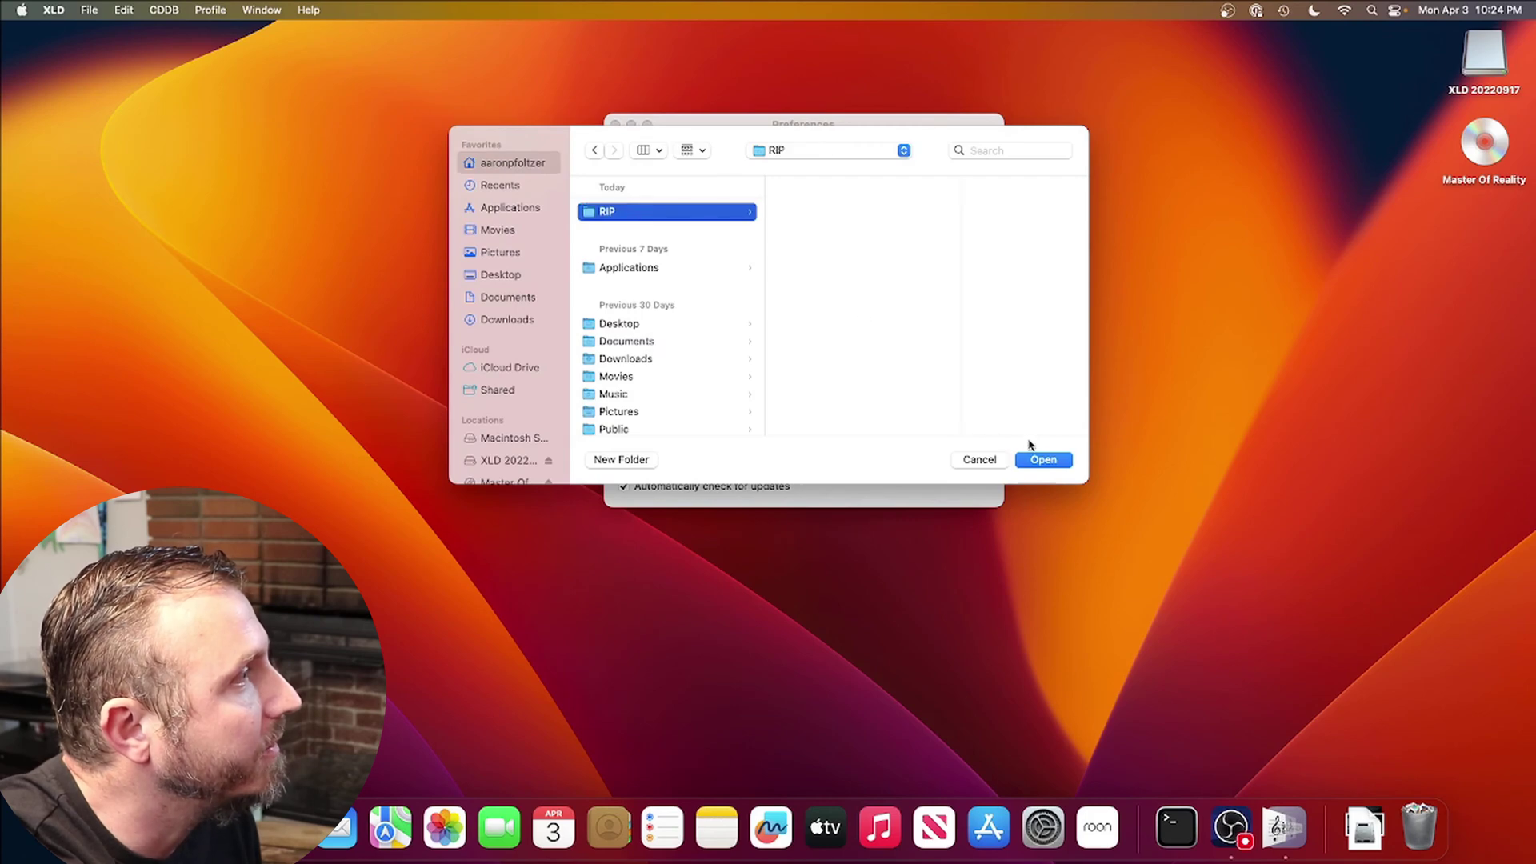
{"action": "left_click", "coordinate": [1043, 459]}
Review the CDDB, Metadata and CD Rip preferences
{"action": "left_click", "coordinate": [748, 152]}
{"action": "left_click", "coordinate": [788, 152]}
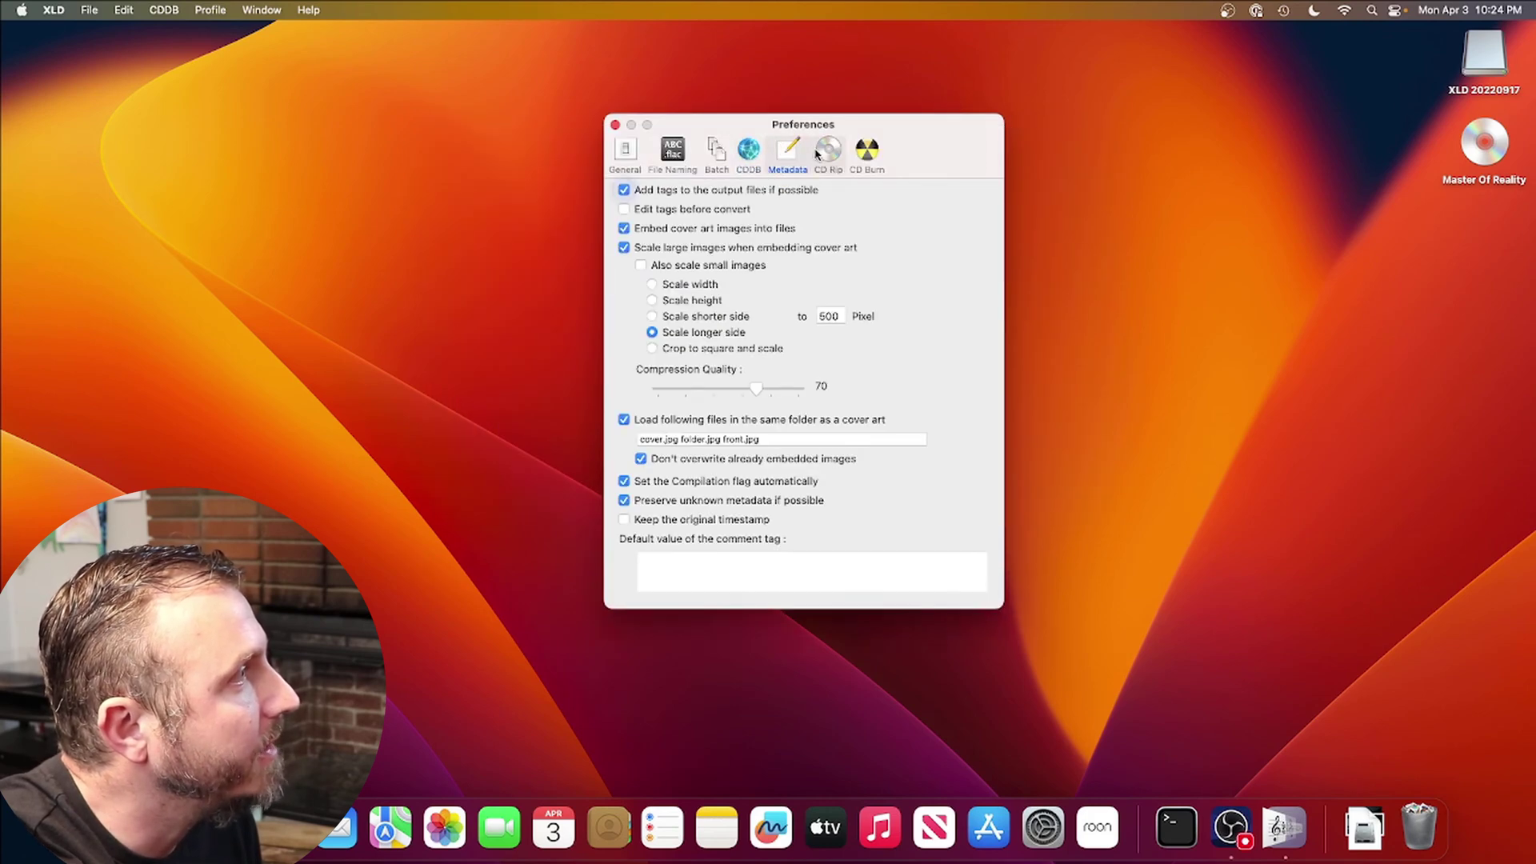
{"action": "left_click", "coordinate": [824, 154]}
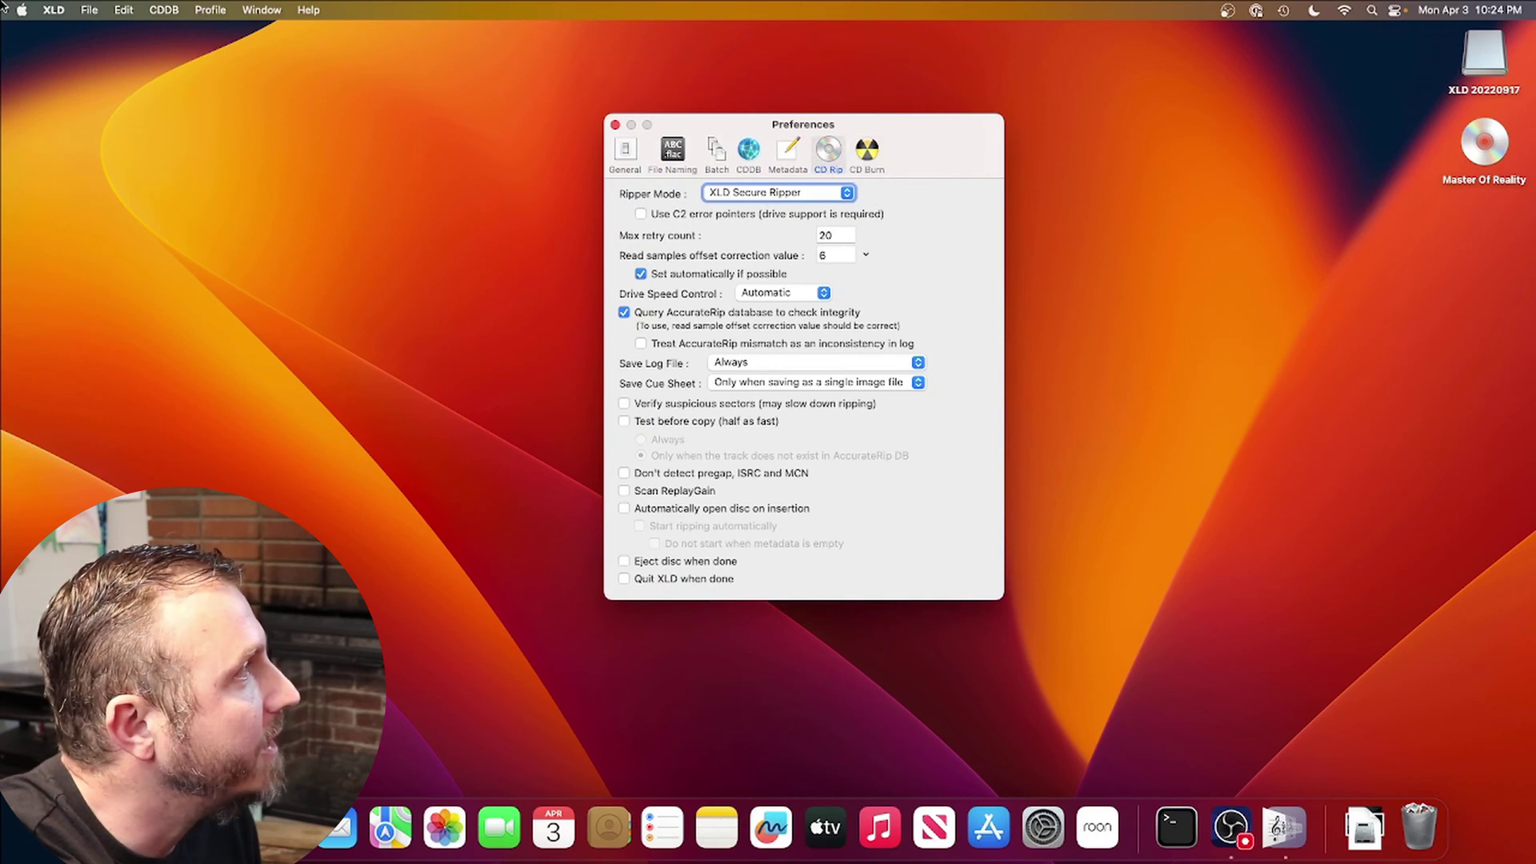
Open the inserted audio CD in XLD and allow access to files on the removable volume
{"action": "left_click", "coordinate": [90, 9]}
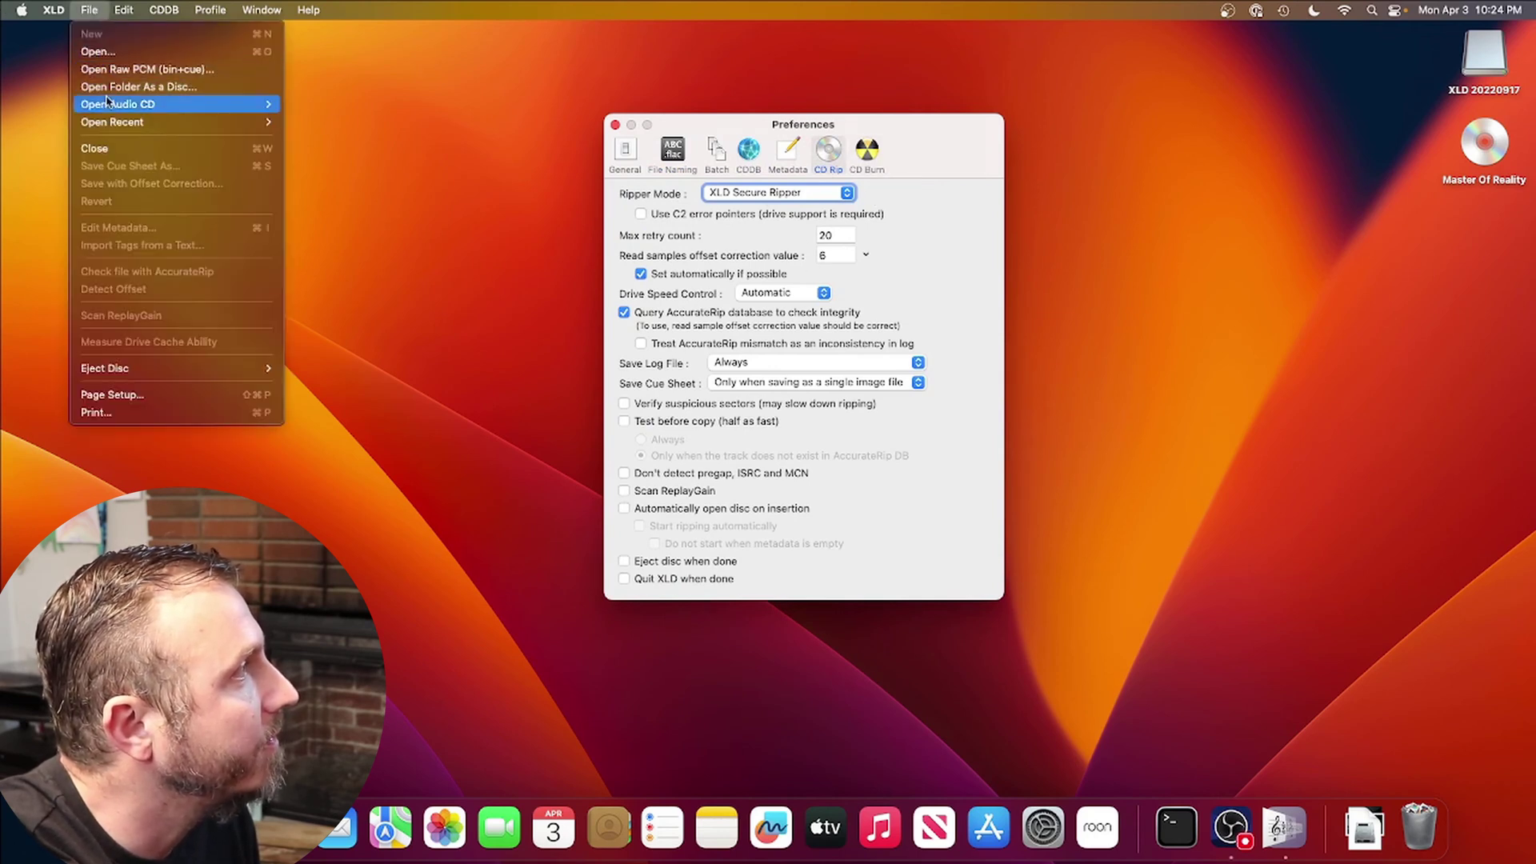
{"action": "mouse_move", "coordinate": [107, 107]}
{"action": "left_click", "coordinate": [329, 103]}
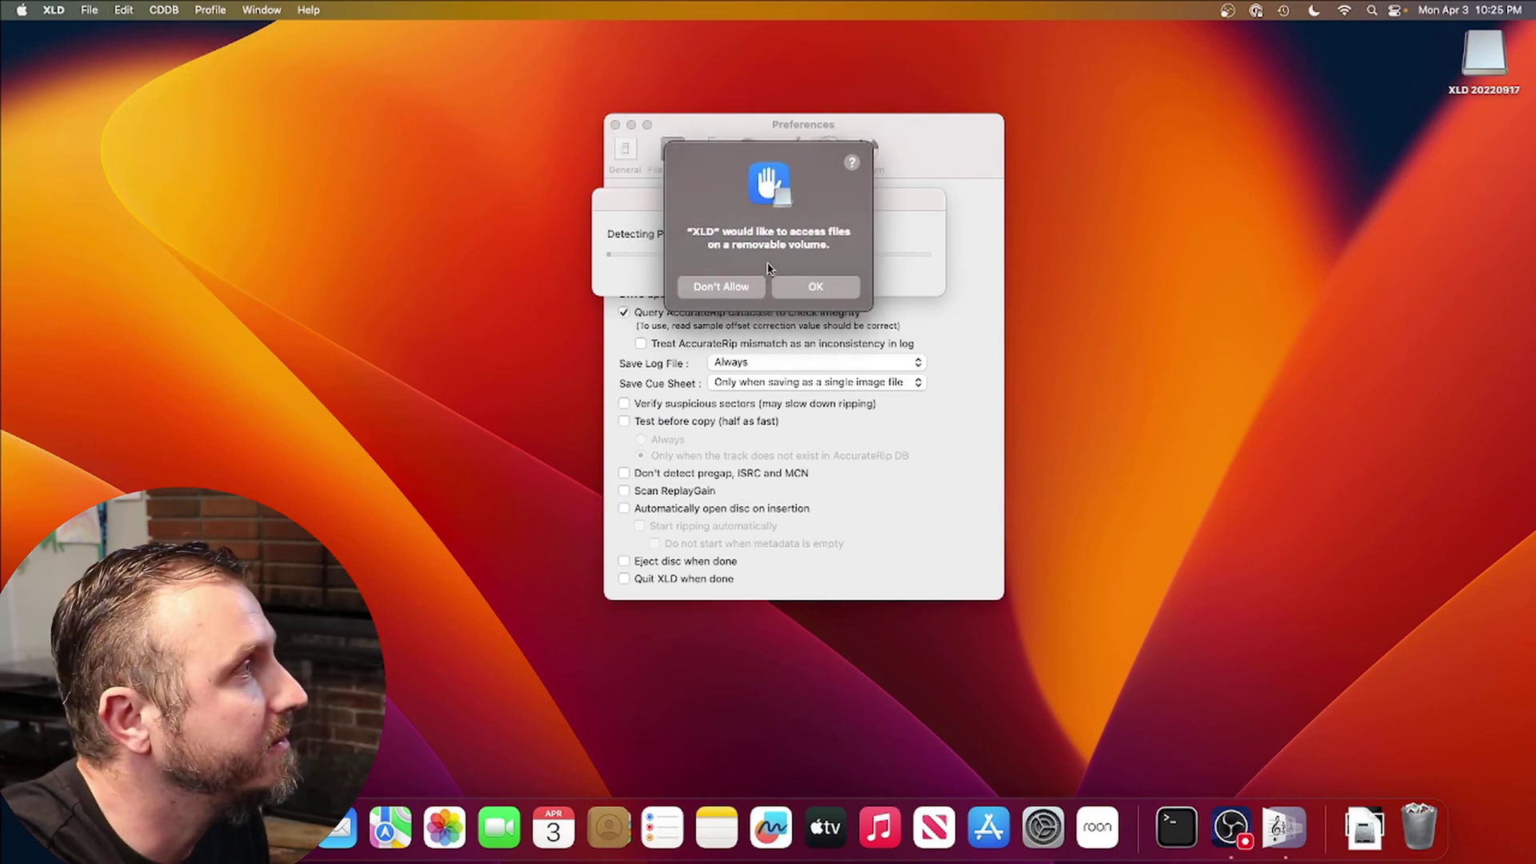
{"action": "left_click", "coordinate": [801, 287]}
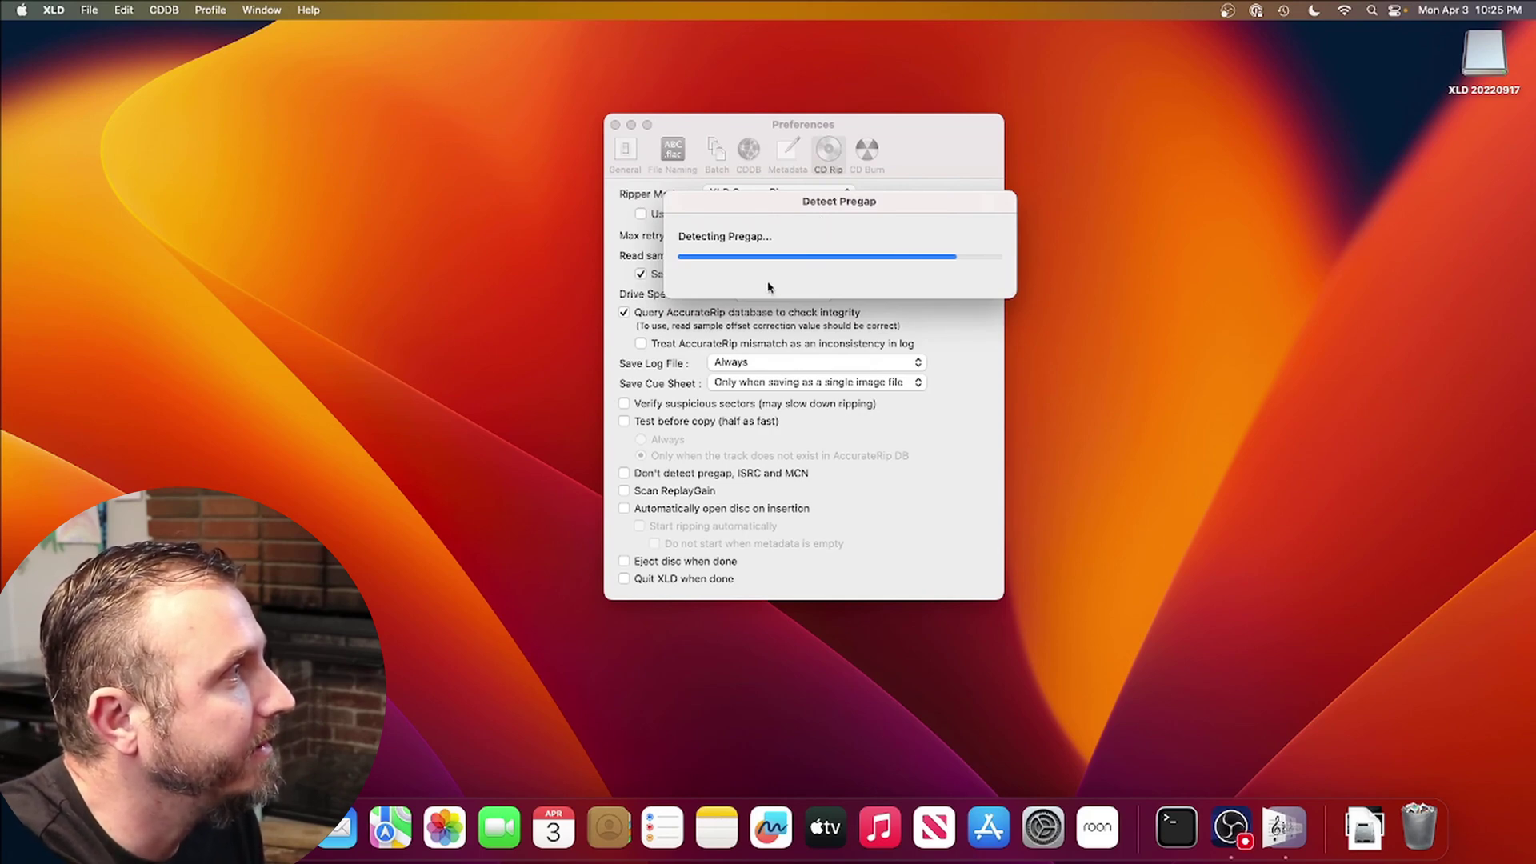
{"action": "left_click_drag", "start_coordinate": [726, 270], "coordinate": [717, 190]}
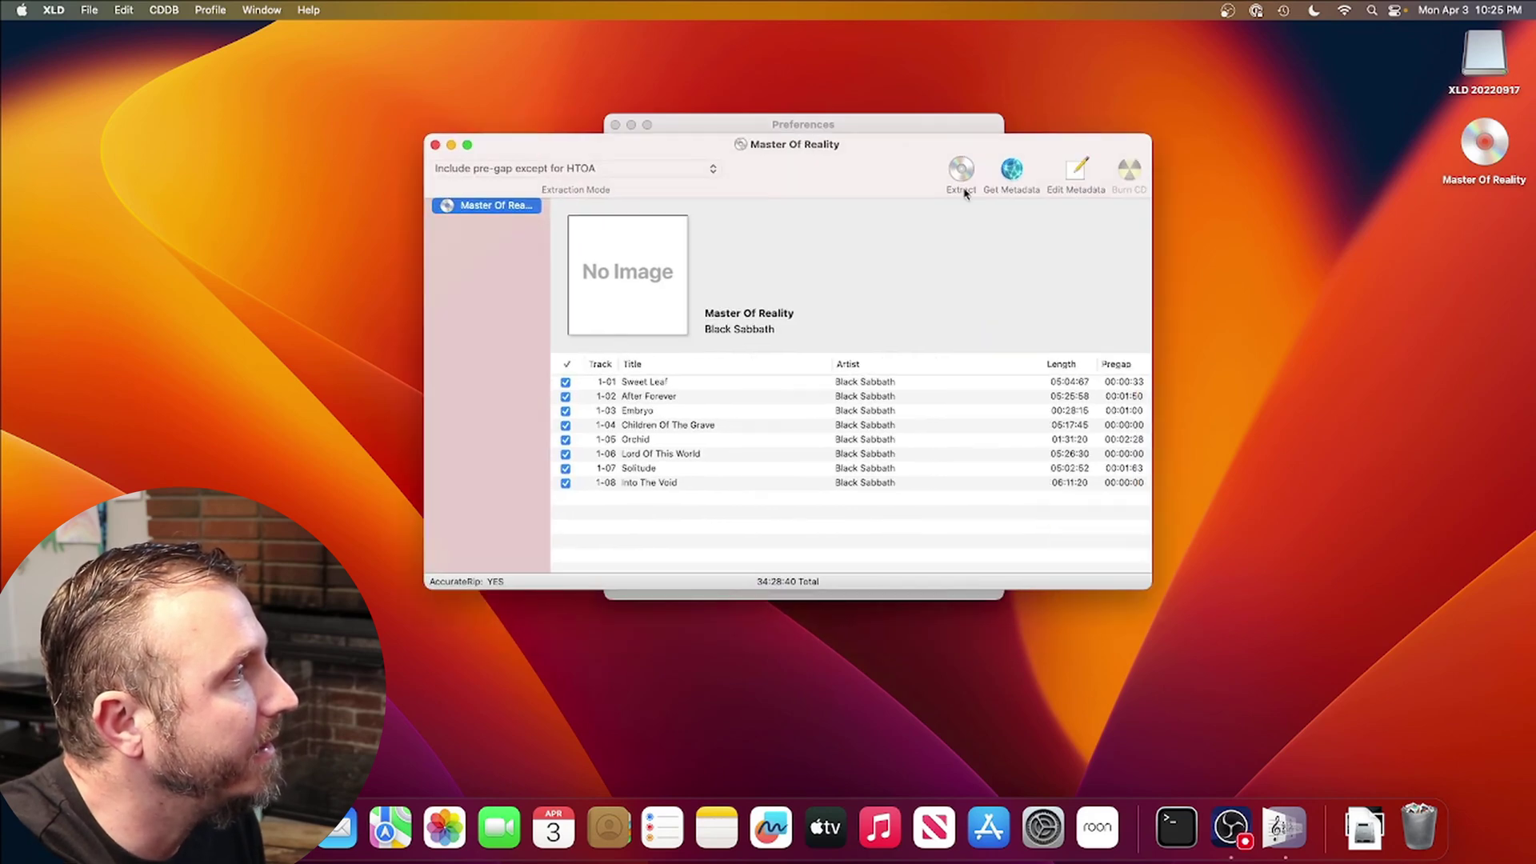
Extract the Master Of Reality tracks into a new folder named Master of Reality inside RIP
{"action": "left_click", "coordinate": [965, 175]}
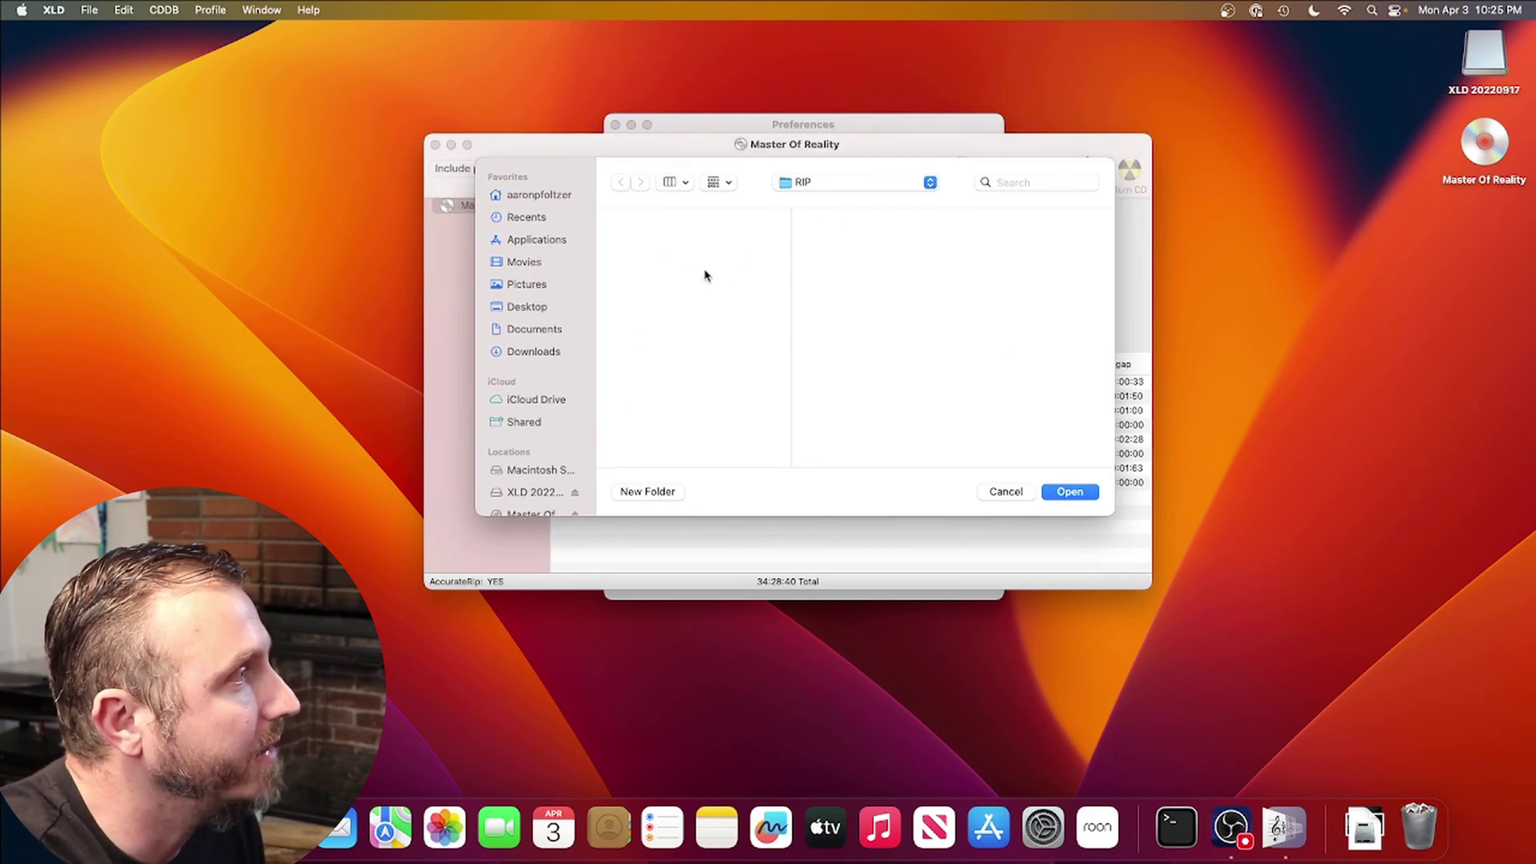
{"action": "left_click", "coordinate": [649, 492]}
{"action": "type", "text": "Master of Reality"}
{"action": "key", "text": "Return"}
{"action": "left_click", "coordinate": [1069, 491]}
{"action": "double_click", "coordinate": [824, 364]}
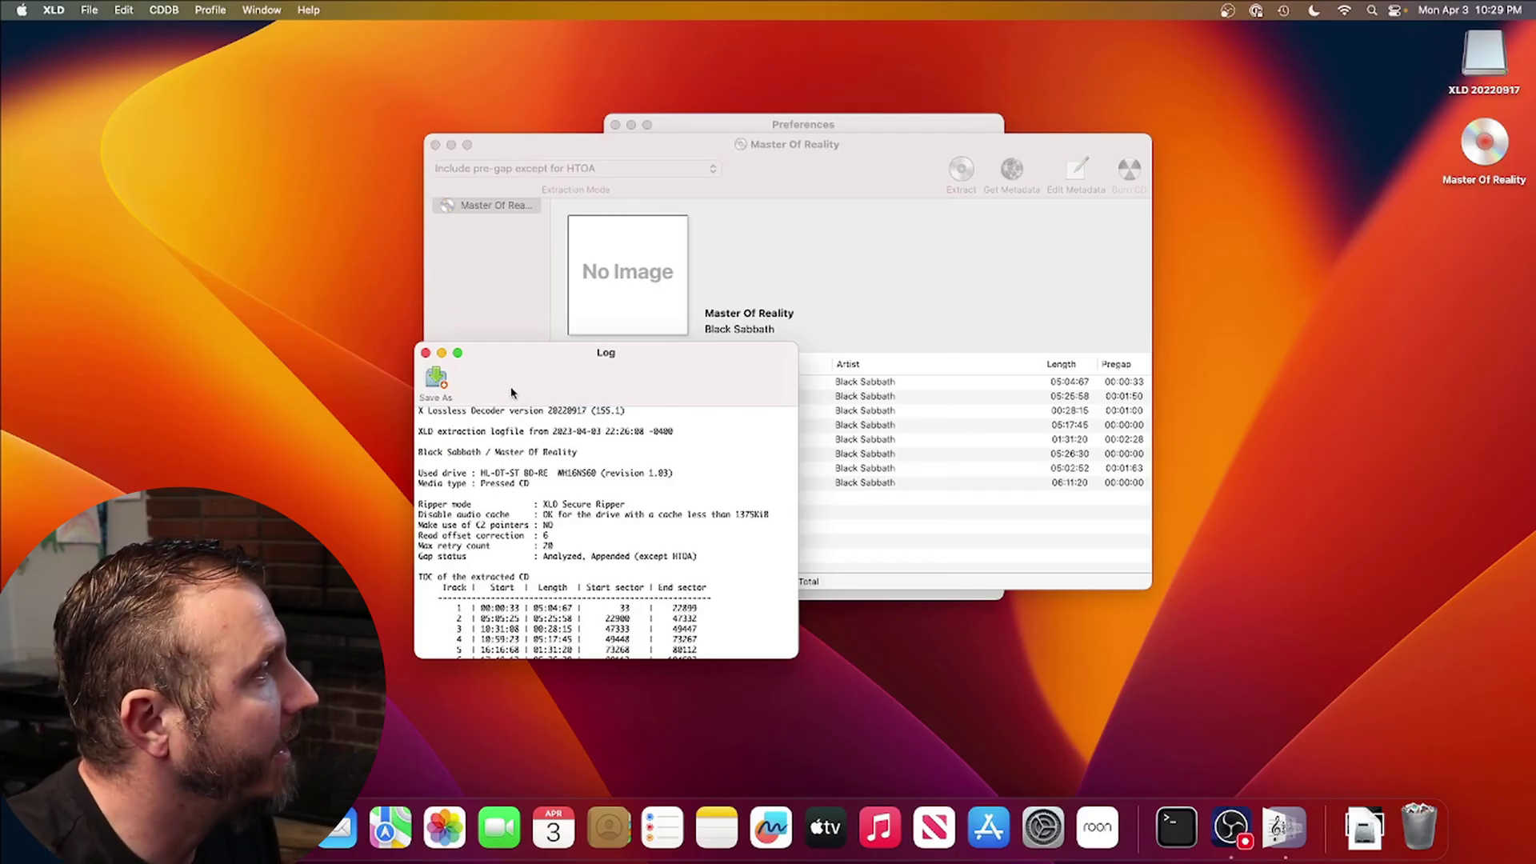
Read through the extraction log for the rip results of each track, then close it and quit XLD
{"action": "left_click_drag", "start_coordinate": [480, 369], "coordinate": [480, 368]}
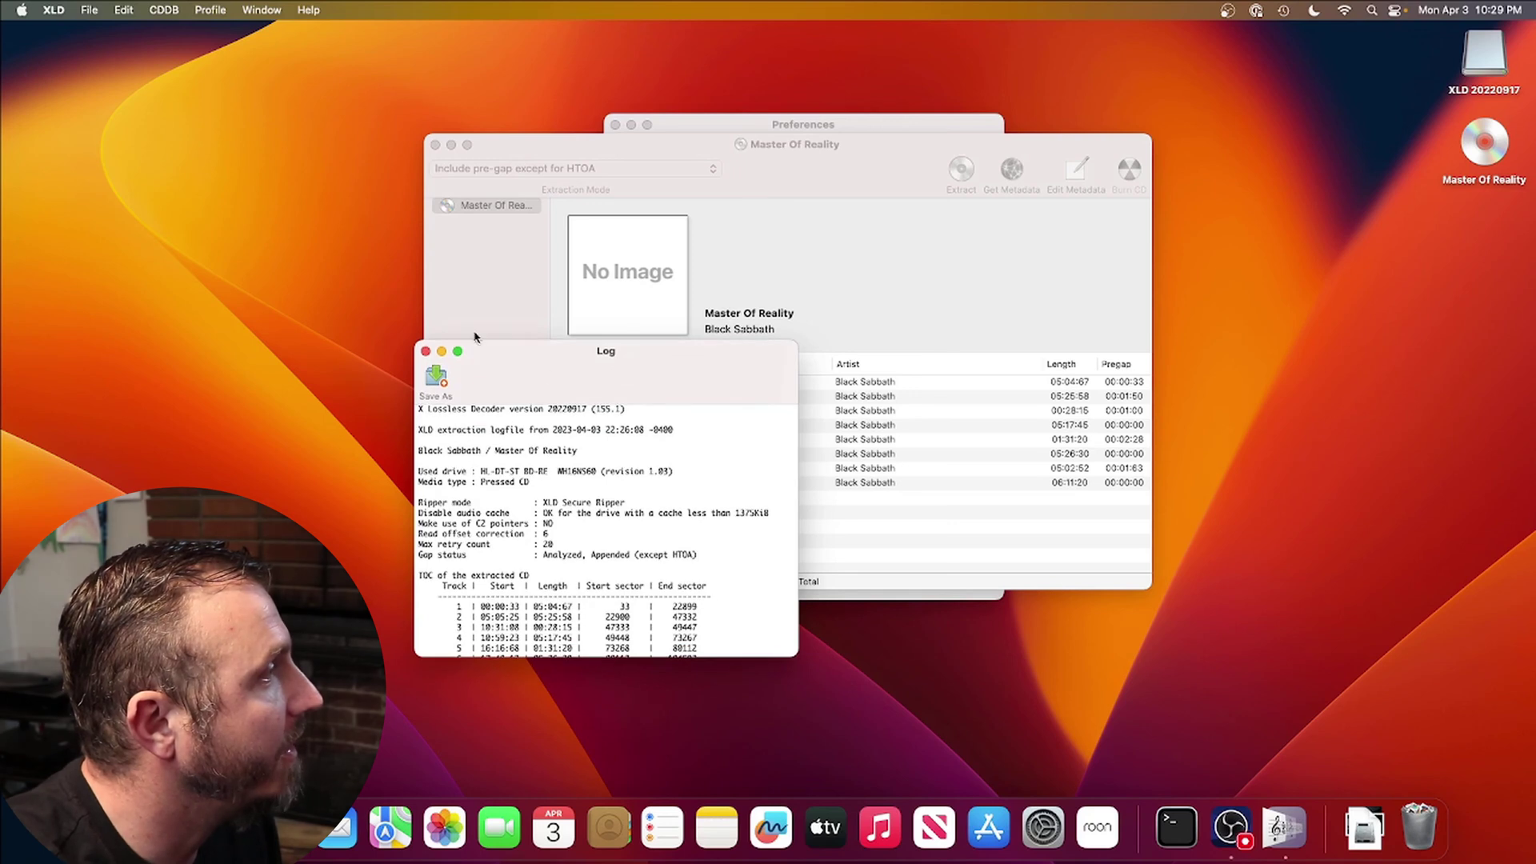
{"action": "scroll", "coordinate": [578, 525], "scroll_direction": "down", "scroll_amount": 2}
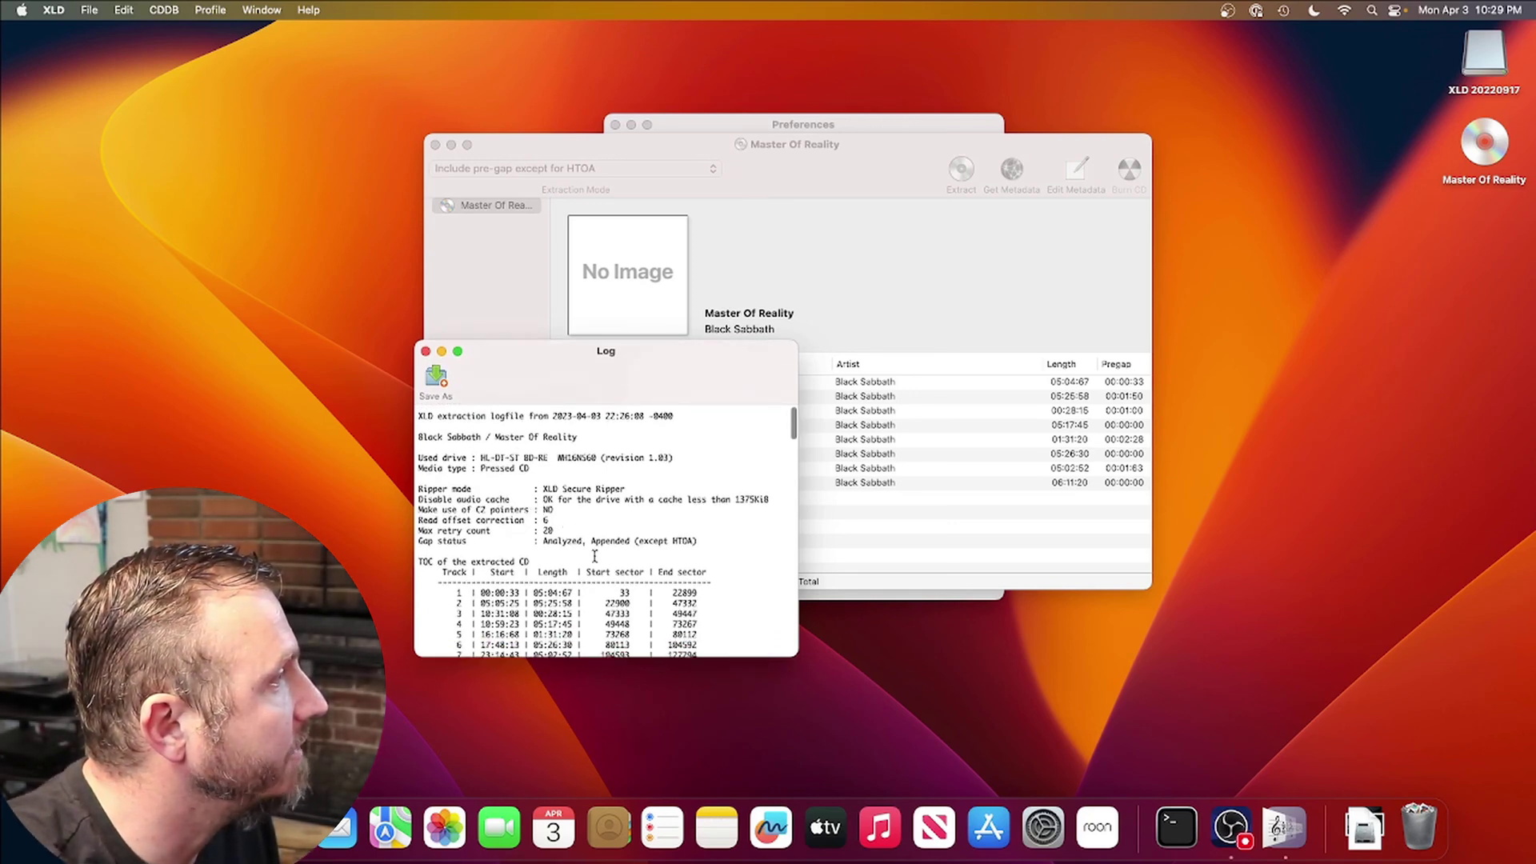
{"action": "scroll", "coordinate": [593, 552], "scroll_direction": "down", "scroll_amount": 15}
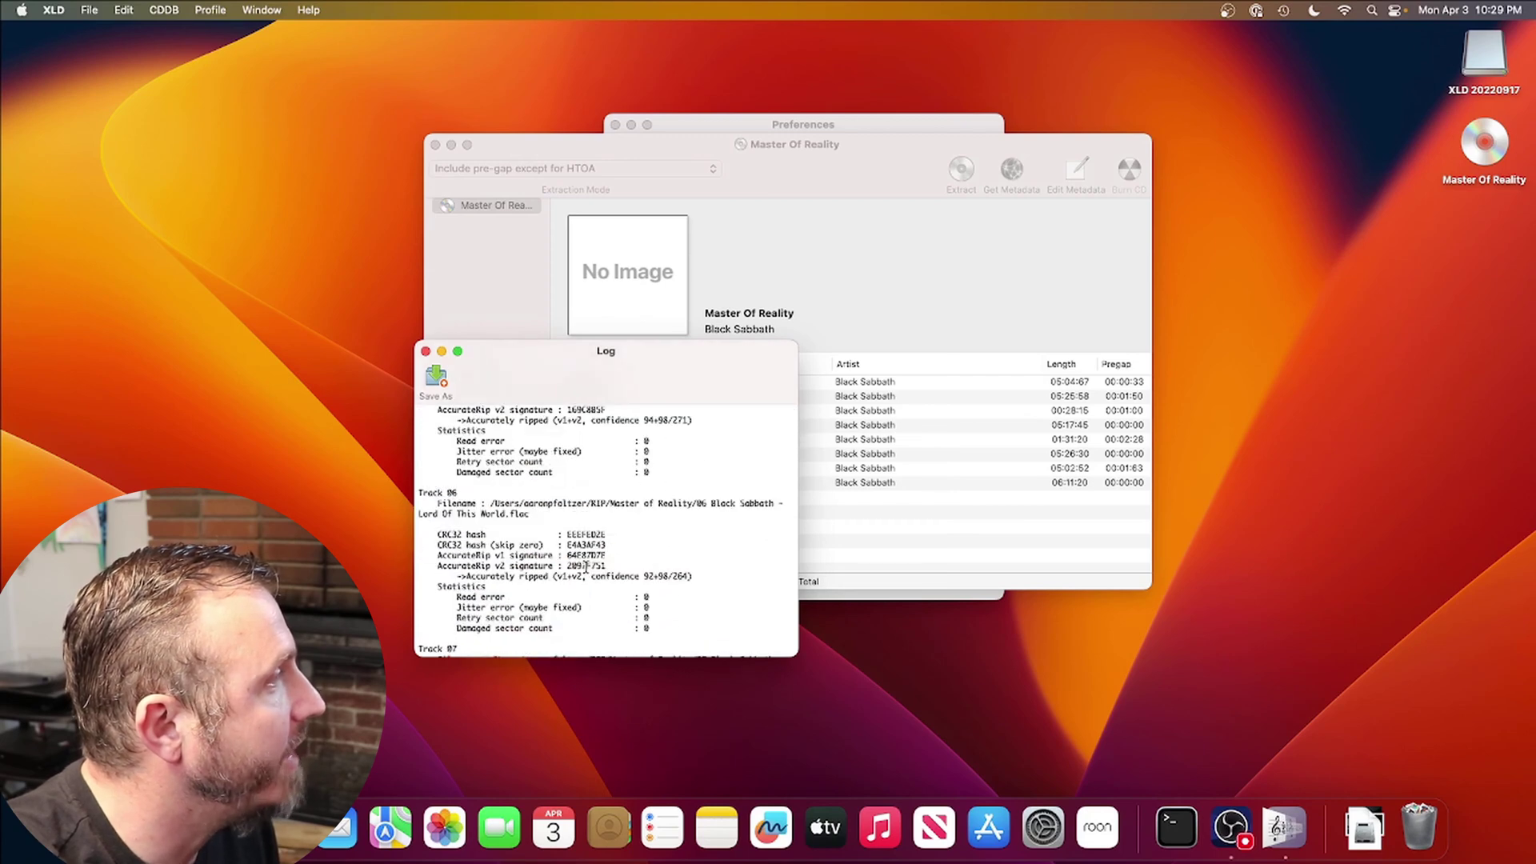
{"action": "scroll", "coordinate": [586, 565], "scroll_direction": "down", "scroll_amount": 5}
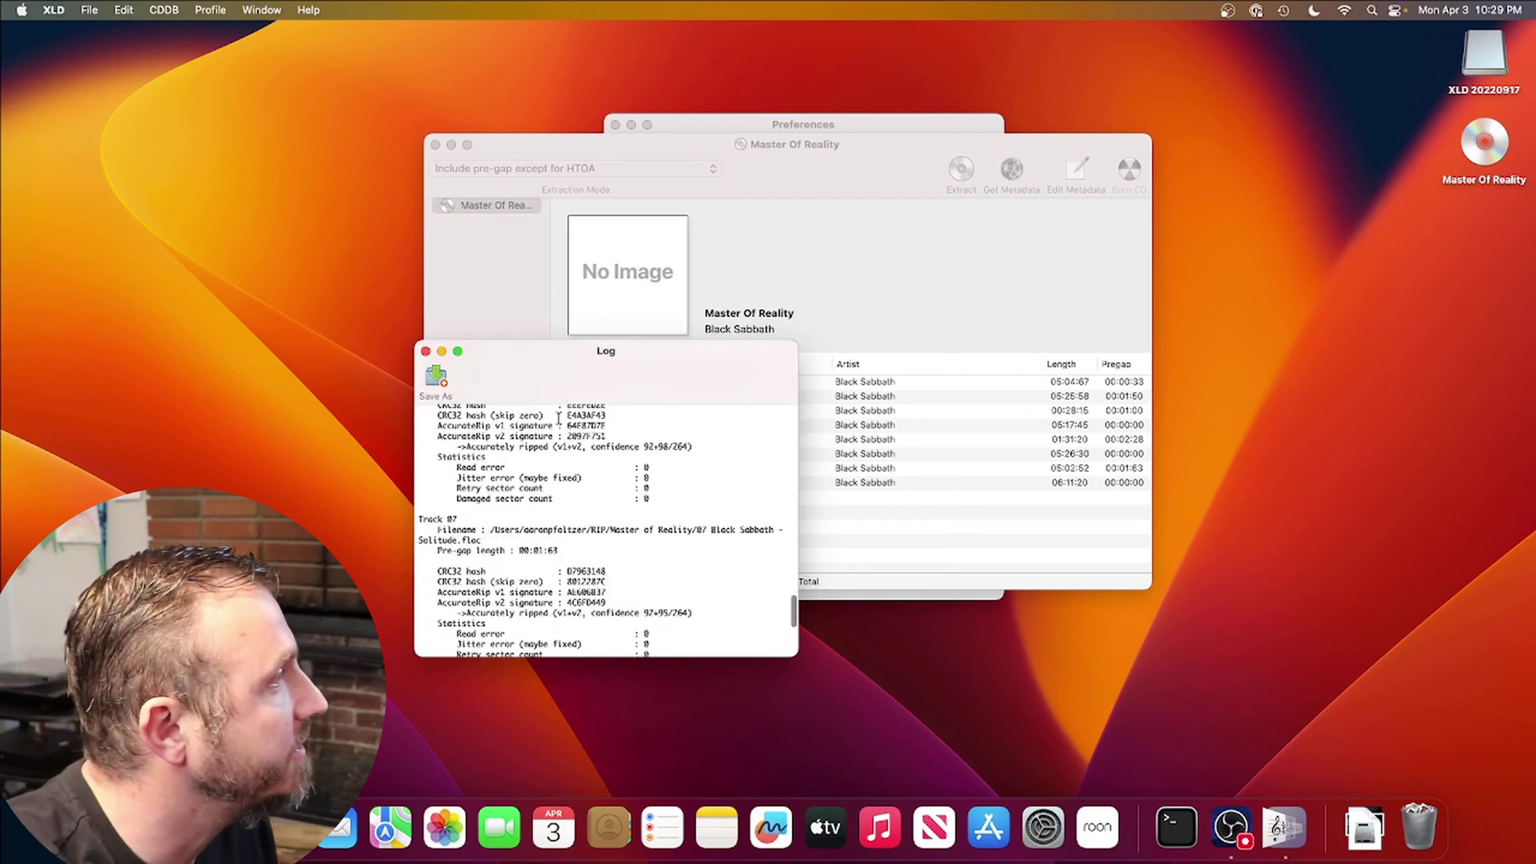
{"action": "left_click", "coordinate": [426, 351]}
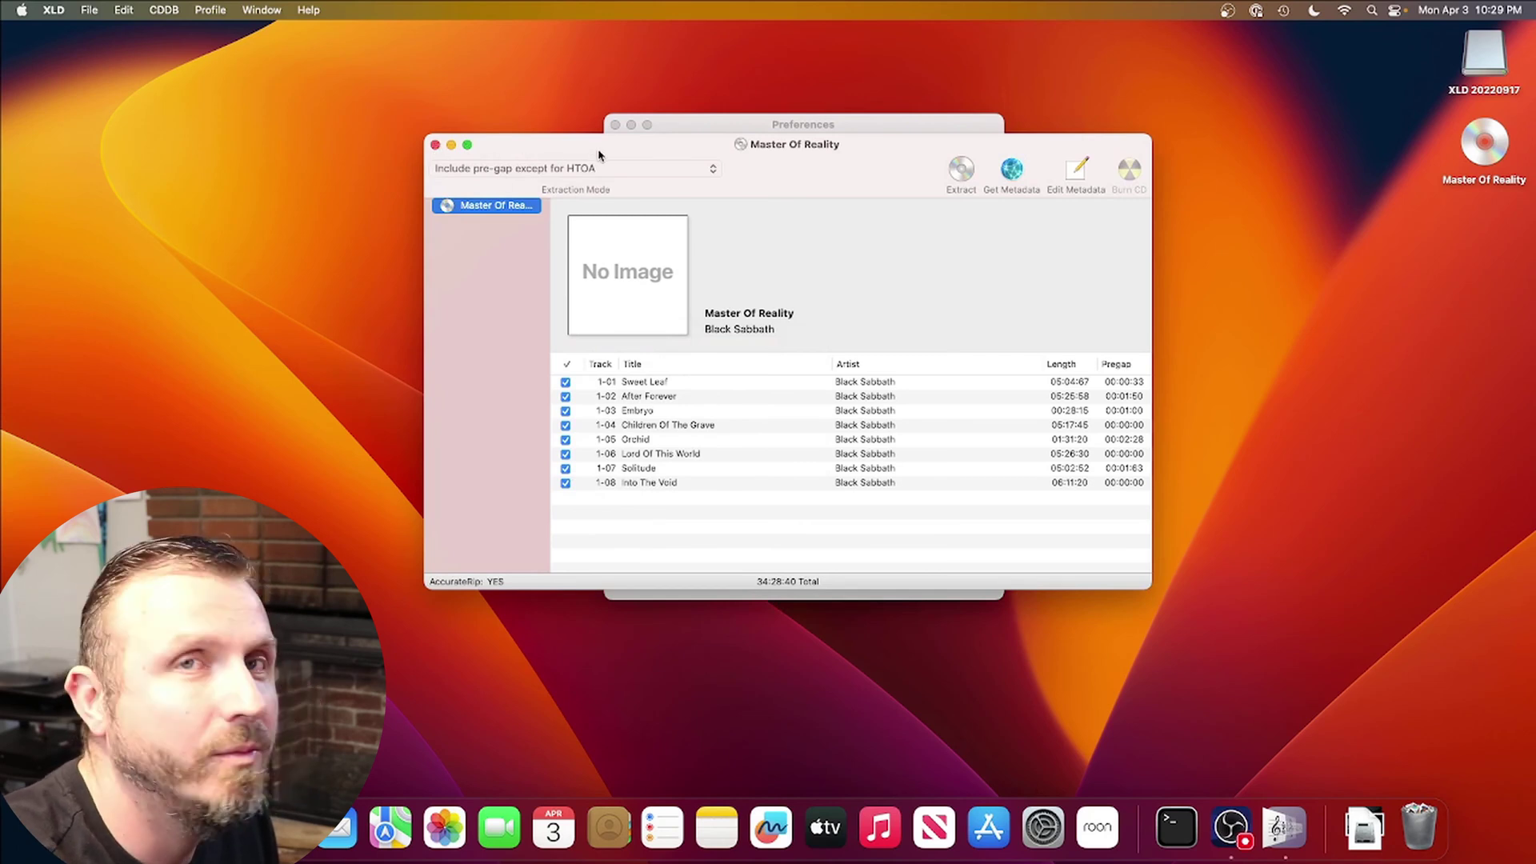
{"action": "left_click", "coordinate": [54, 9]}
{"action": "left_click", "coordinate": [103, 242]}
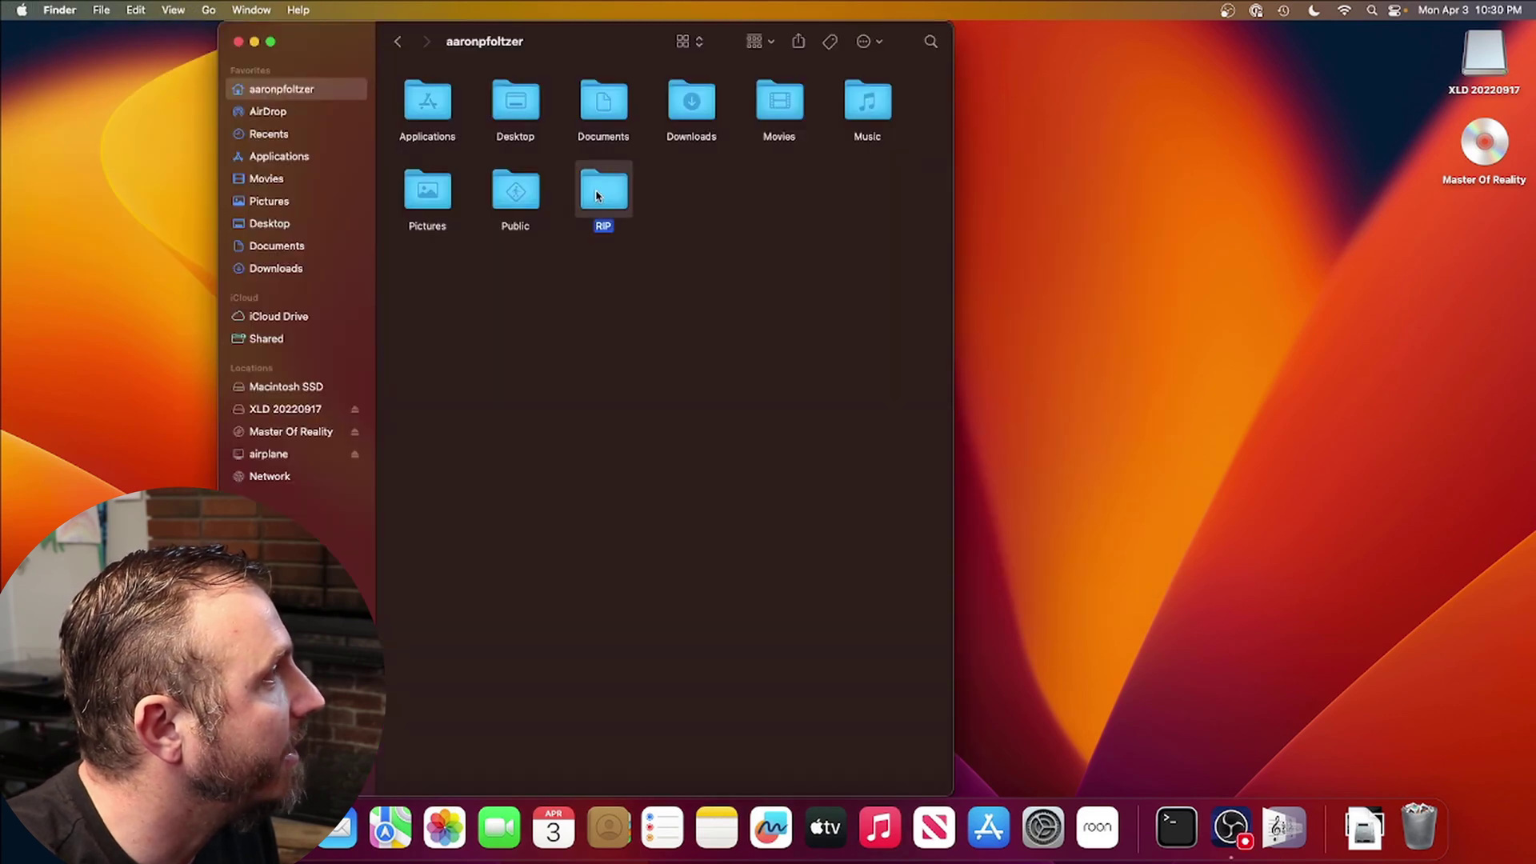
Open the Master of Reality folder inside RIP and examine the ripped FLAC files
{"action": "double_click", "coordinate": [600, 189]}
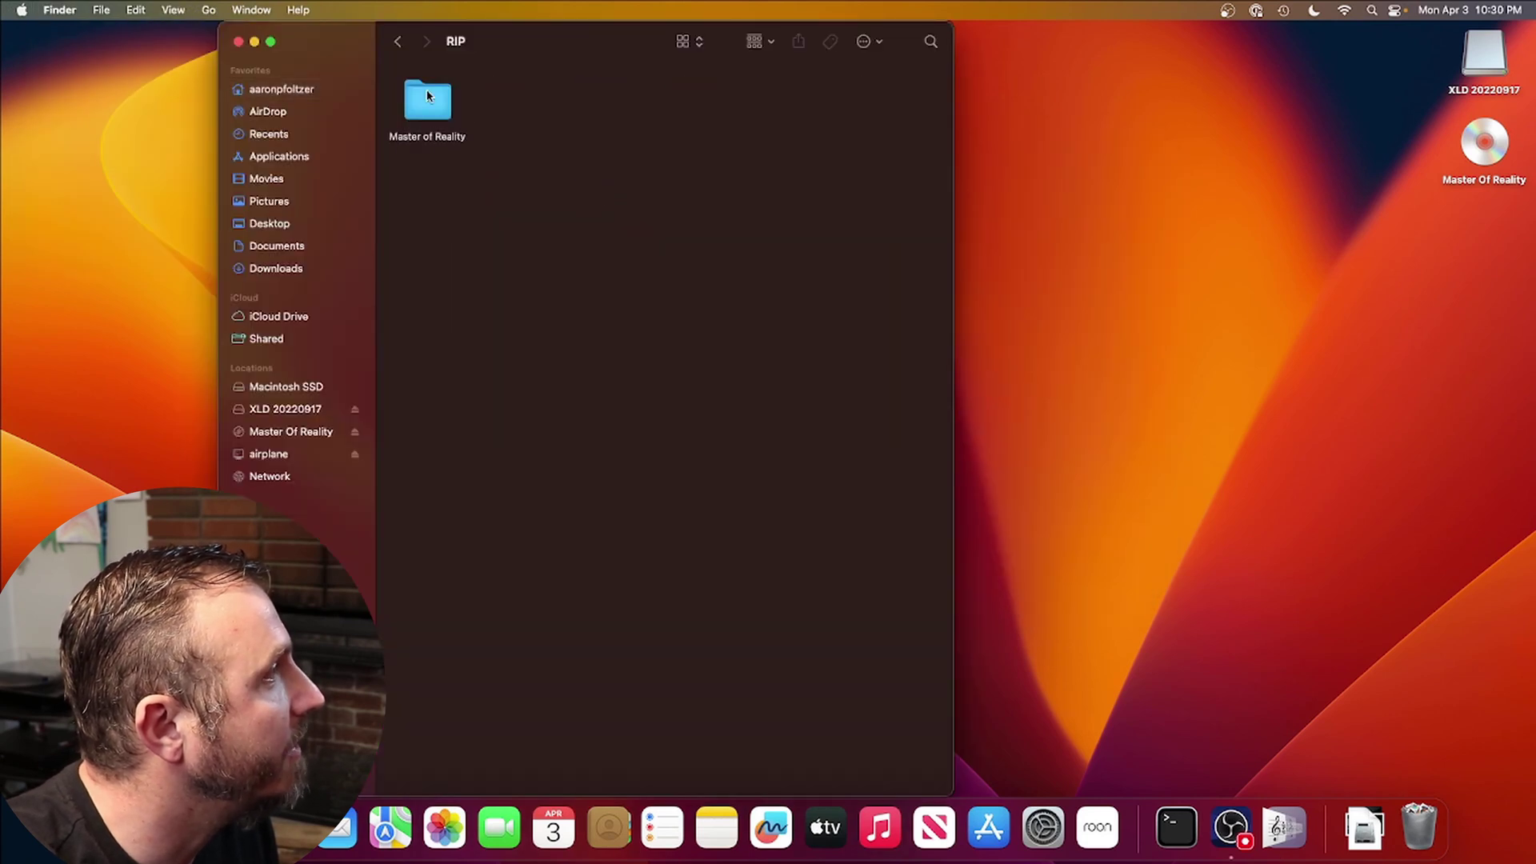
{"action": "double_click", "coordinate": [424, 96]}
{"action": "mouse_move", "coordinate": [438, 112]}
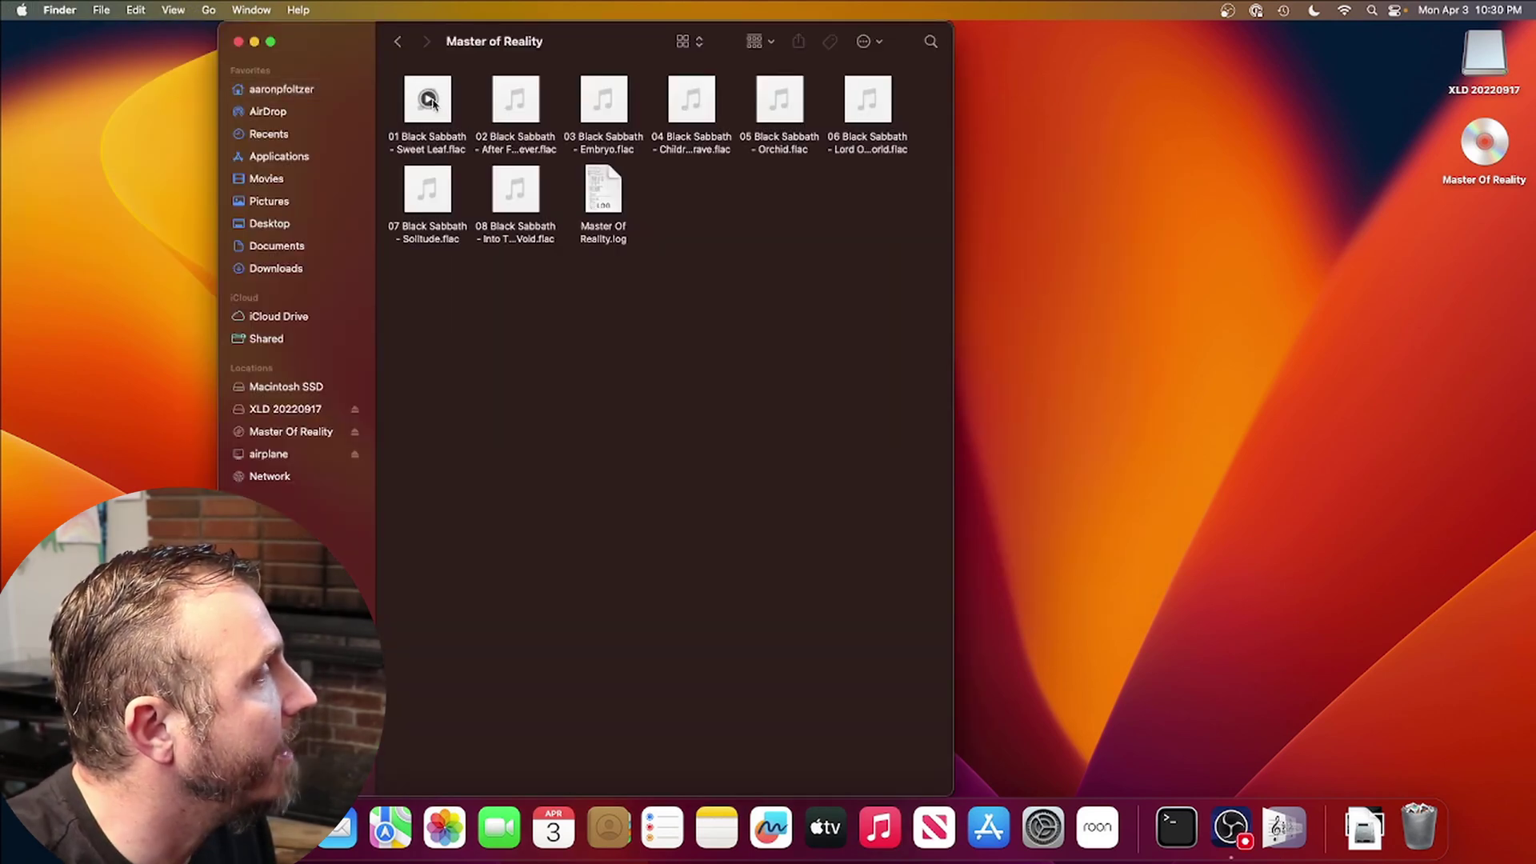
{"action": "mouse_move", "coordinate": [666, 107]}
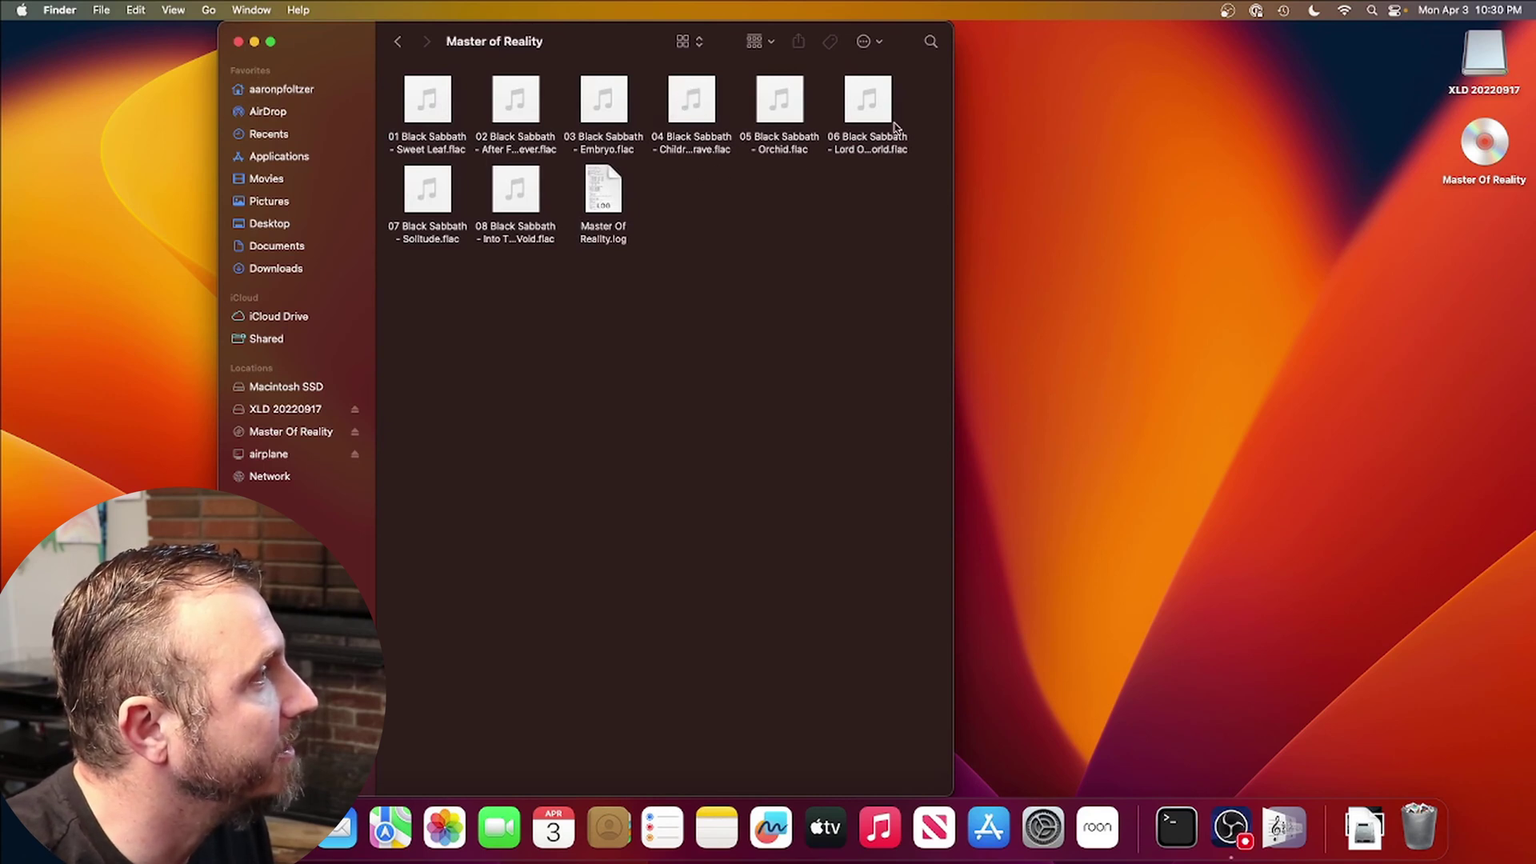
{"action": "left_click", "coordinate": [430, 101]}
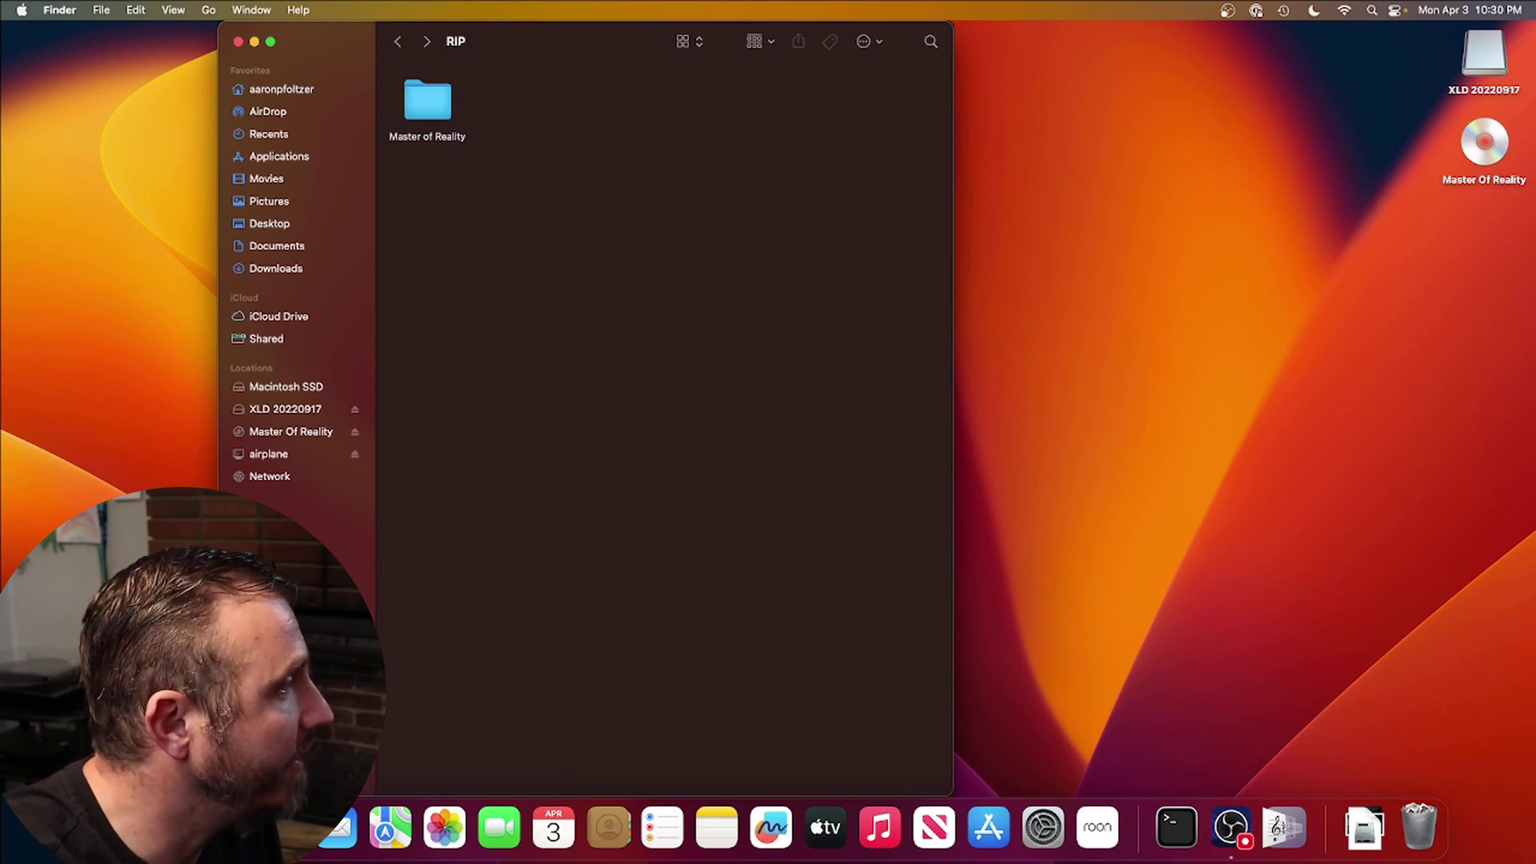
Switch to Chrome and enter musicb in the address bar to look for MusicBrainz
{"action": "type", "text": "musicb"}
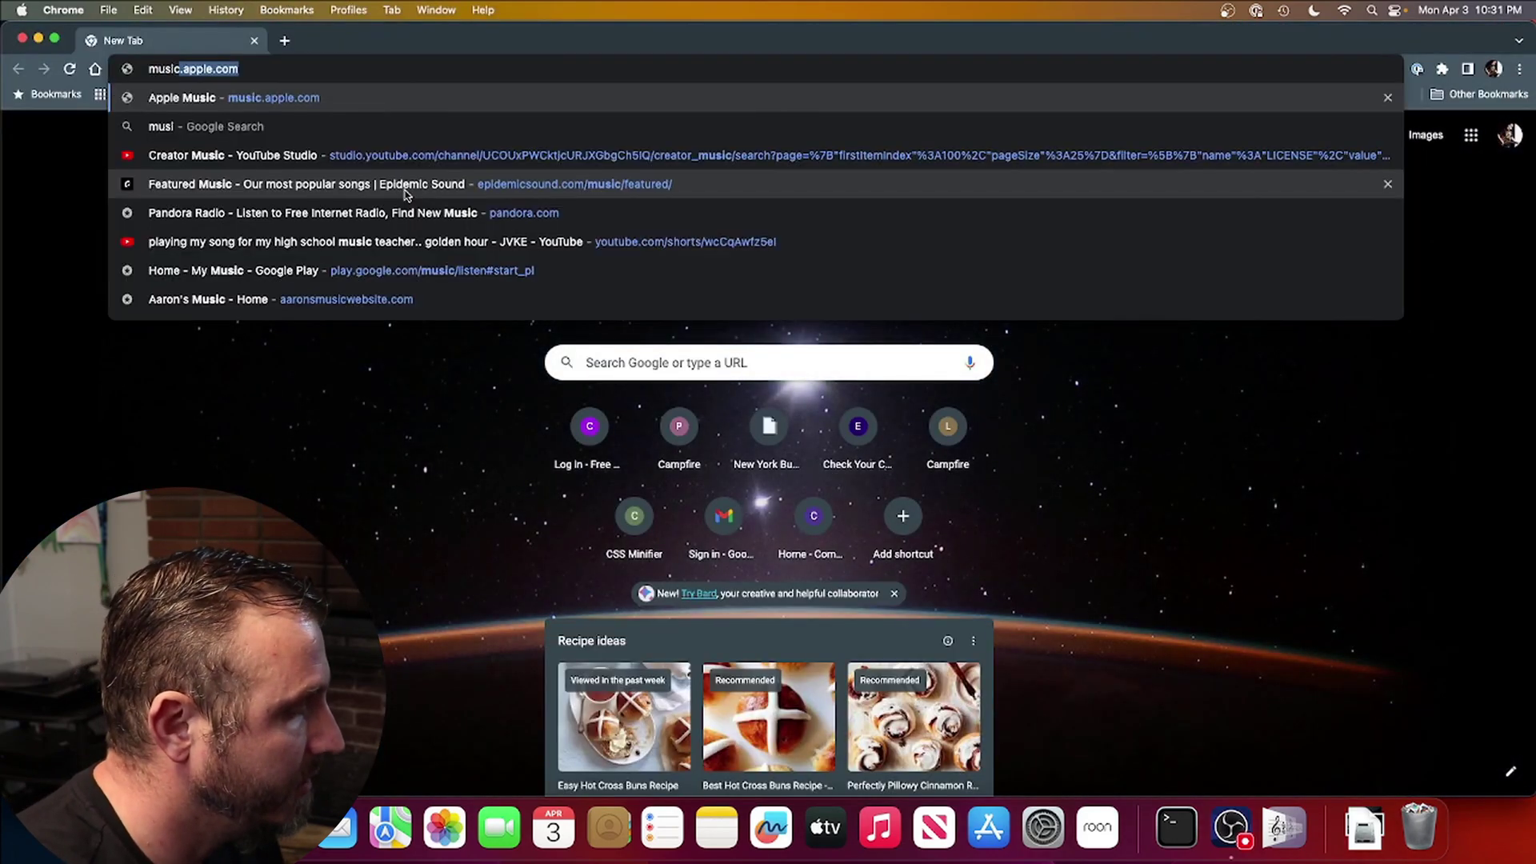
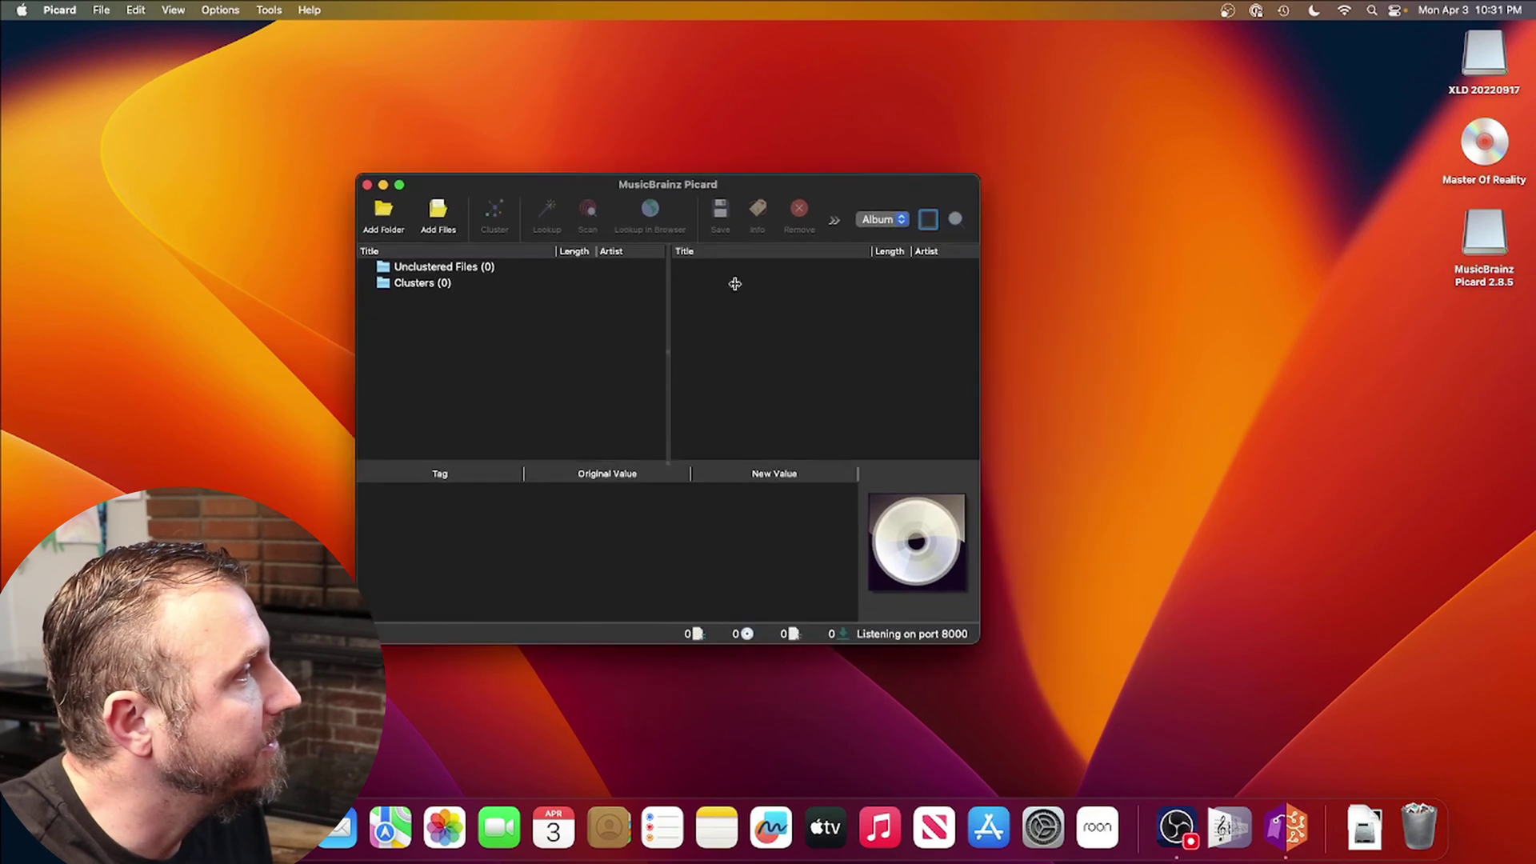
Enlarge and reposition the Picard window, and load the RIP folder from the home folder as unclustered files
{"action": "left_click_drag", "start_coordinate": [981, 644], "coordinate": [1173, 711]}
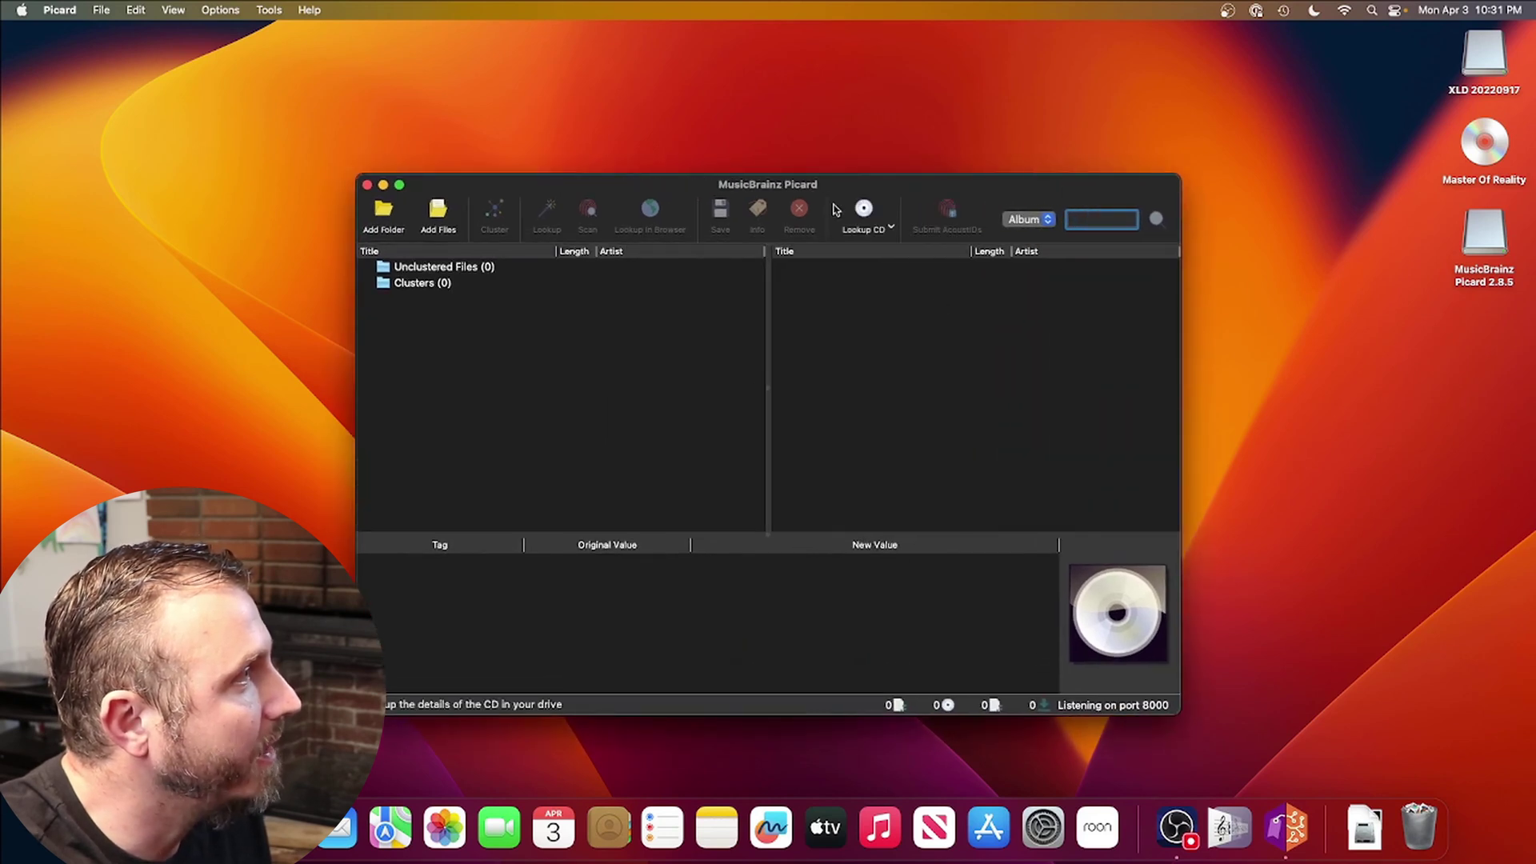
{"action": "left_click_drag", "start_coordinate": [823, 186], "coordinate": [727, 158]}
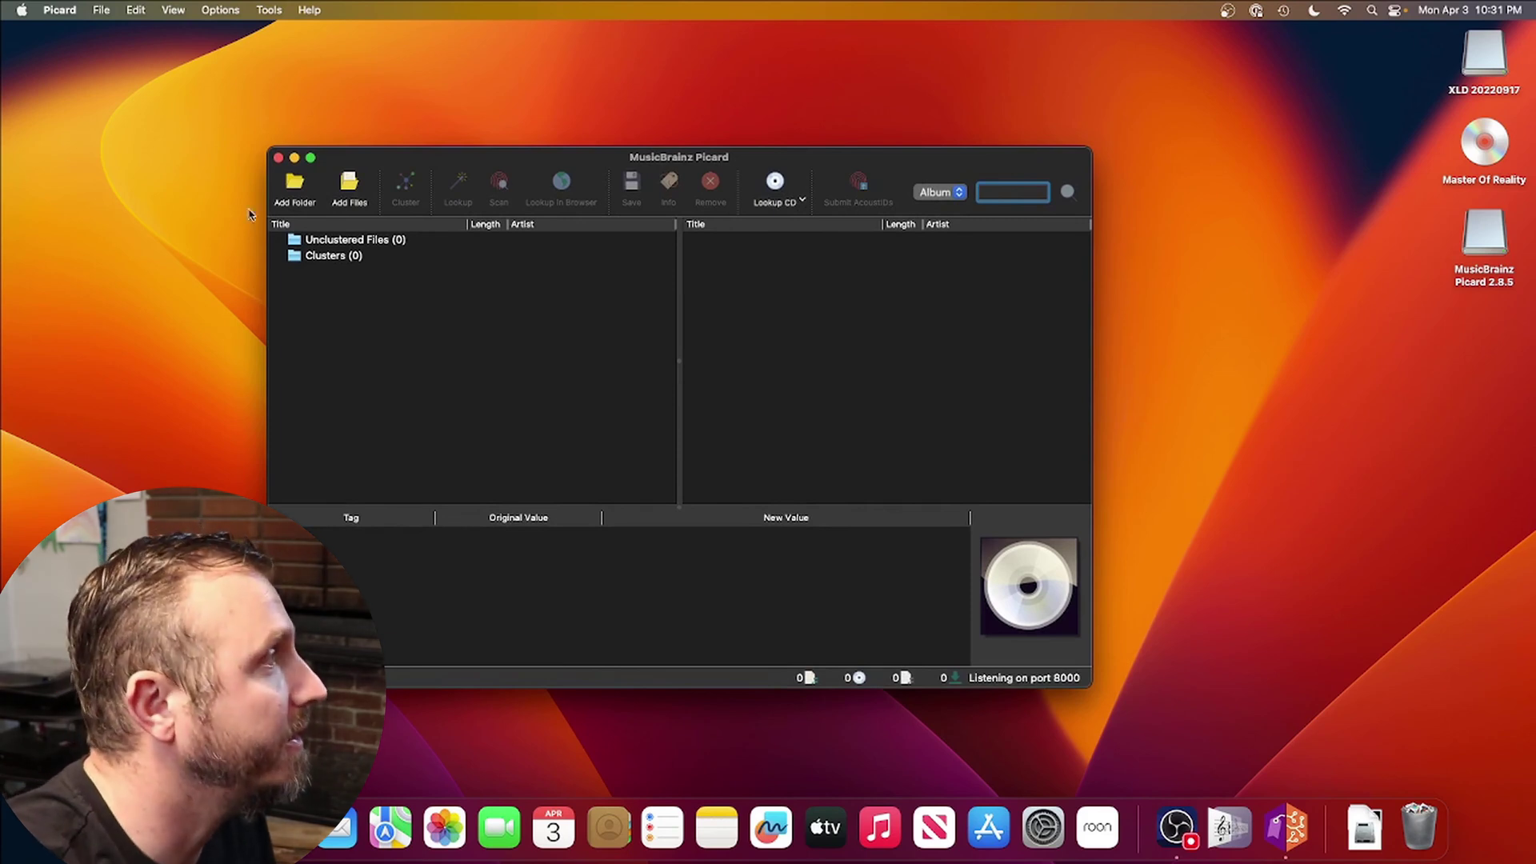
{"action": "left_click", "coordinate": [101, 10]}
{"action": "left_click", "coordinate": [116, 34]}
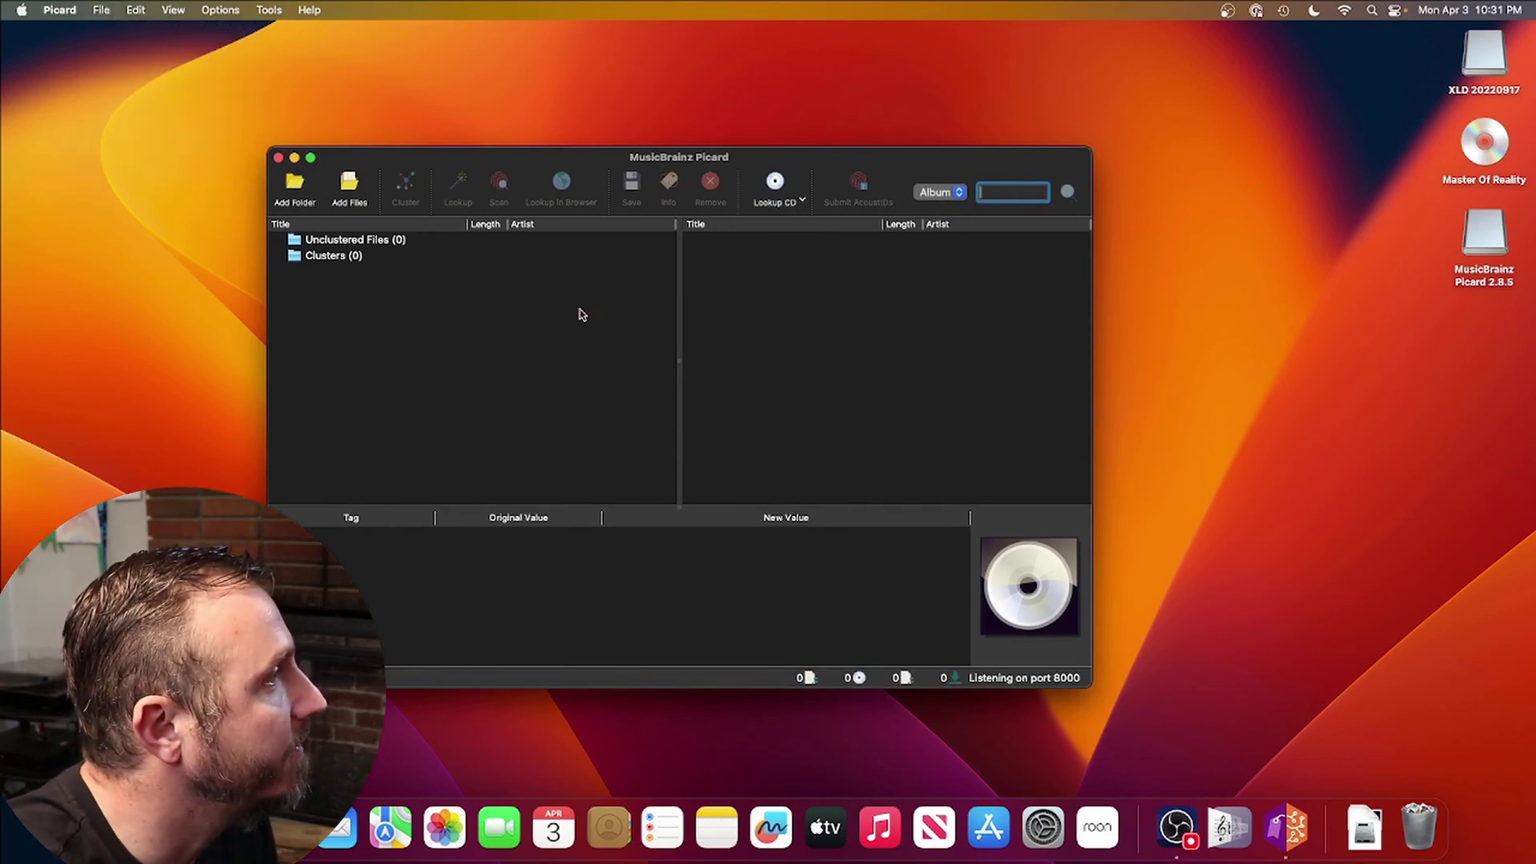
{"action": "left_click", "coordinate": [804, 308]}
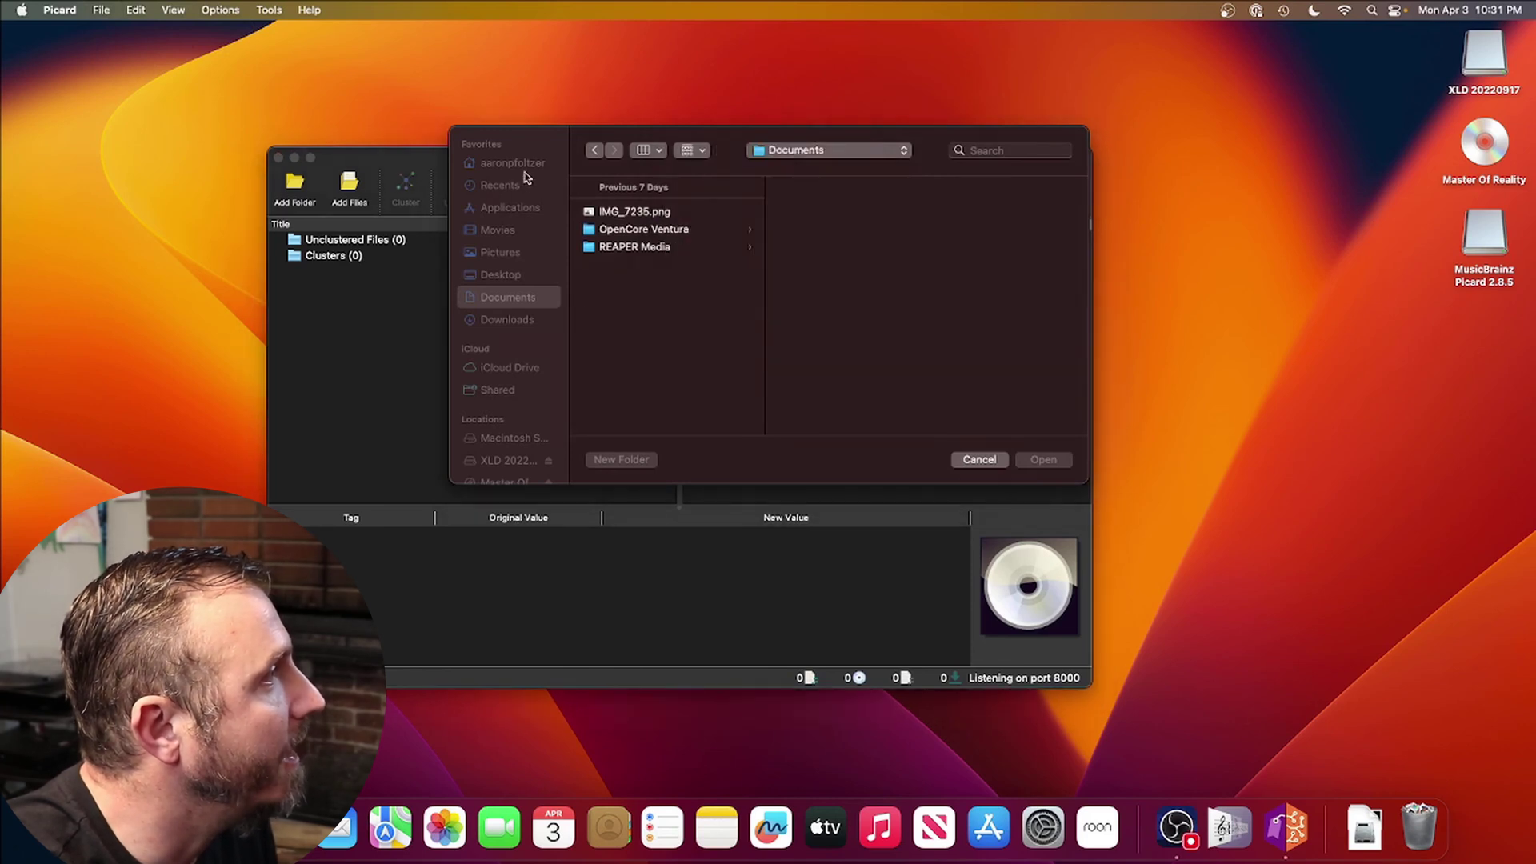
{"action": "left_click", "coordinate": [516, 164]}
{"action": "left_click", "coordinate": [636, 212]}
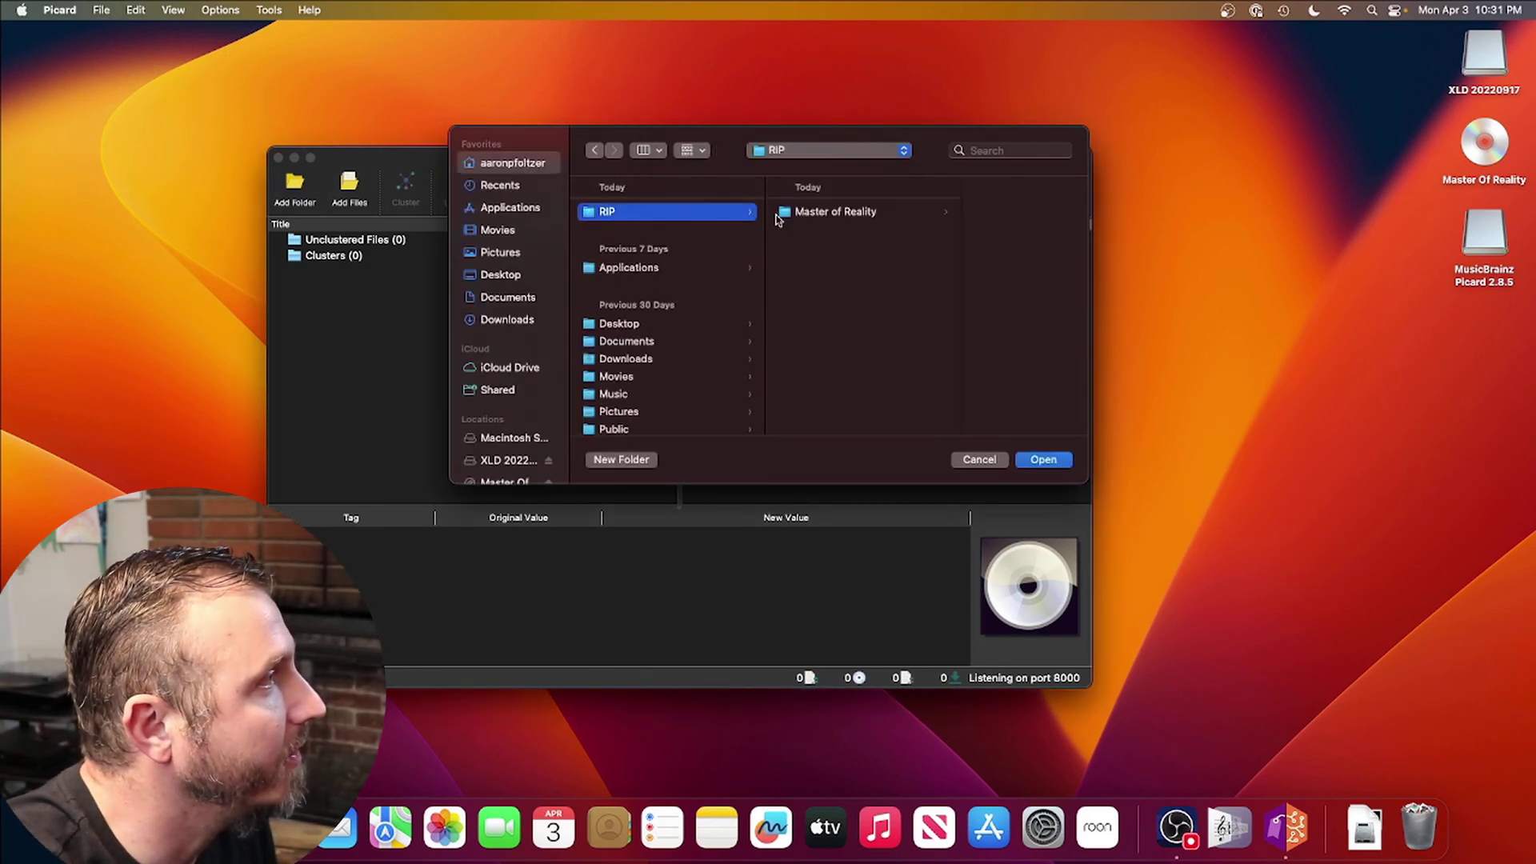
{"action": "left_click", "coordinate": [1040, 460]}
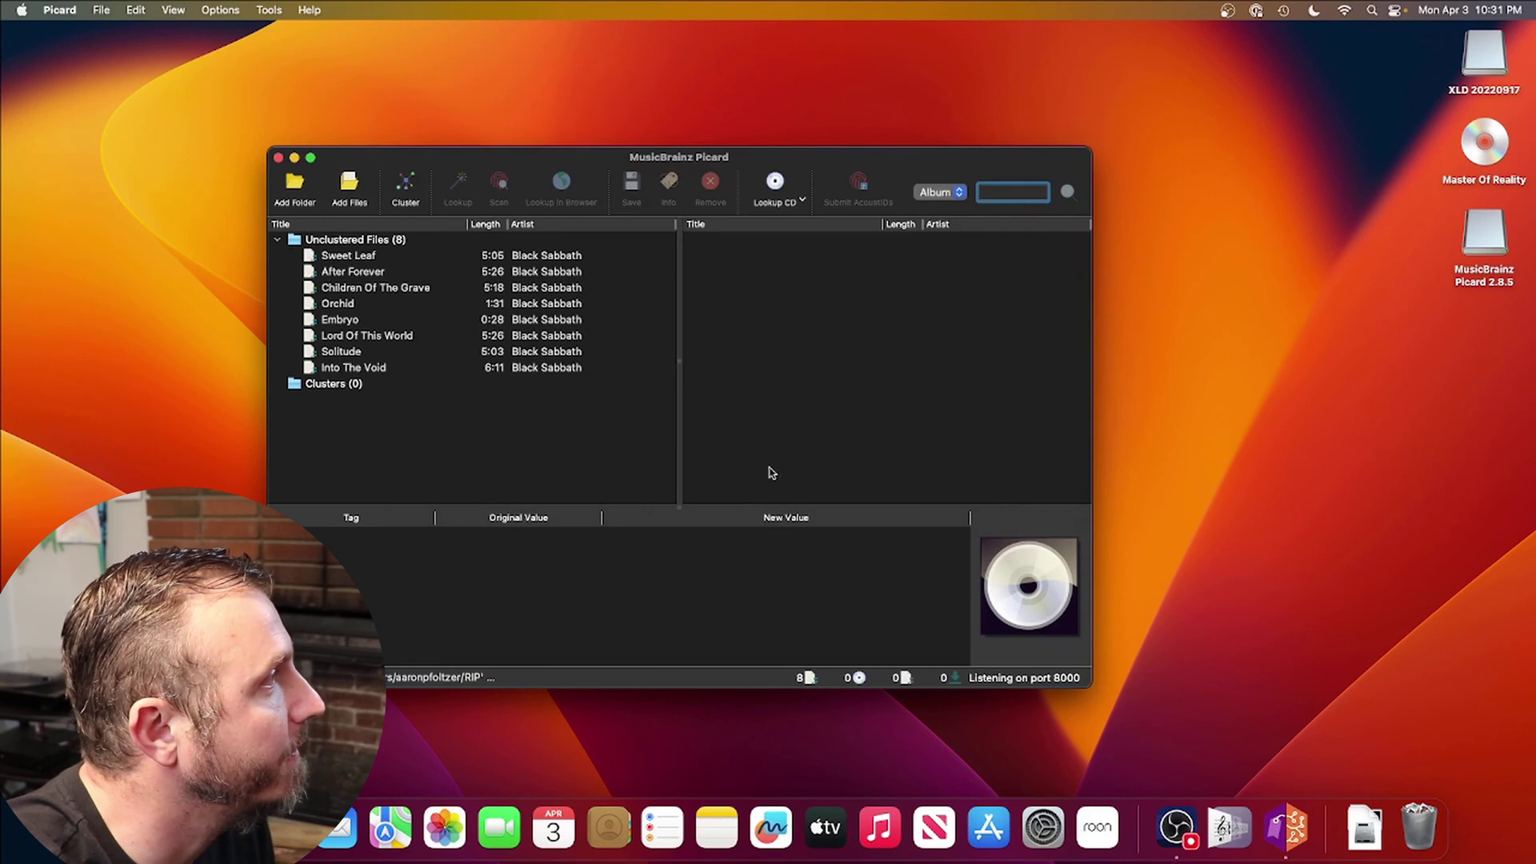
With the Sweet Leaf track selected, turn on moving files when saving in the file naming options
{"action": "left_click", "coordinate": [357, 260]}
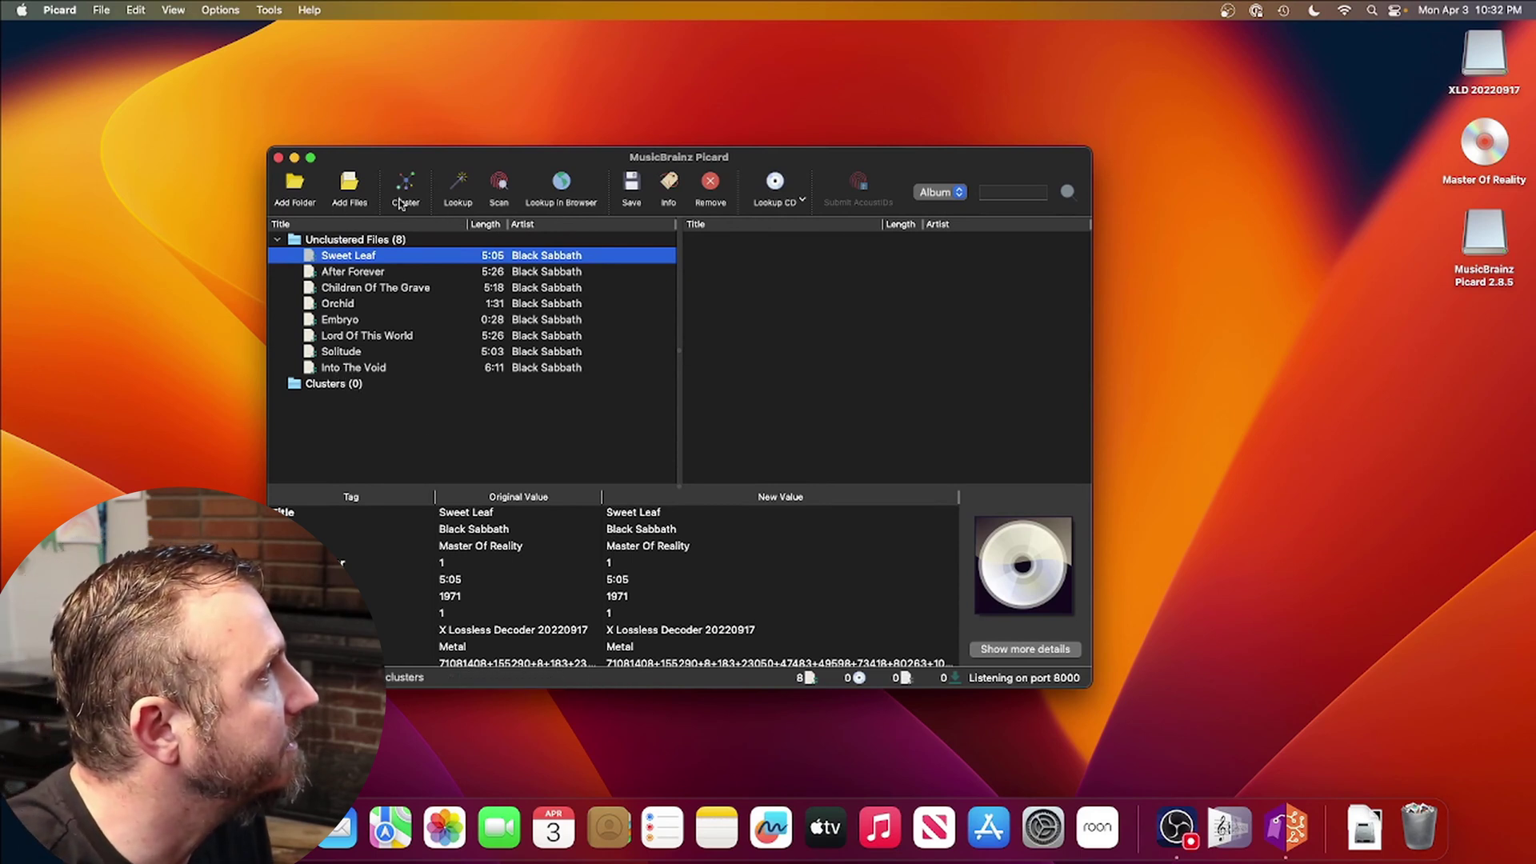
{"action": "left_click", "coordinate": [81, 10]}
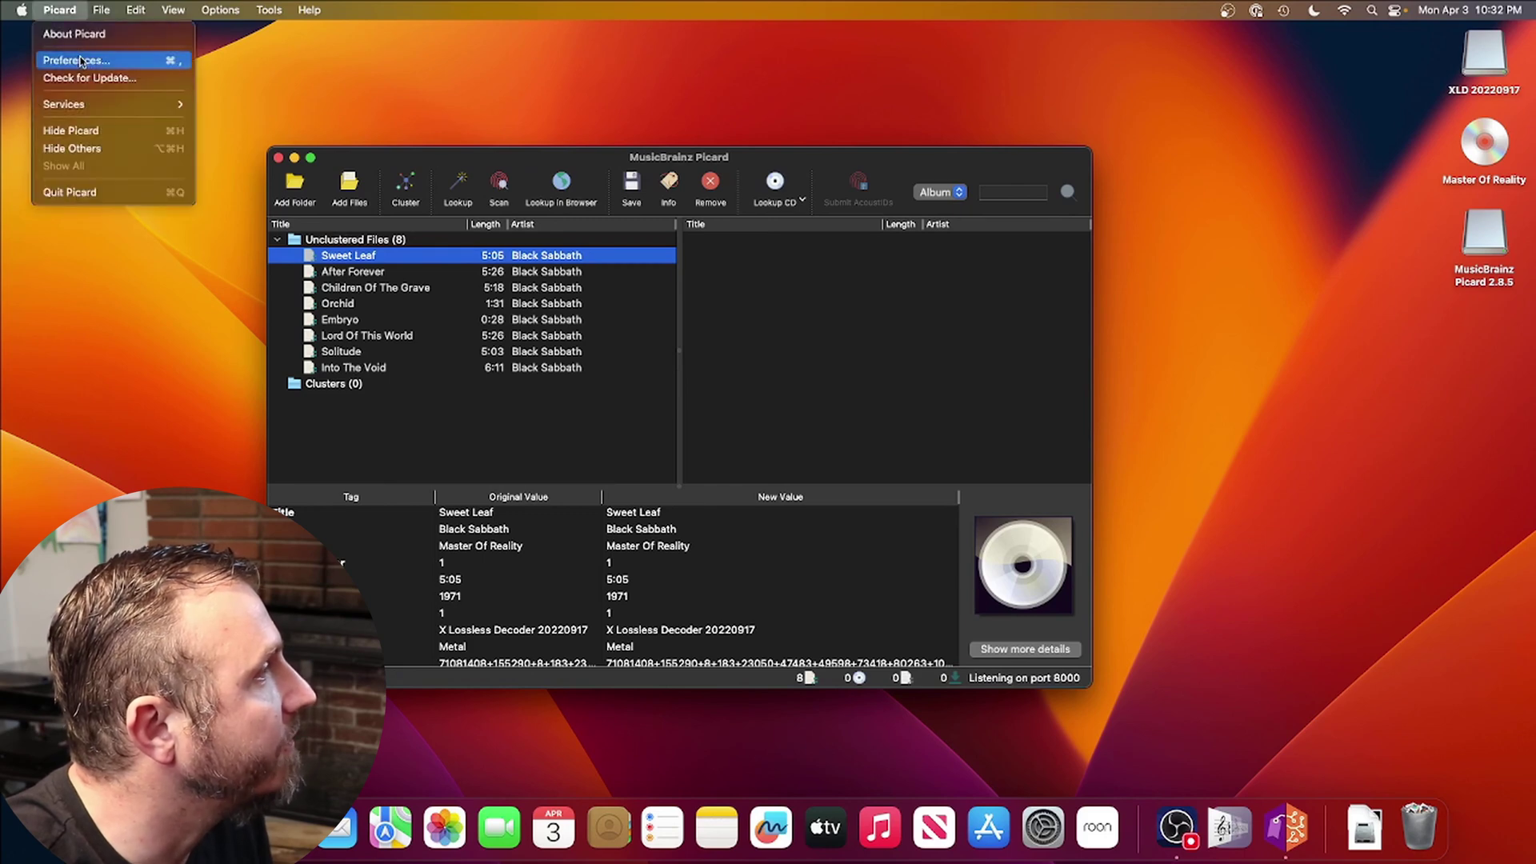
{"action": "left_click", "coordinate": [81, 61]}
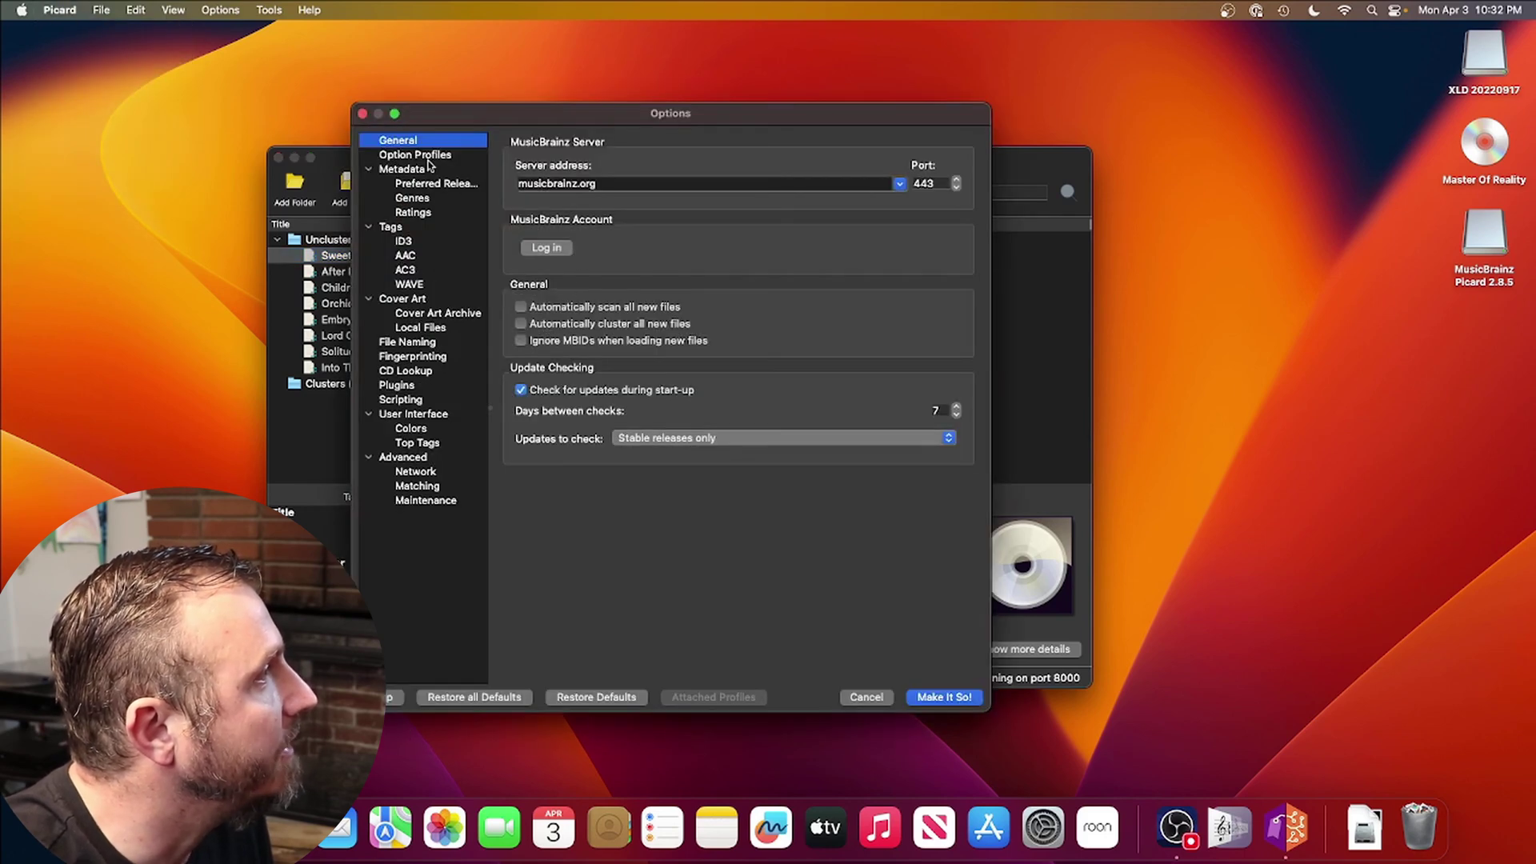
{"action": "left_click", "coordinate": [418, 342]}
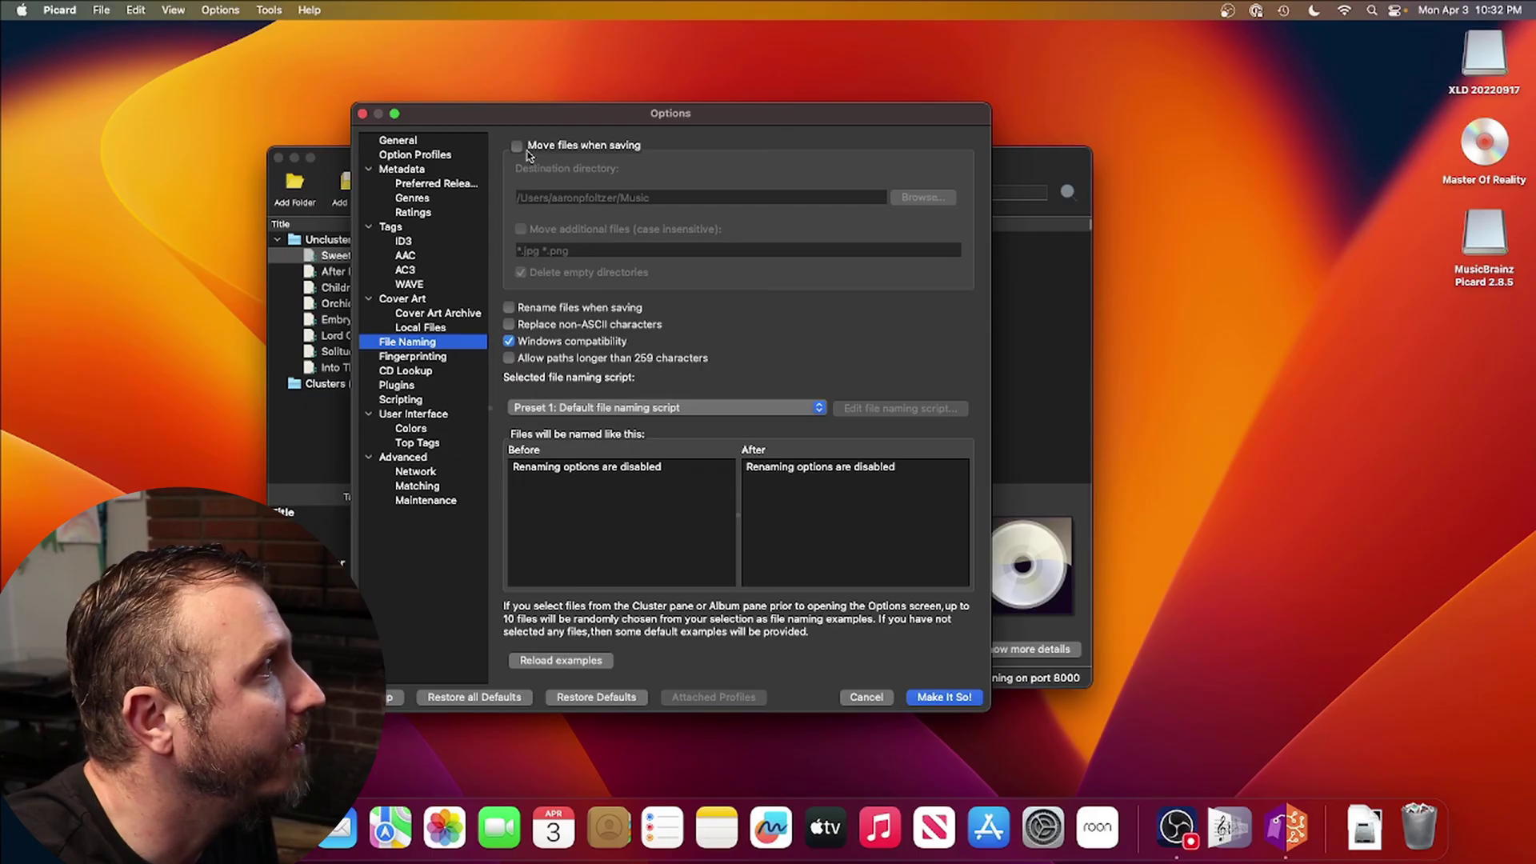
{"action": "left_click", "coordinate": [517, 147]}
{"action": "left_click", "coordinate": [648, 198]}
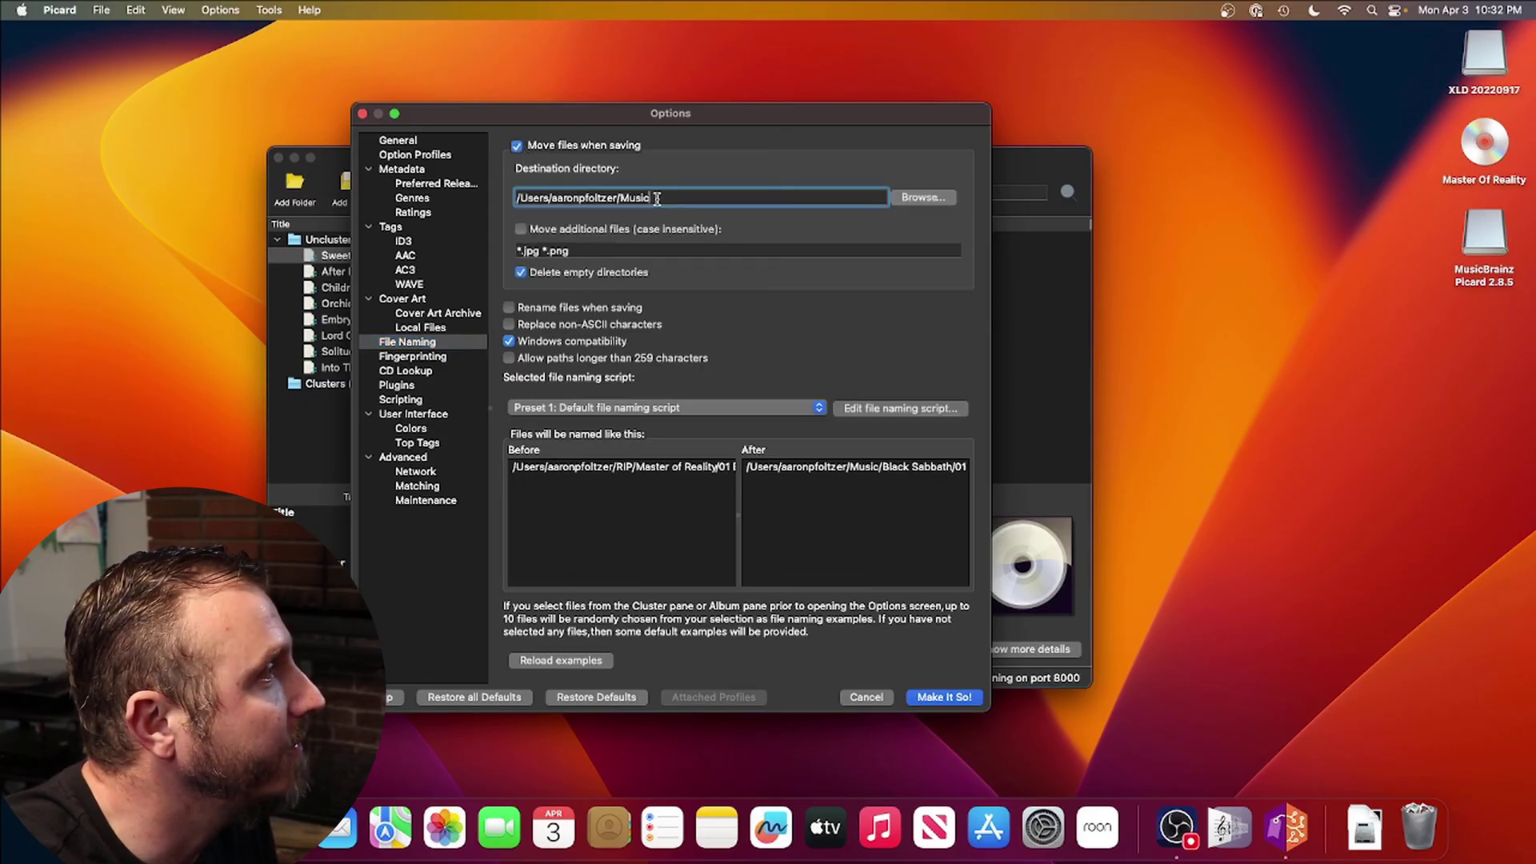
Browse for the destination directory and create a new folder named MusicLibrary inside Music
{"action": "left_click", "coordinate": [910, 200]}
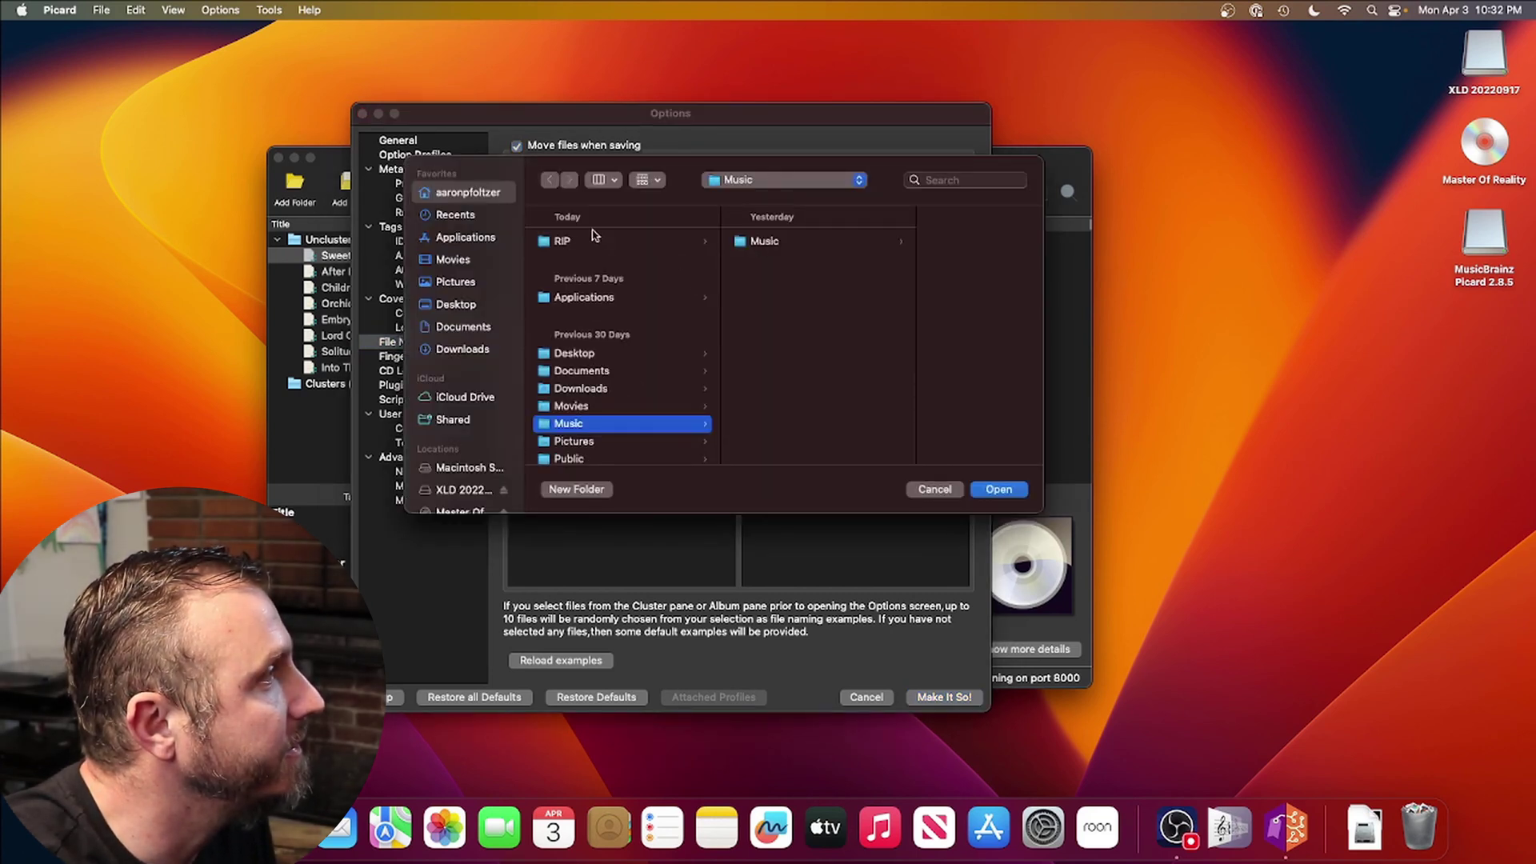
{"action": "left_click", "coordinate": [576, 489]}
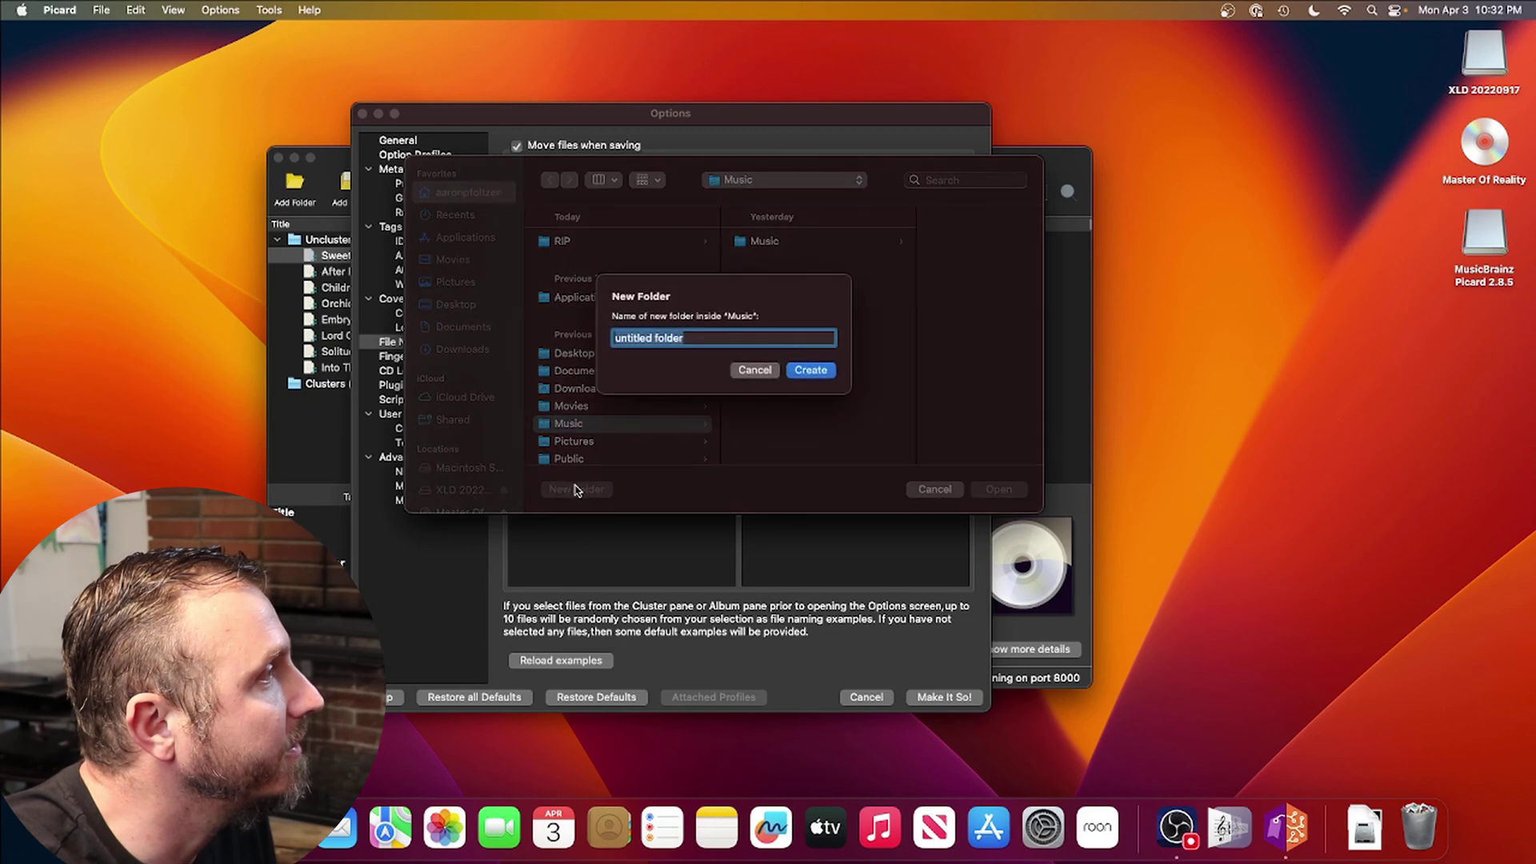
{"action": "type", "text": "MusicLibrary"}
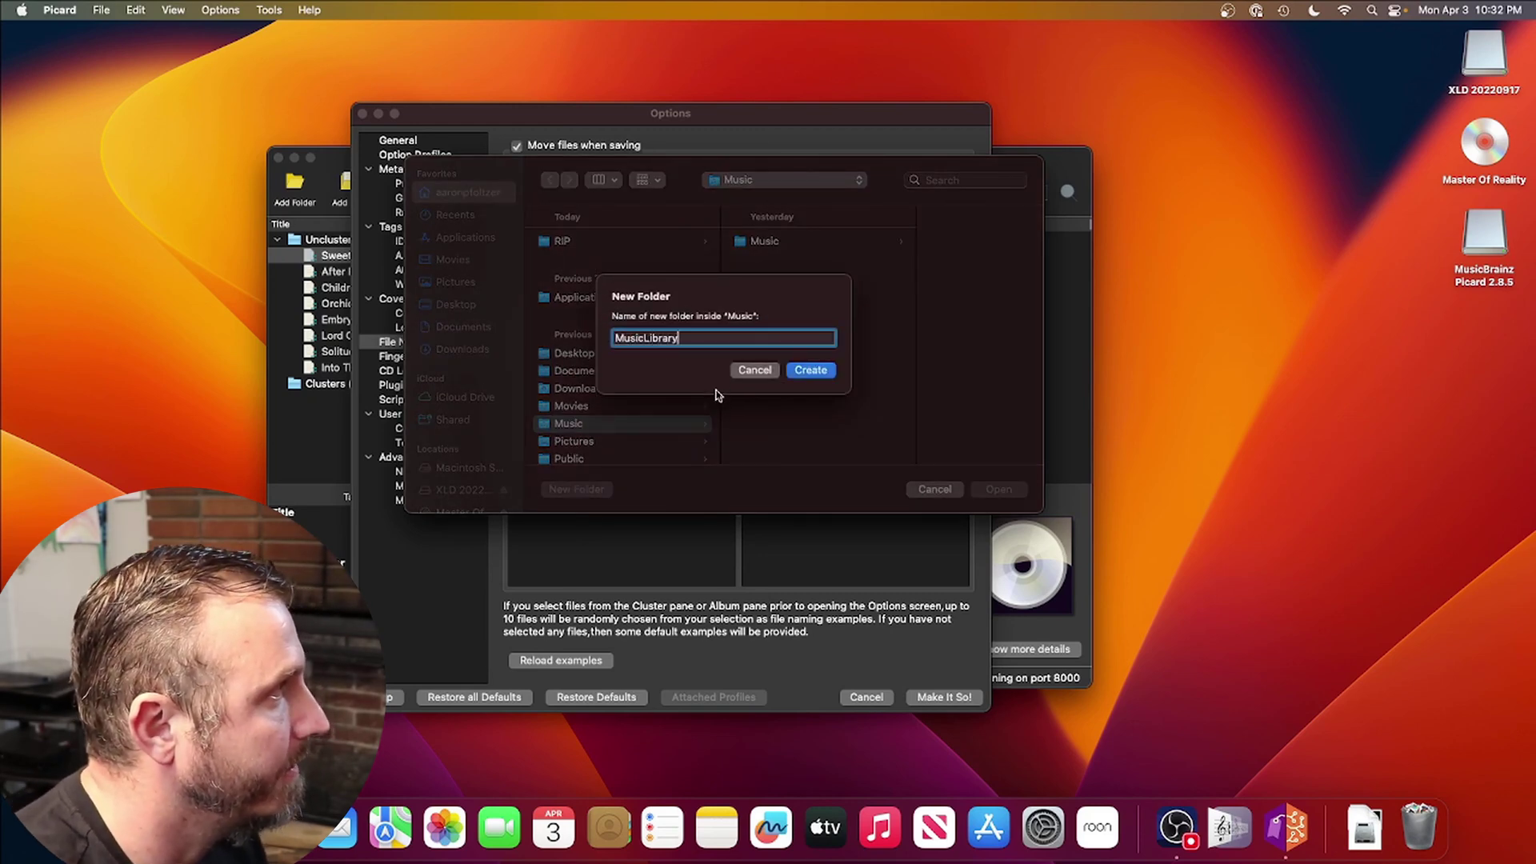
{"action": "key", "text": "Return"}
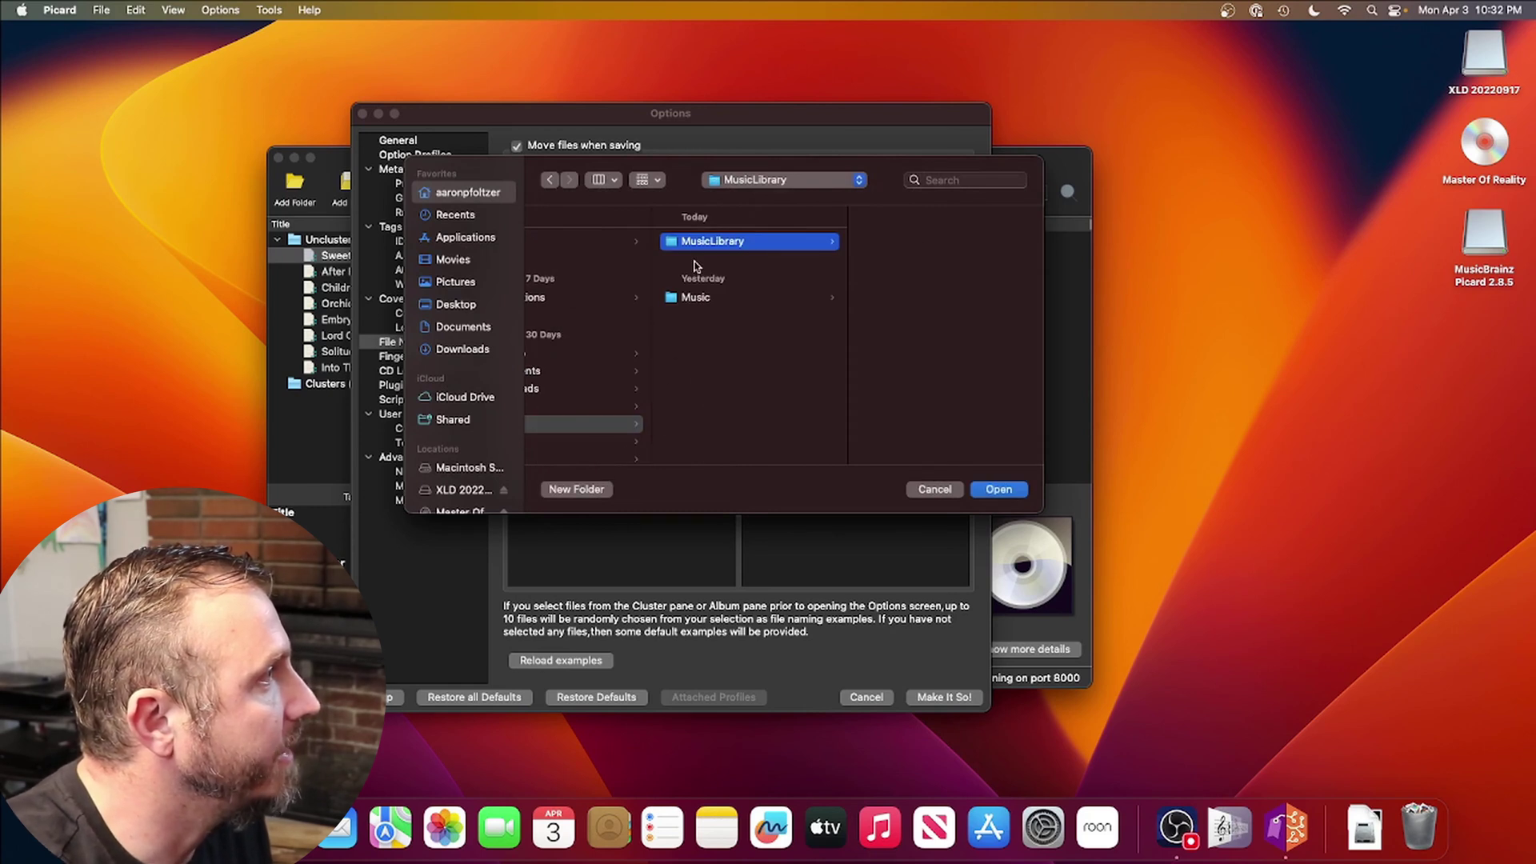
Move MusicLibrary into the home folder, choose it as the destination directory and apply the options
{"action": "left_click", "coordinate": [468, 191]}
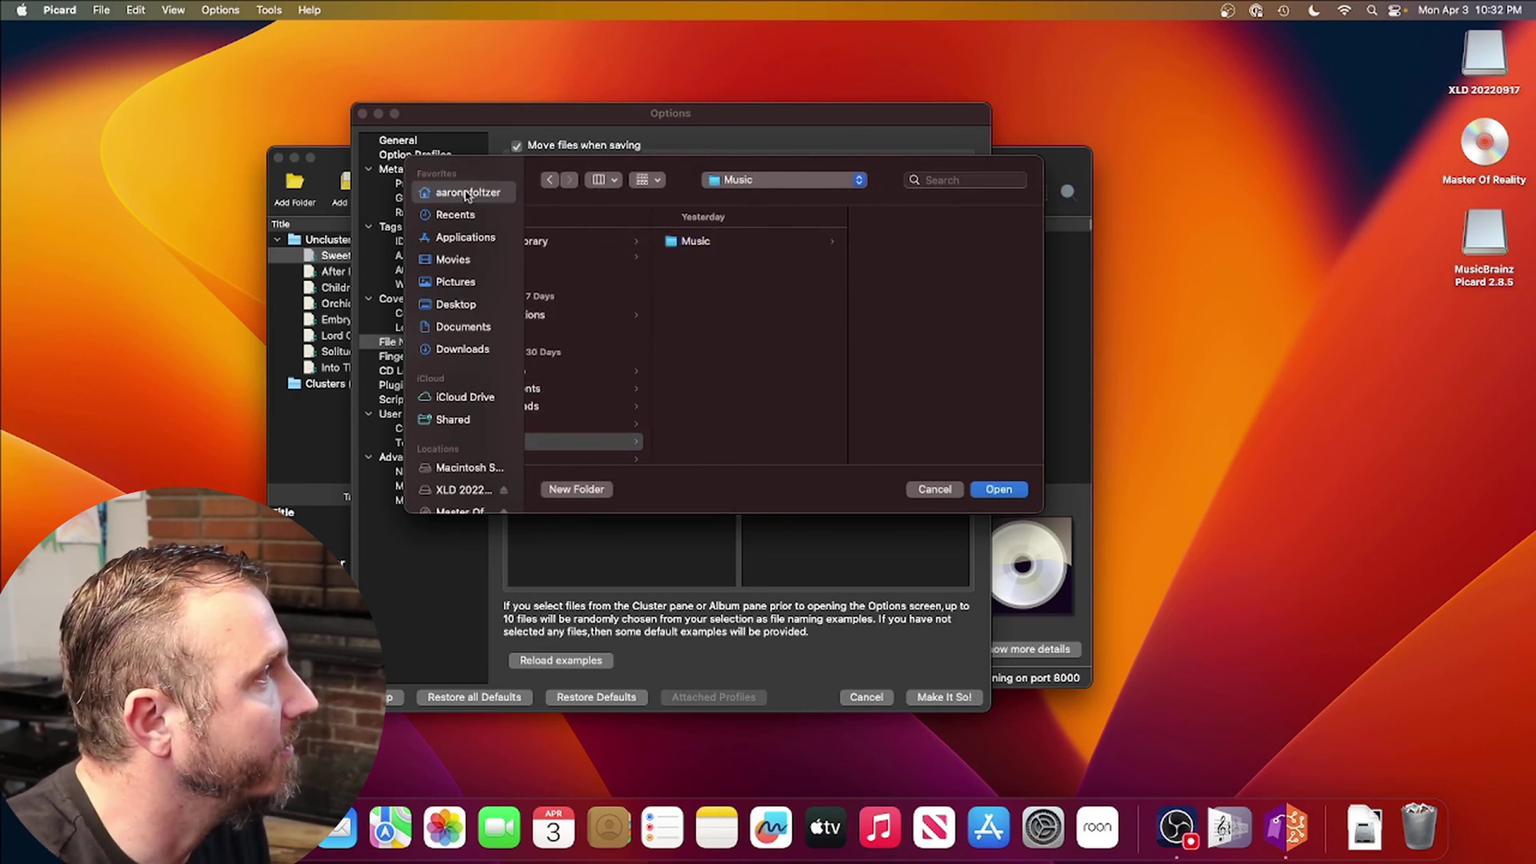
{"action": "left_click", "coordinate": [615, 243]}
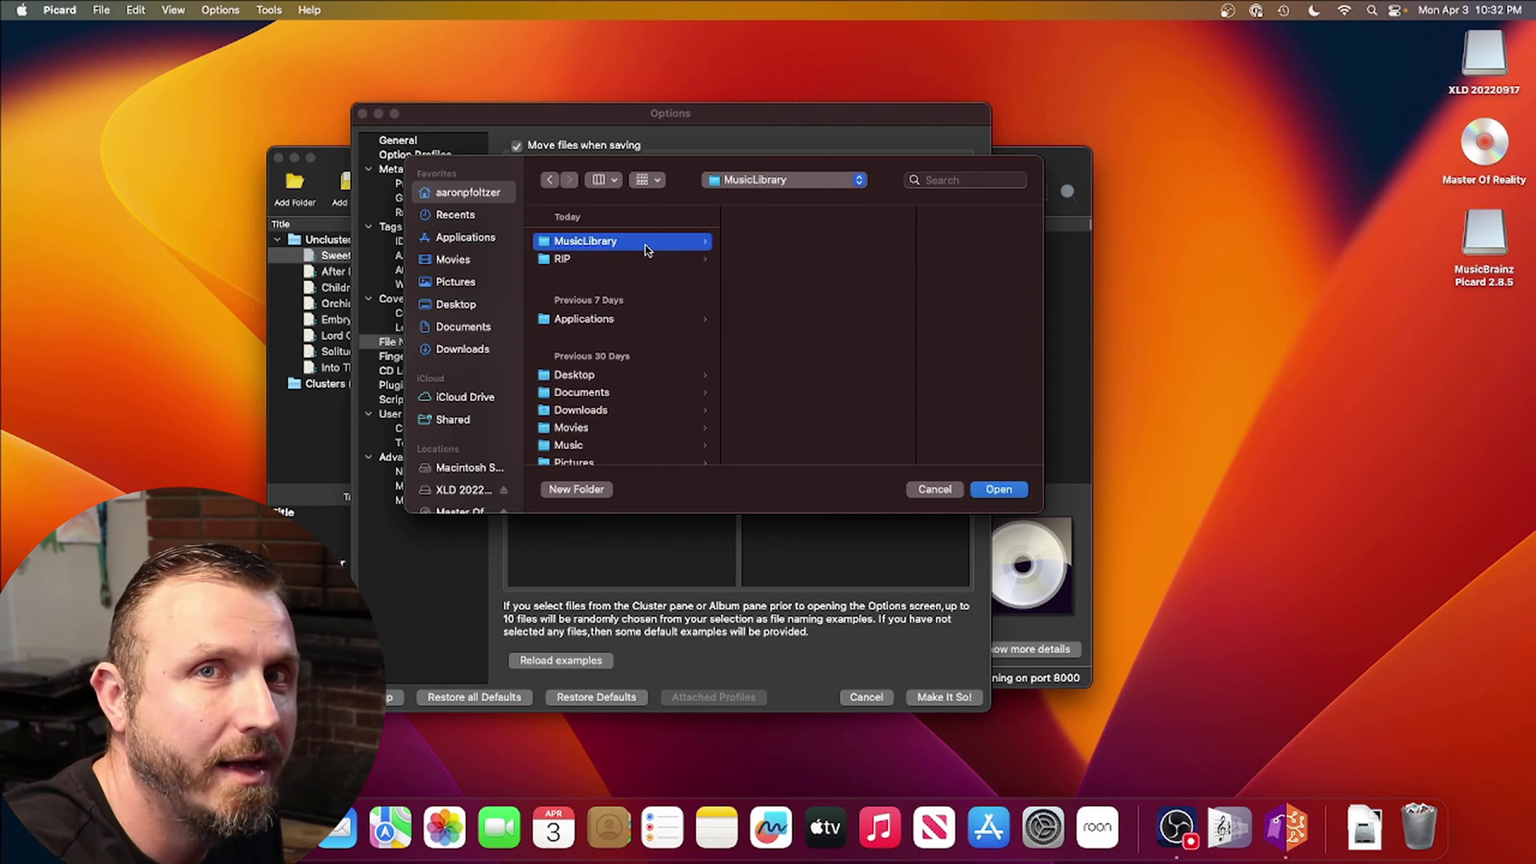
{"action": "left_click", "coordinate": [999, 490]}
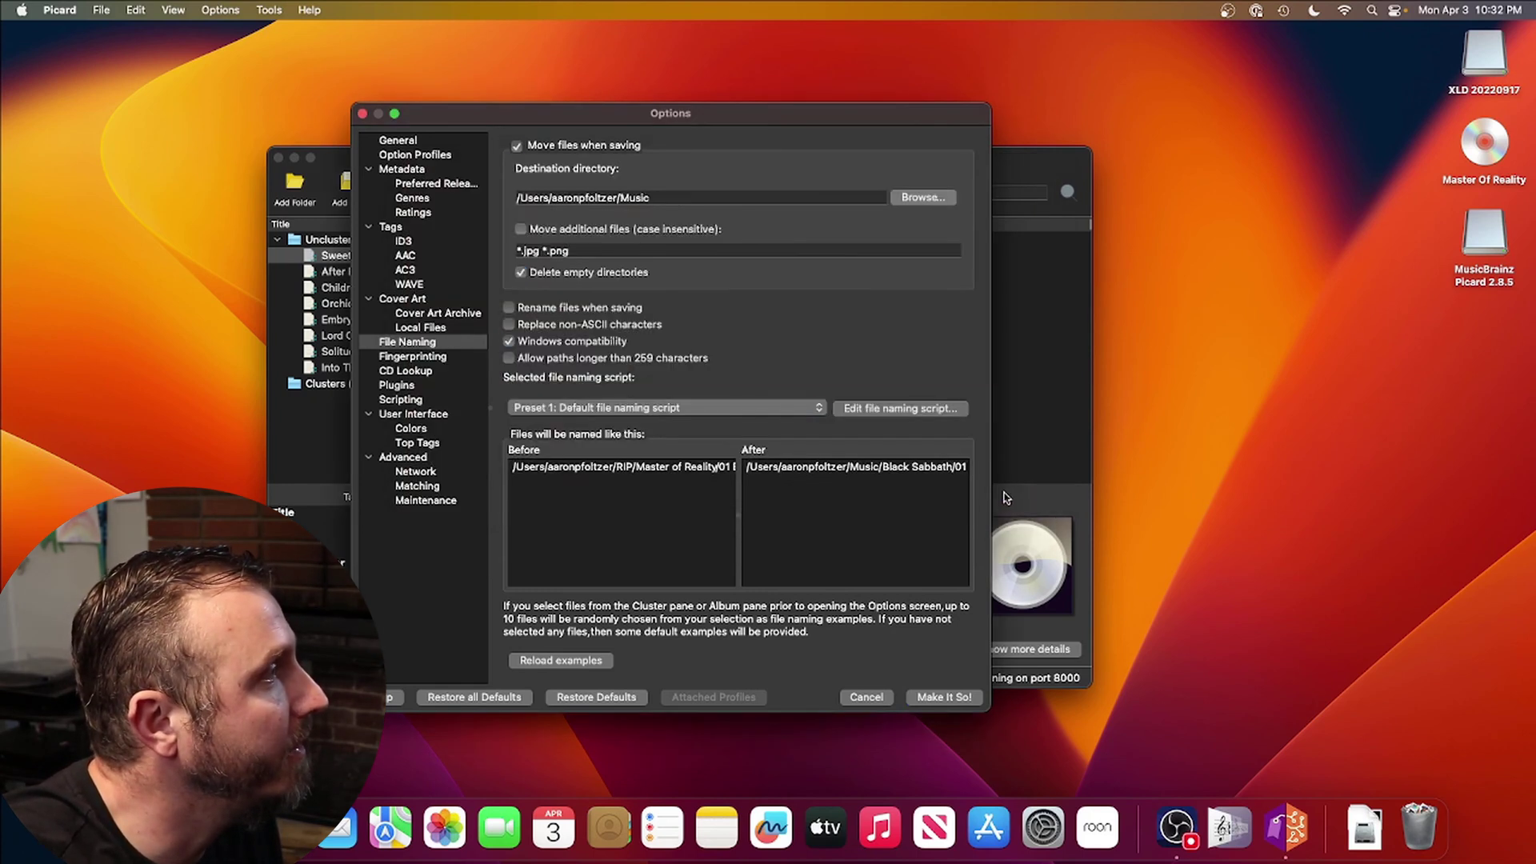
{"action": "left_click", "coordinate": [922, 698]}
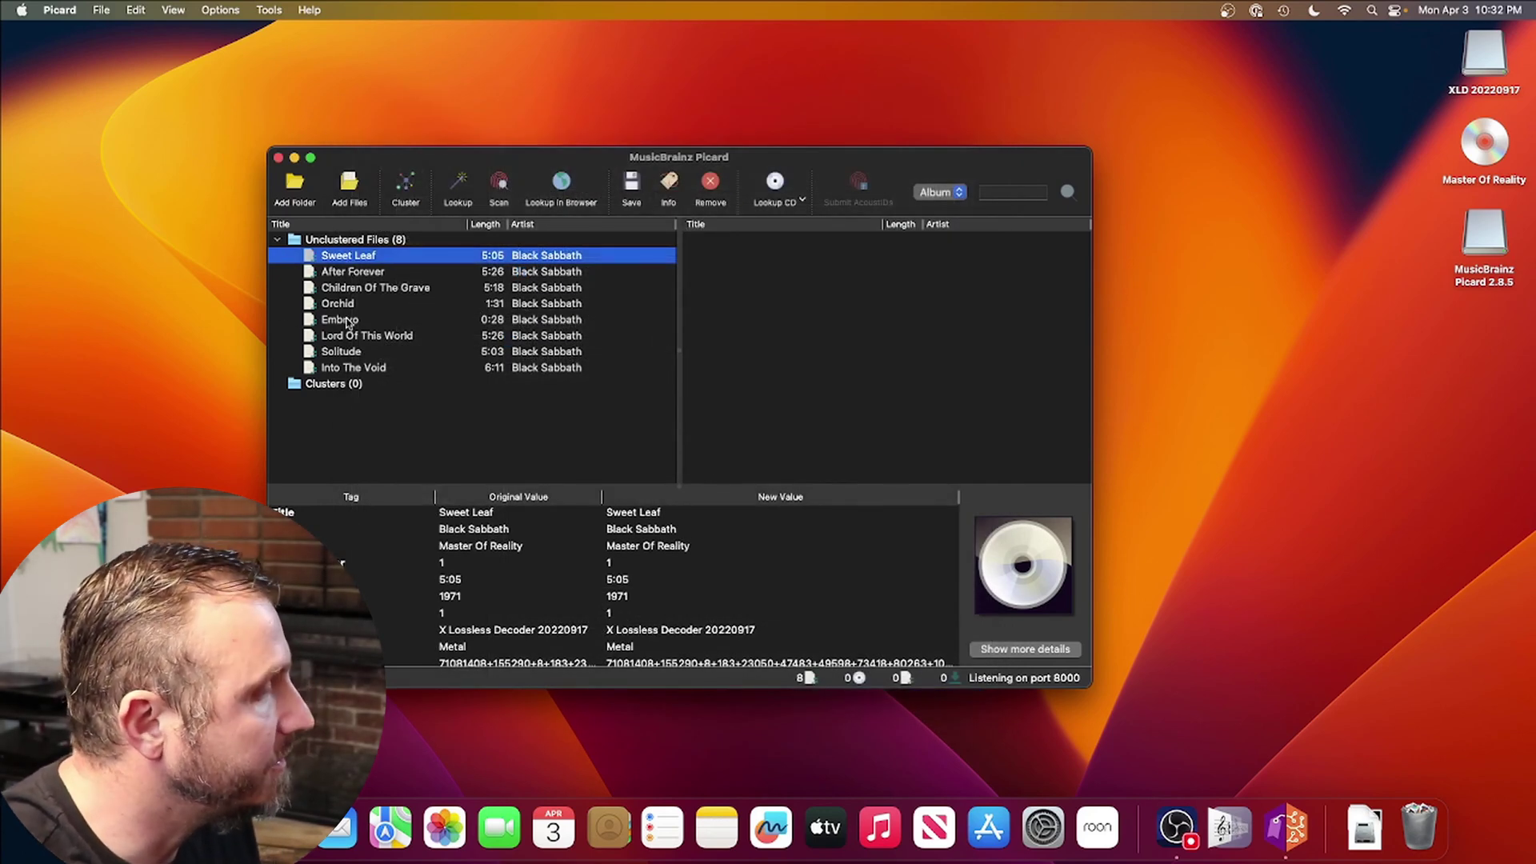
Scan all the unclustered tracks from Sweet Leaf to Into The Void, and expand both matched albums with a wider title column
{"action": "left_click", "coordinate": [345, 370], "text": "shift"}
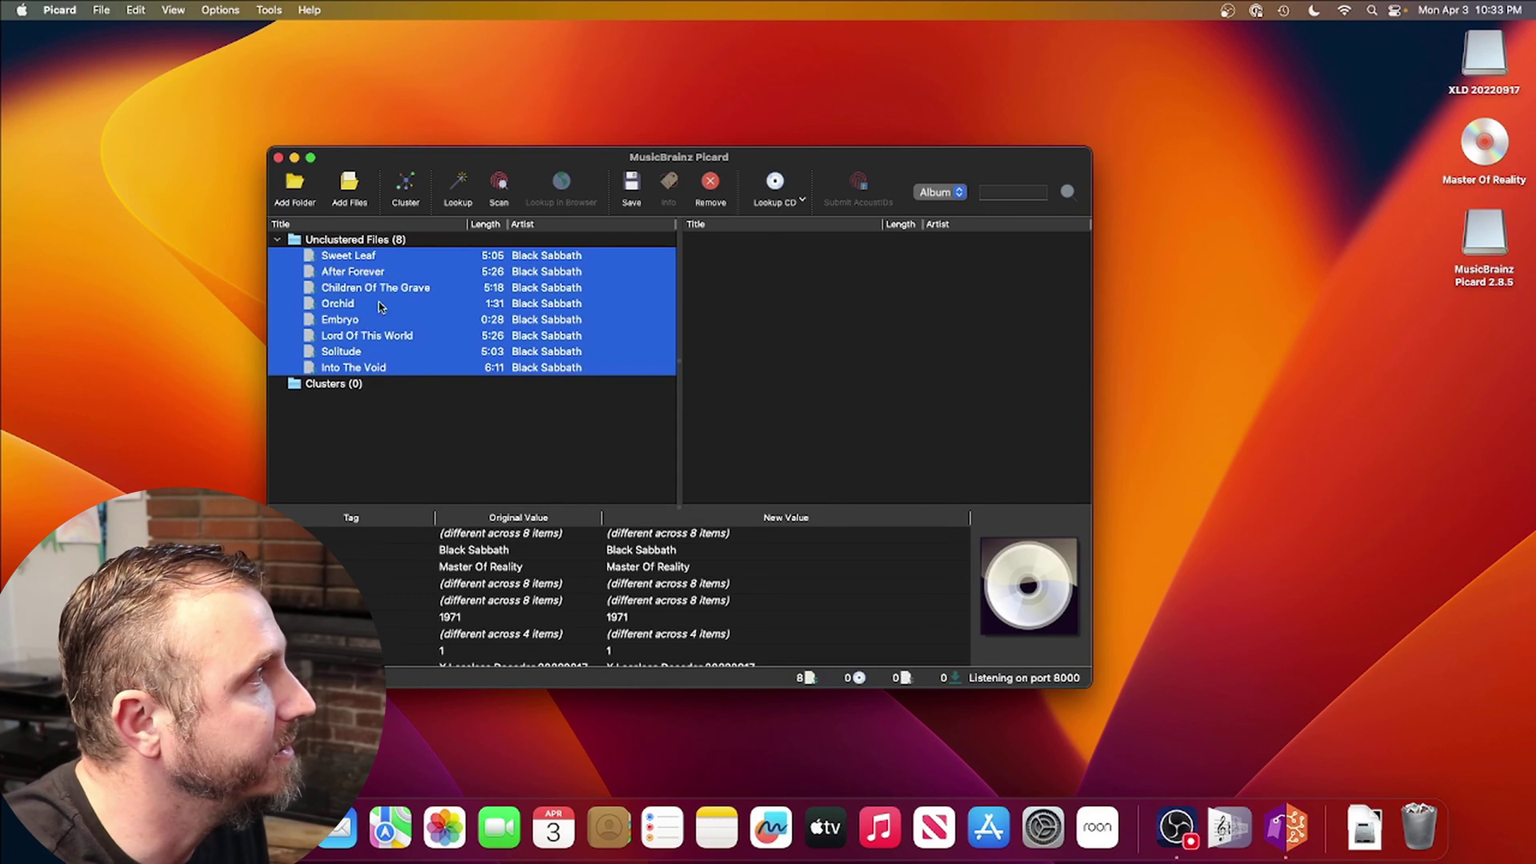
{"action": "left_click", "coordinate": [504, 188]}
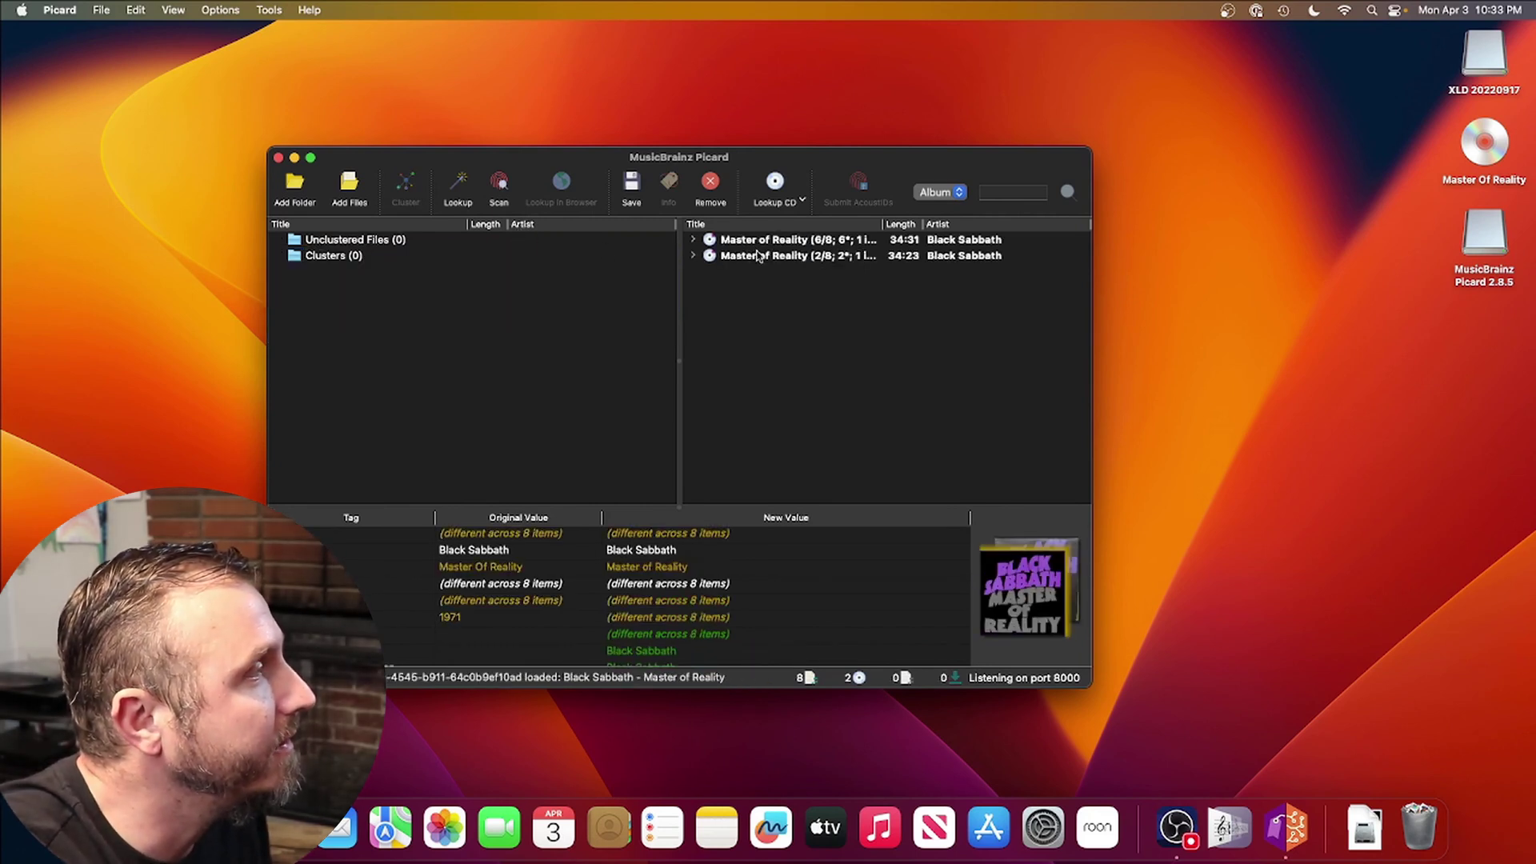
{"action": "left_click", "coordinate": [693, 240]}
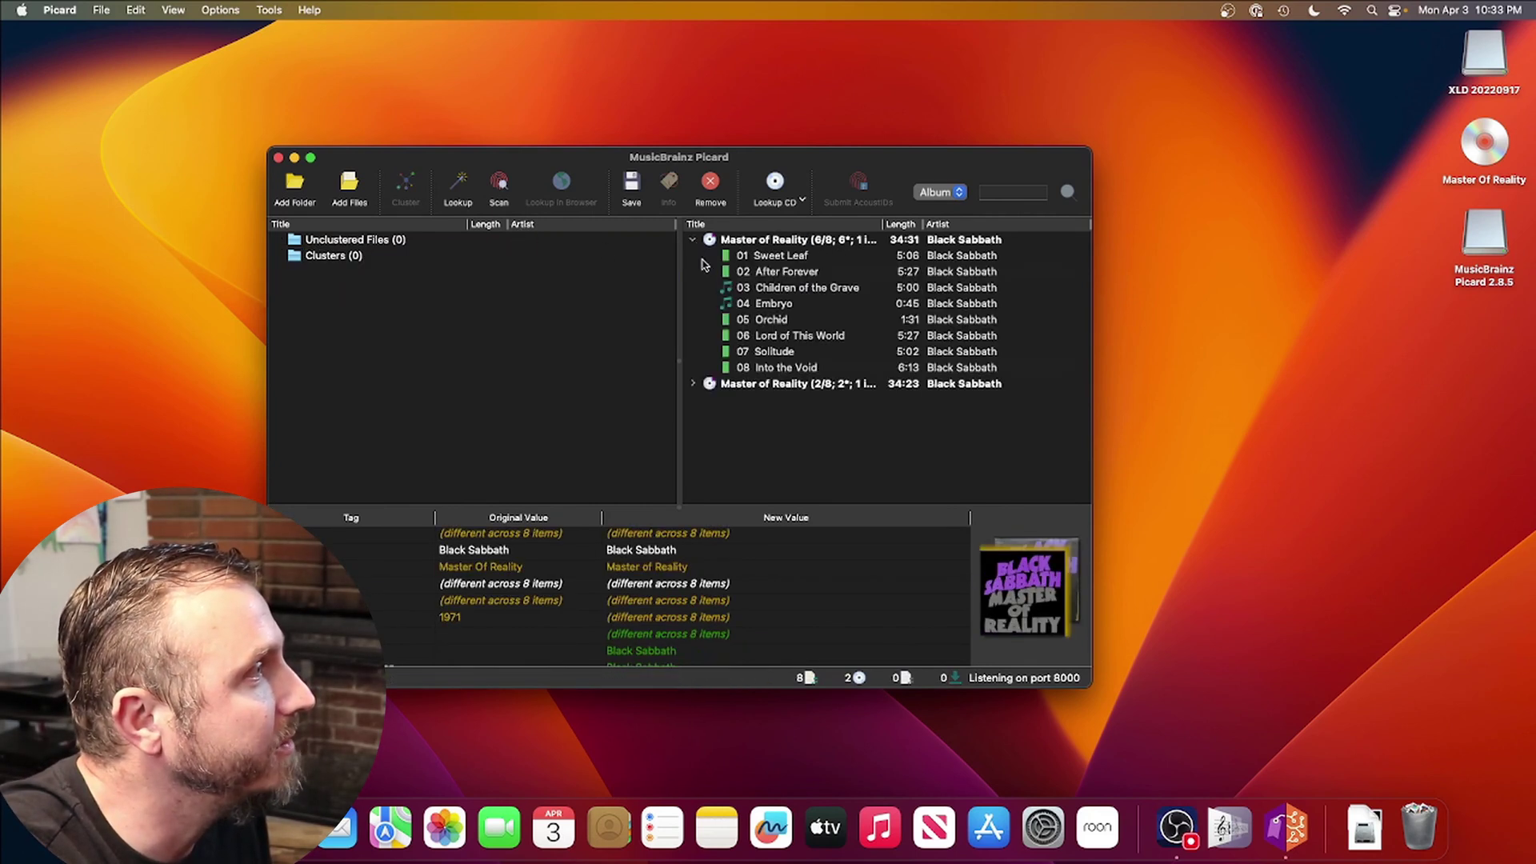
{"action": "left_click", "coordinate": [693, 385]}
{"action": "left_click_drag", "start_coordinate": [883, 224], "coordinate": [962, 221]}
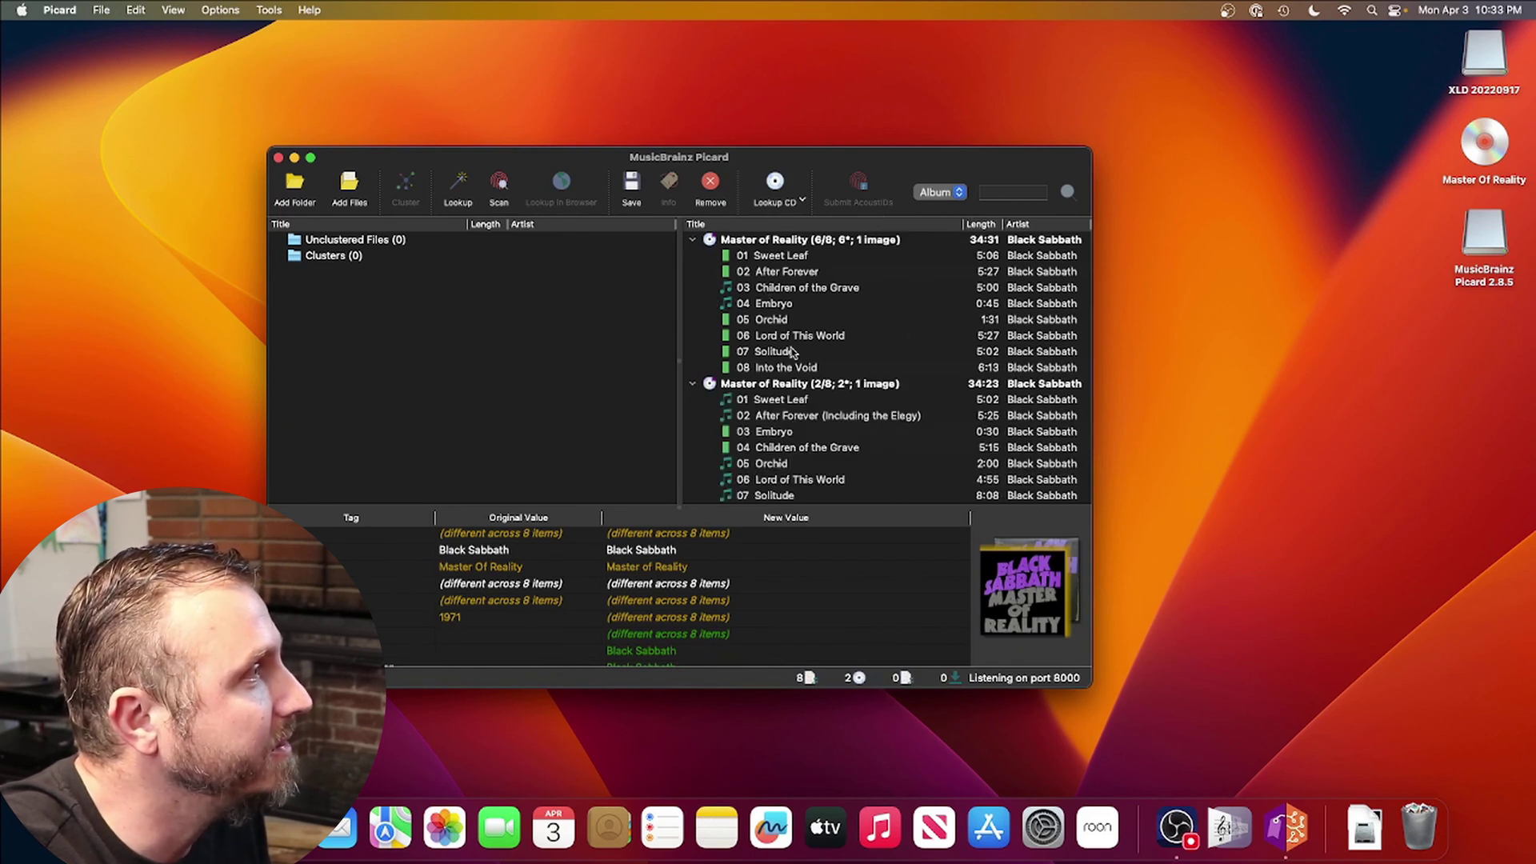
Compare the tags, media format and cover art of the two Master of Reality matches
{"action": "left_click", "coordinate": [832, 385]}
{"action": "left_click", "coordinate": [798, 241]}
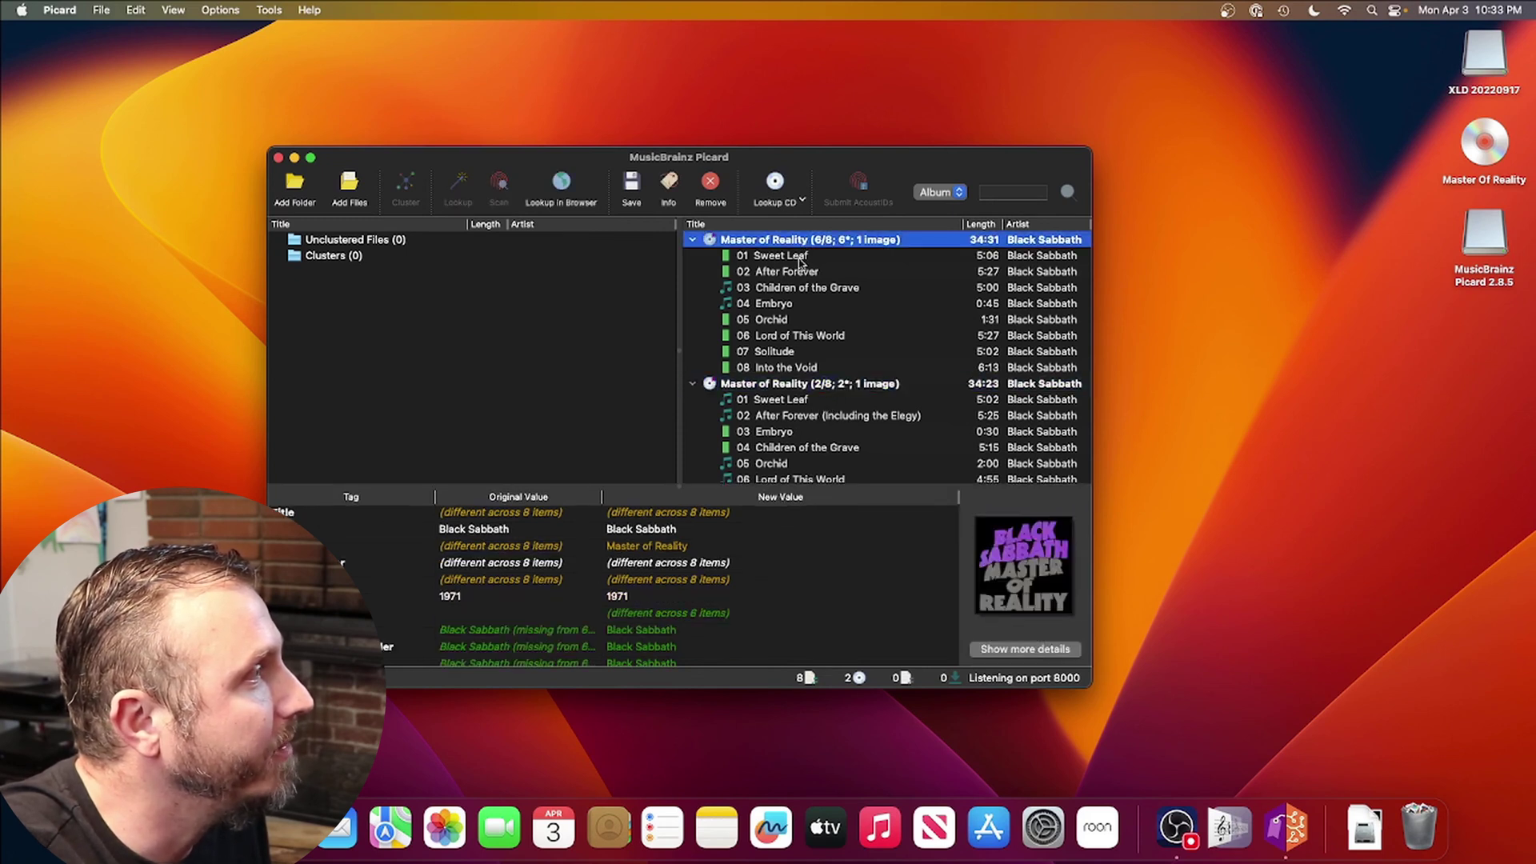
{"action": "left_click", "coordinate": [776, 387]}
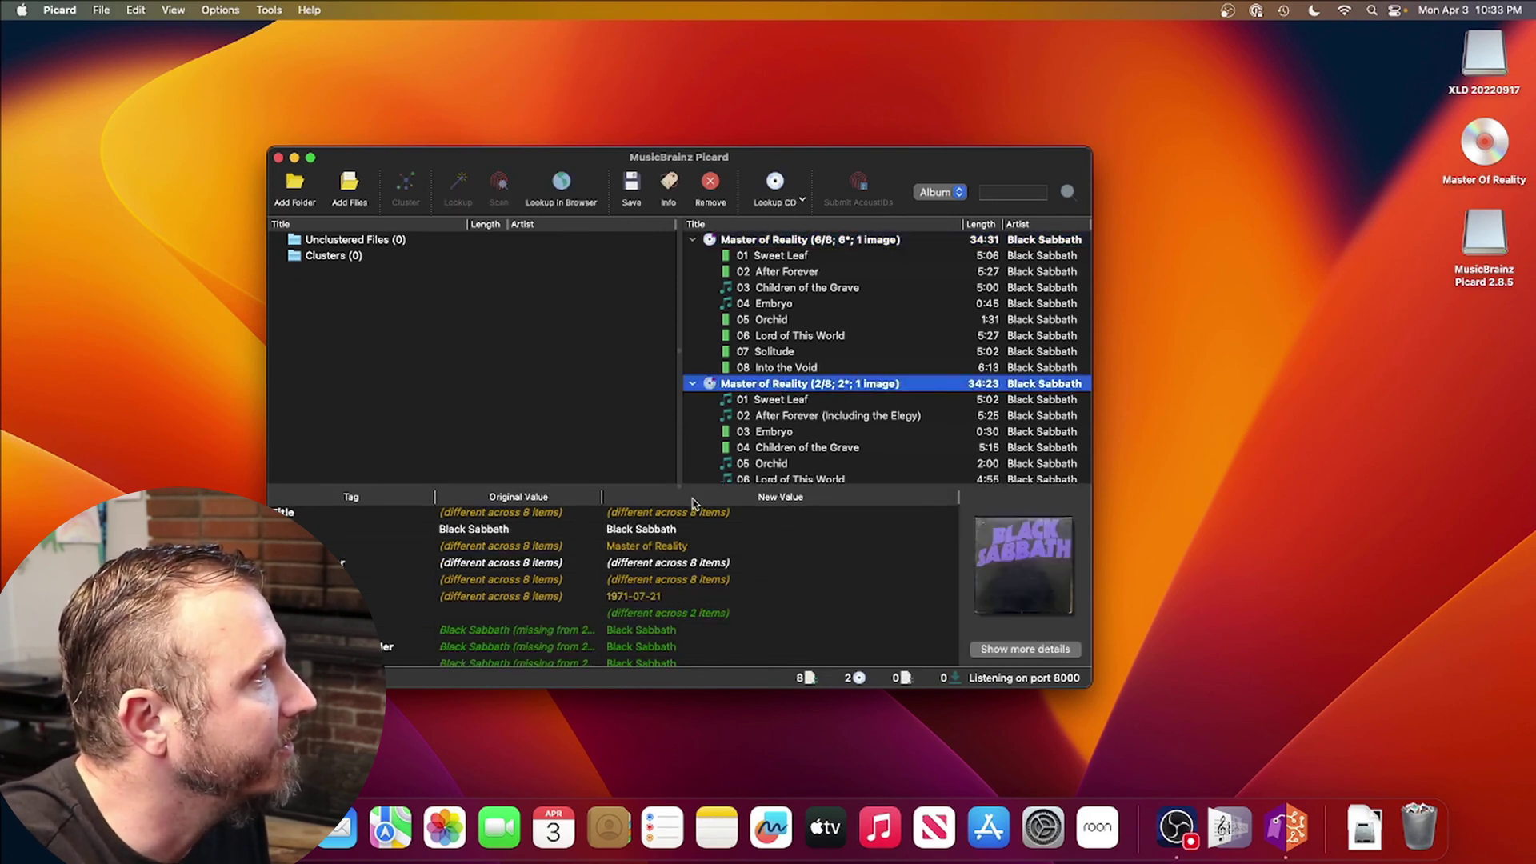
{"action": "left_click", "coordinate": [685, 480]}
{"action": "left_click", "coordinate": [750, 381]}
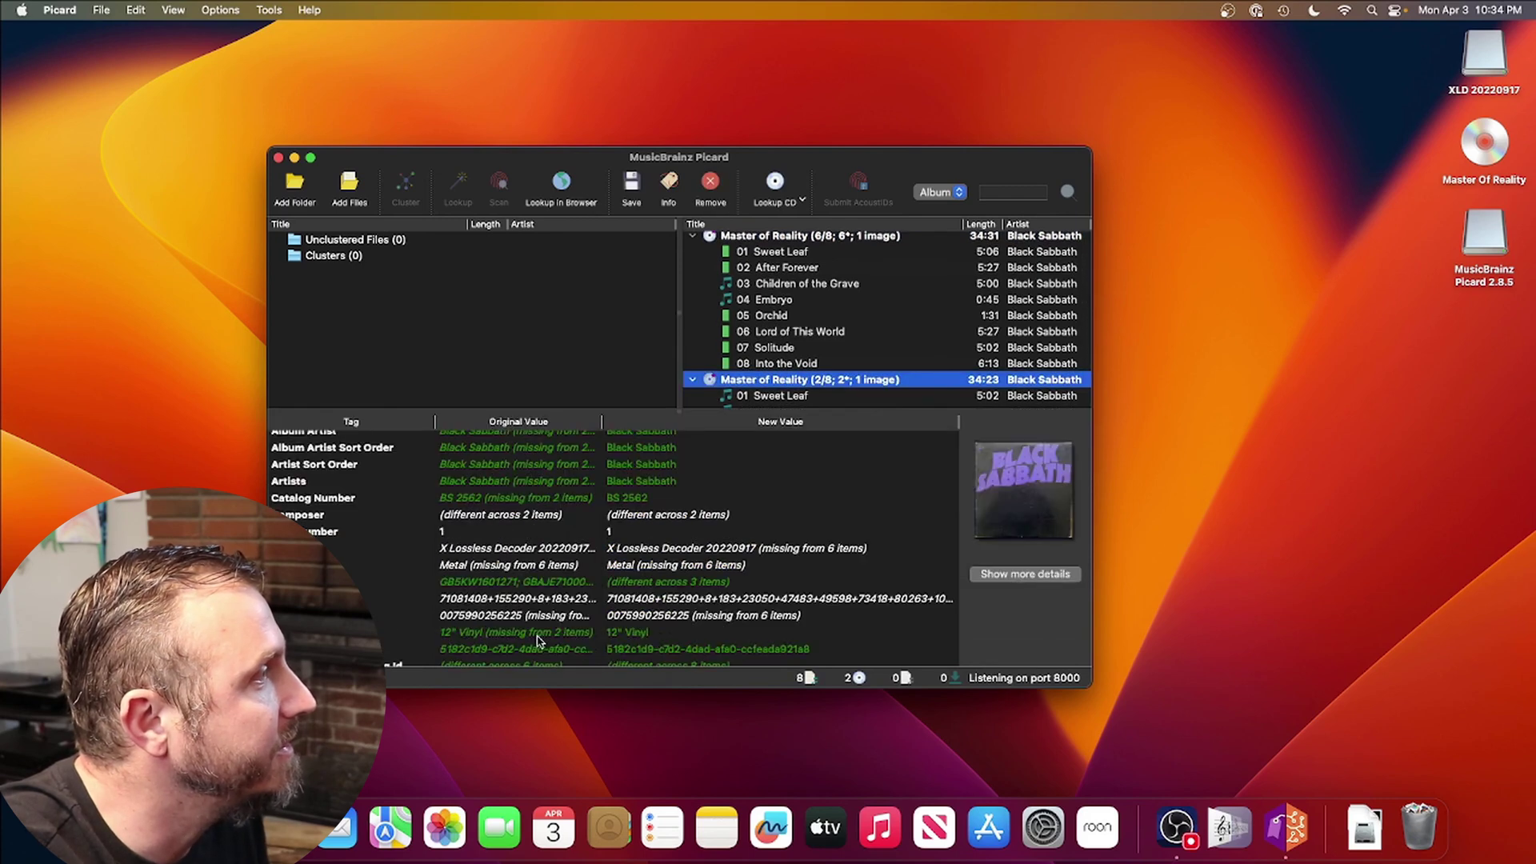
{"action": "left_click", "coordinate": [550, 634]}
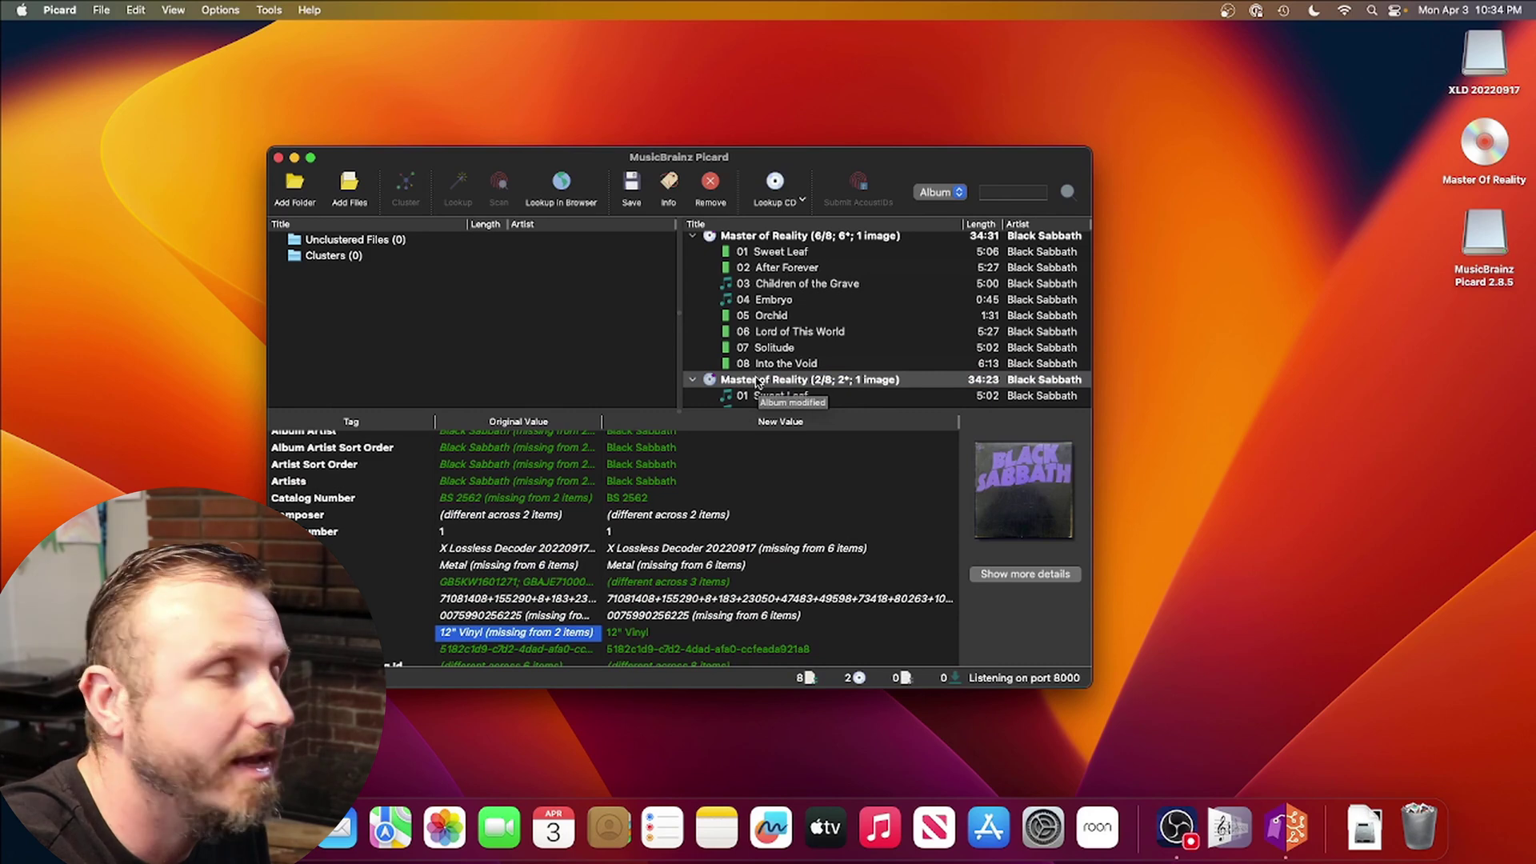
{"action": "left_click", "coordinate": [771, 242]}
Maximize the window and move the Embryo and Children of the Grave files to their matching tracks in the first Master of Reality album
{"action": "key", "text": "ctrl+alt+Return"}
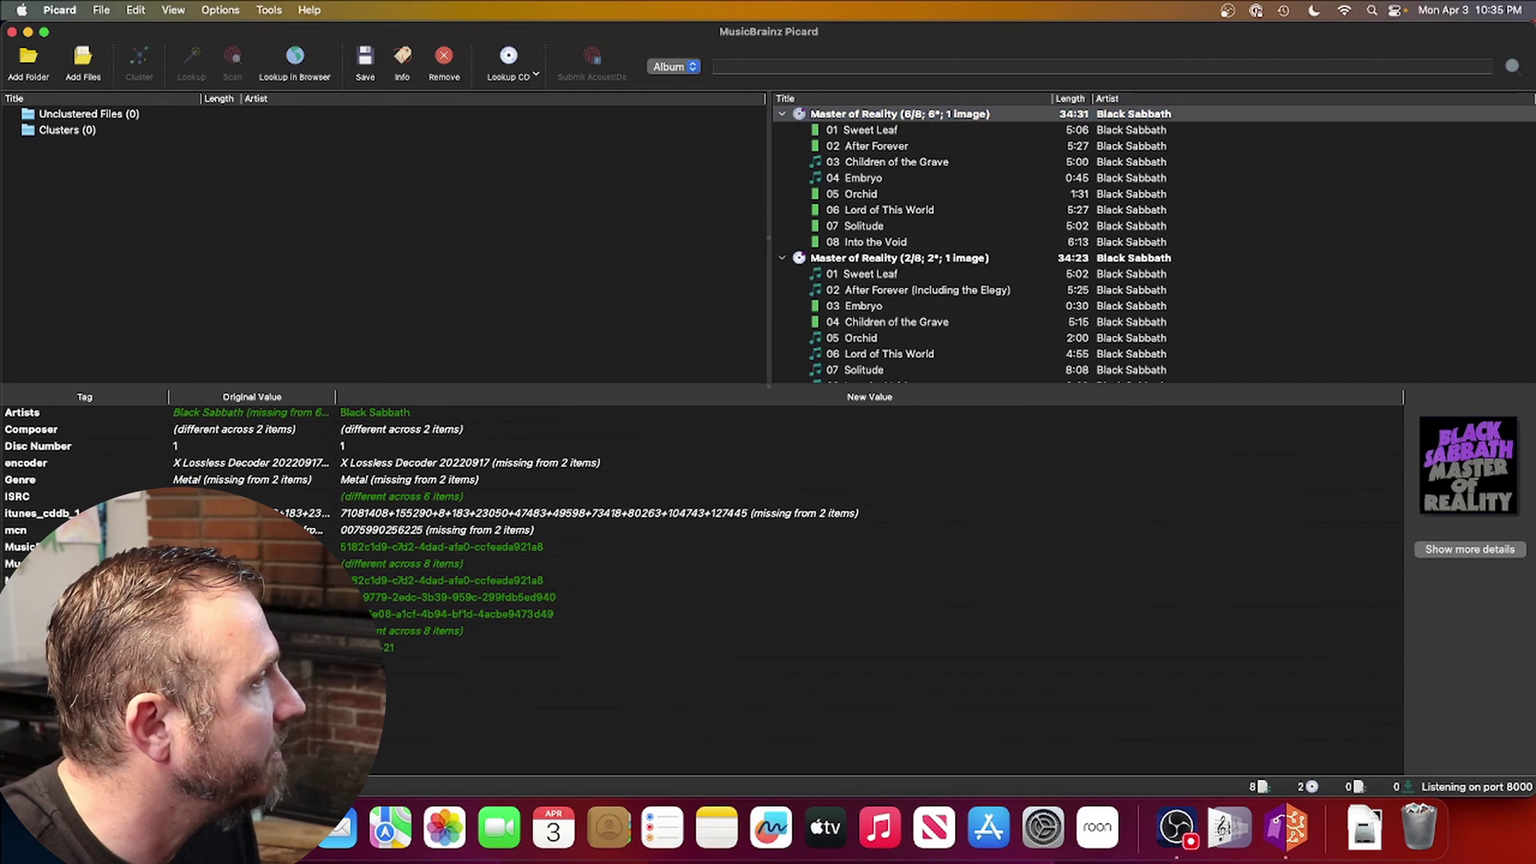
{"action": "left_click", "coordinate": [850, 310]}
{"action": "left_click_drag", "start_coordinate": [872, 310], "coordinate": [868, 183]}
{"action": "left_click", "coordinate": [868, 323]}
{"action": "left_click_drag", "start_coordinate": [870, 325], "coordinate": [868, 164]}
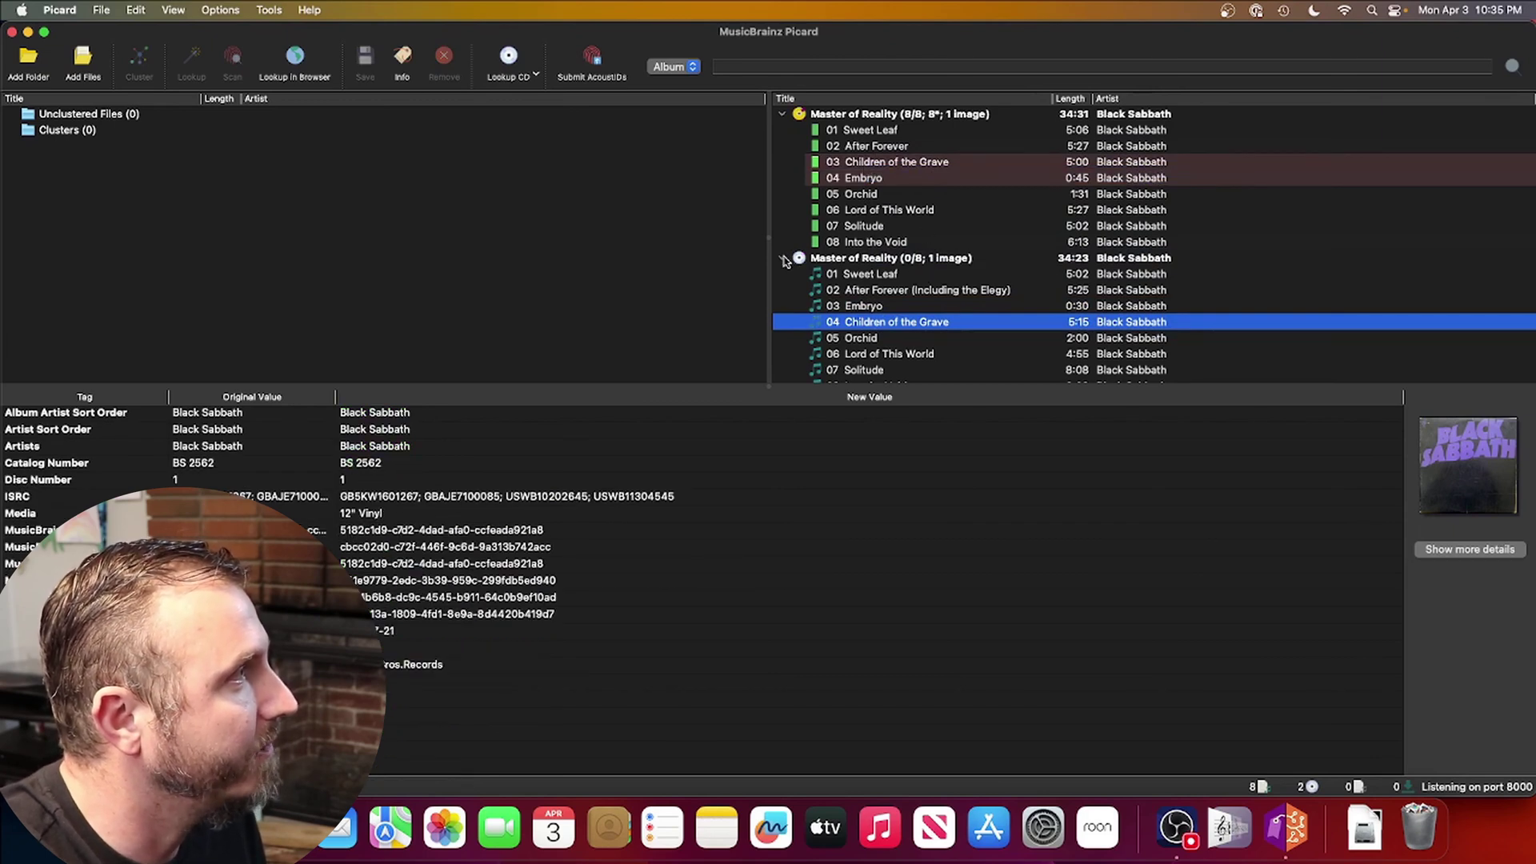
Save the first Master of Reality album with its new tags and review the saved tag values
{"action": "left_click", "coordinate": [783, 259]}
{"action": "left_click", "coordinate": [784, 260]}
{"action": "left_click", "coordinate": [799, 118]}
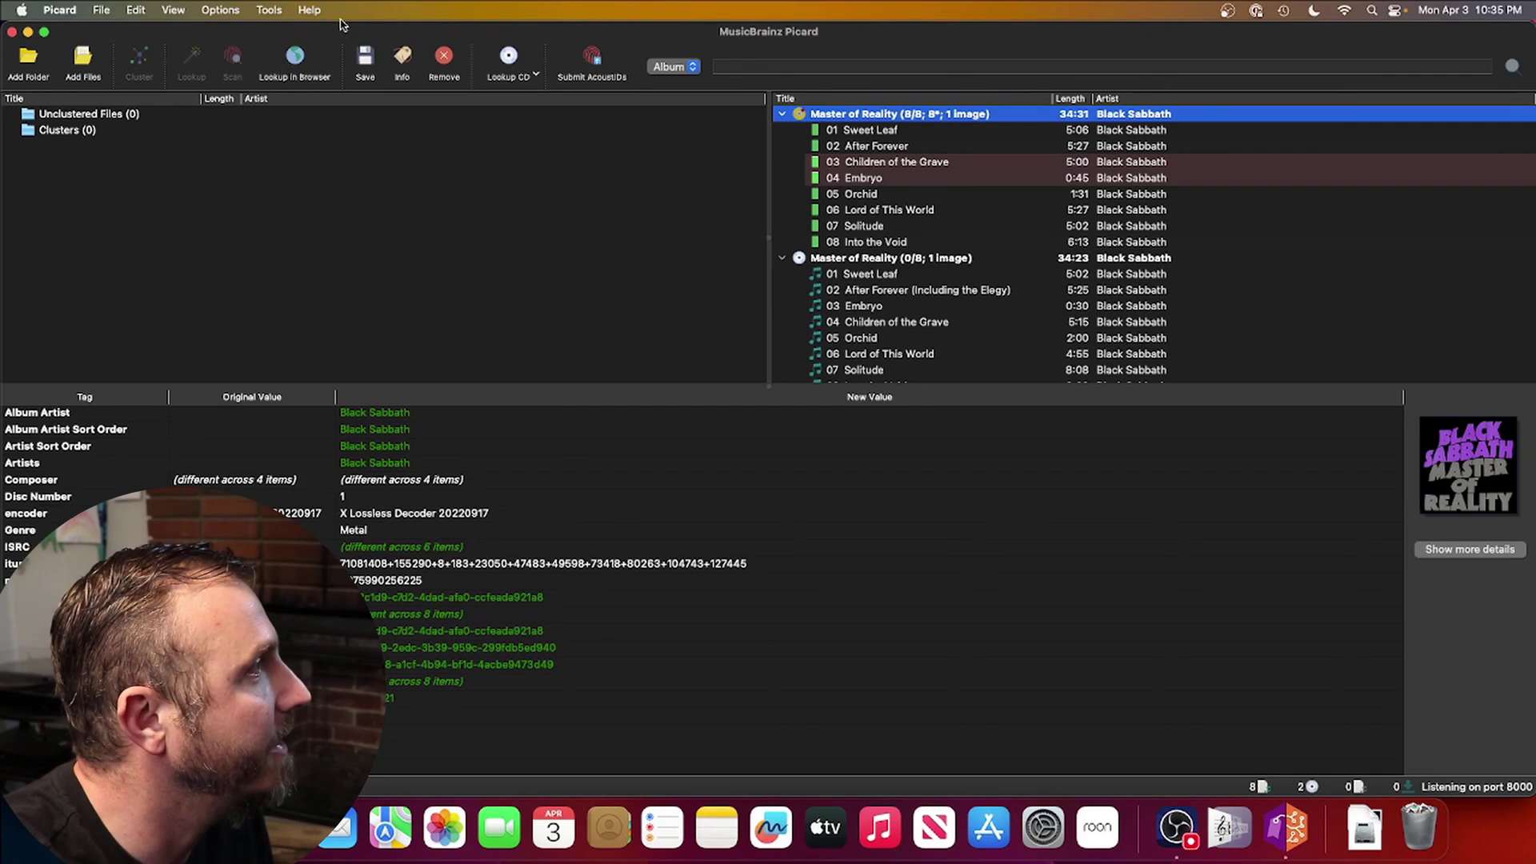
{"action": "left_click", "coordinate": [367, 62]}
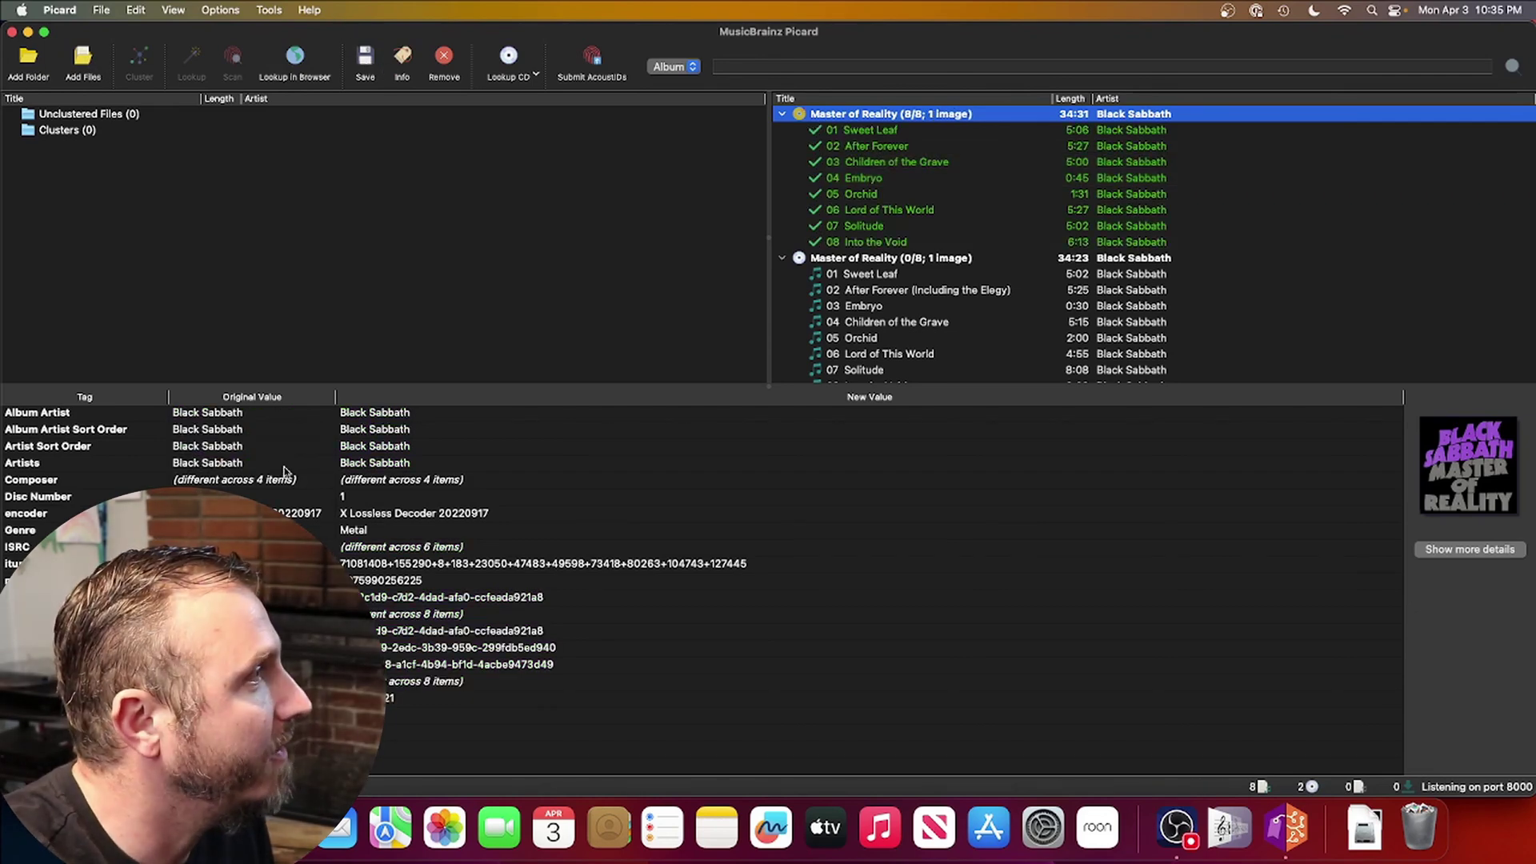
{"action": "scroll", "coordinate": [466, 729], "scroll_direction": "down", "scroll_amount": 3}
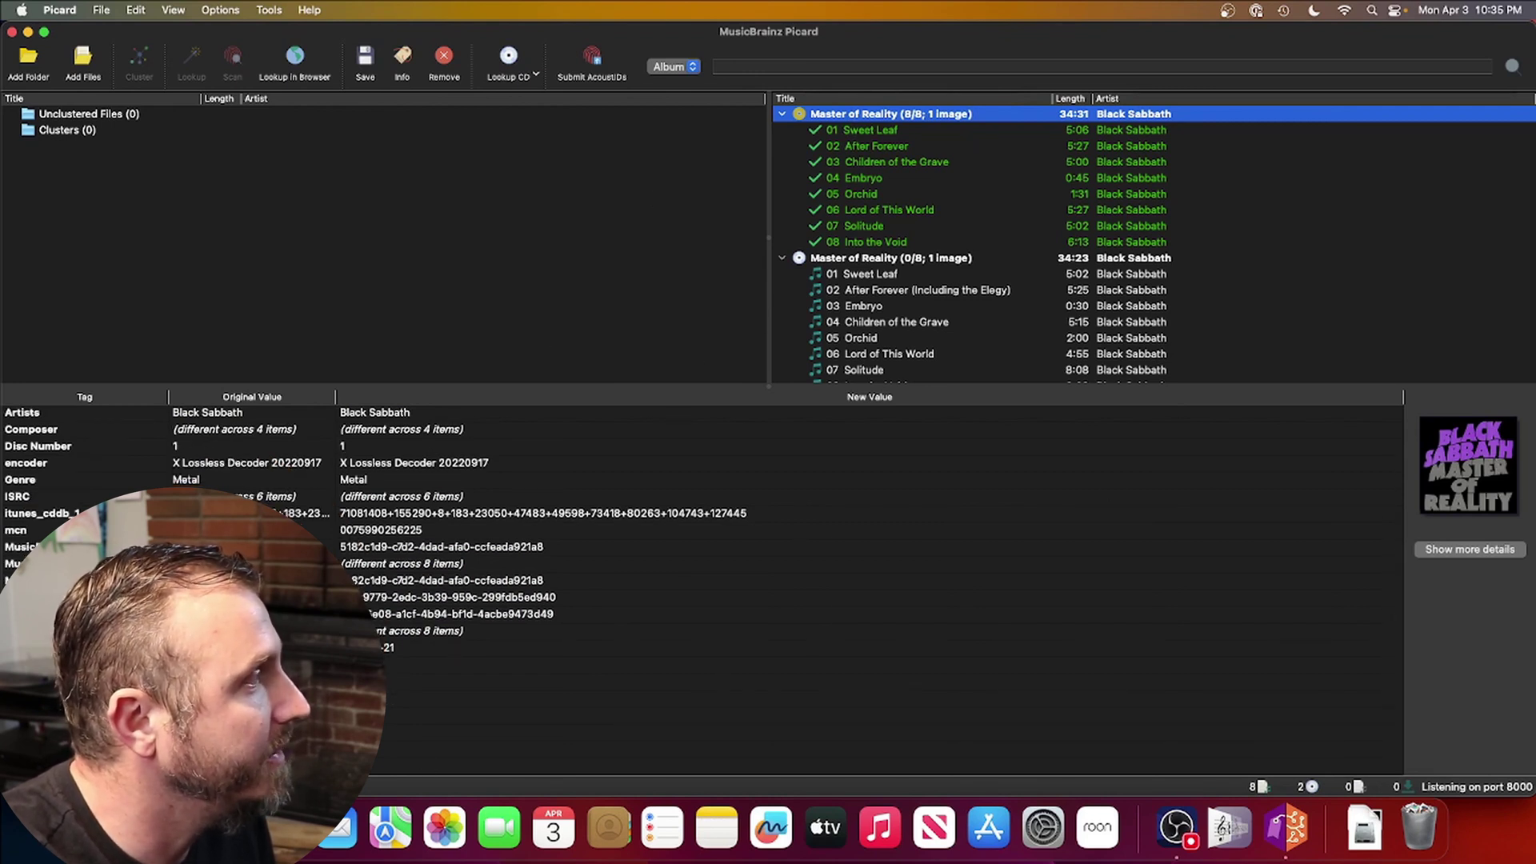
Switch to Finder and examine the FLAC files in the Master of Reality folder under Black Sabbath in MusicLibrary
{"action": "key", "text": "alt+super+space"}
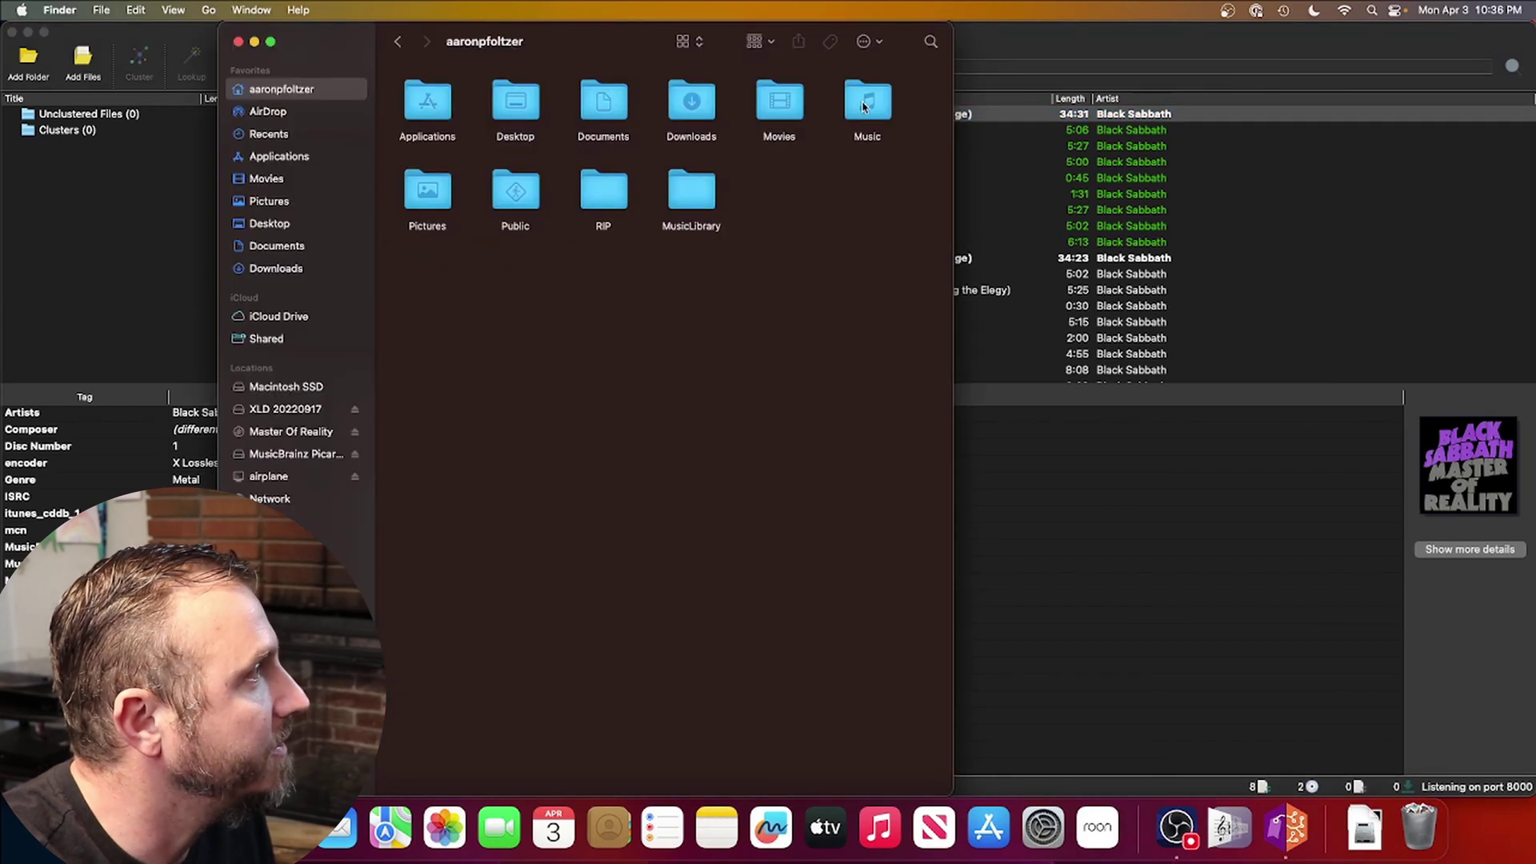
{"action": "double_click", "coordinate": [723, 188]}
{"action": "double_click", "coordinate": [457, 117]}
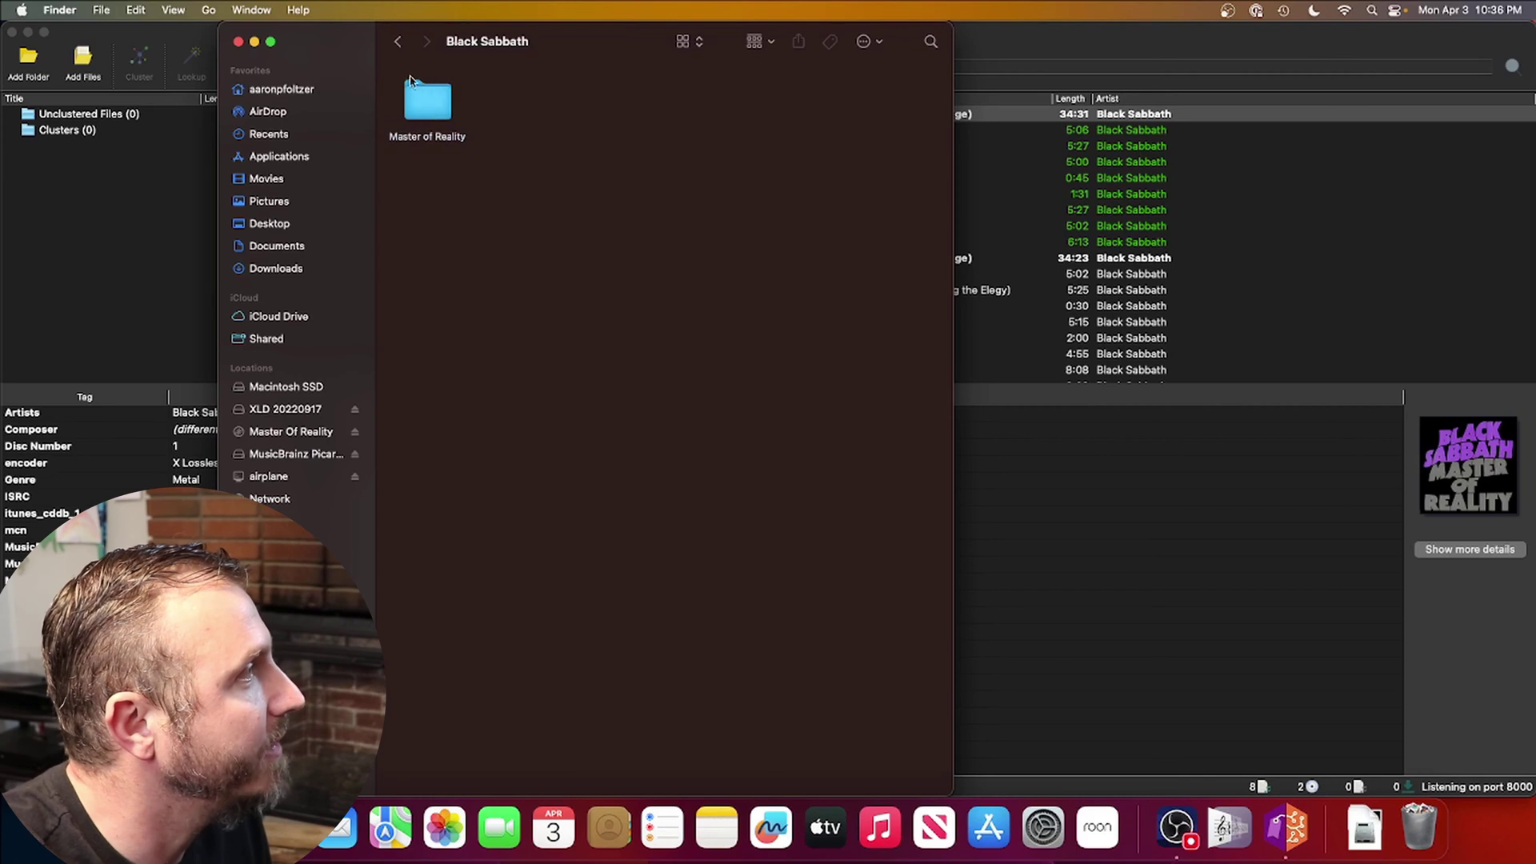
{"action": "double_click", "coordinate": [429, 112]}
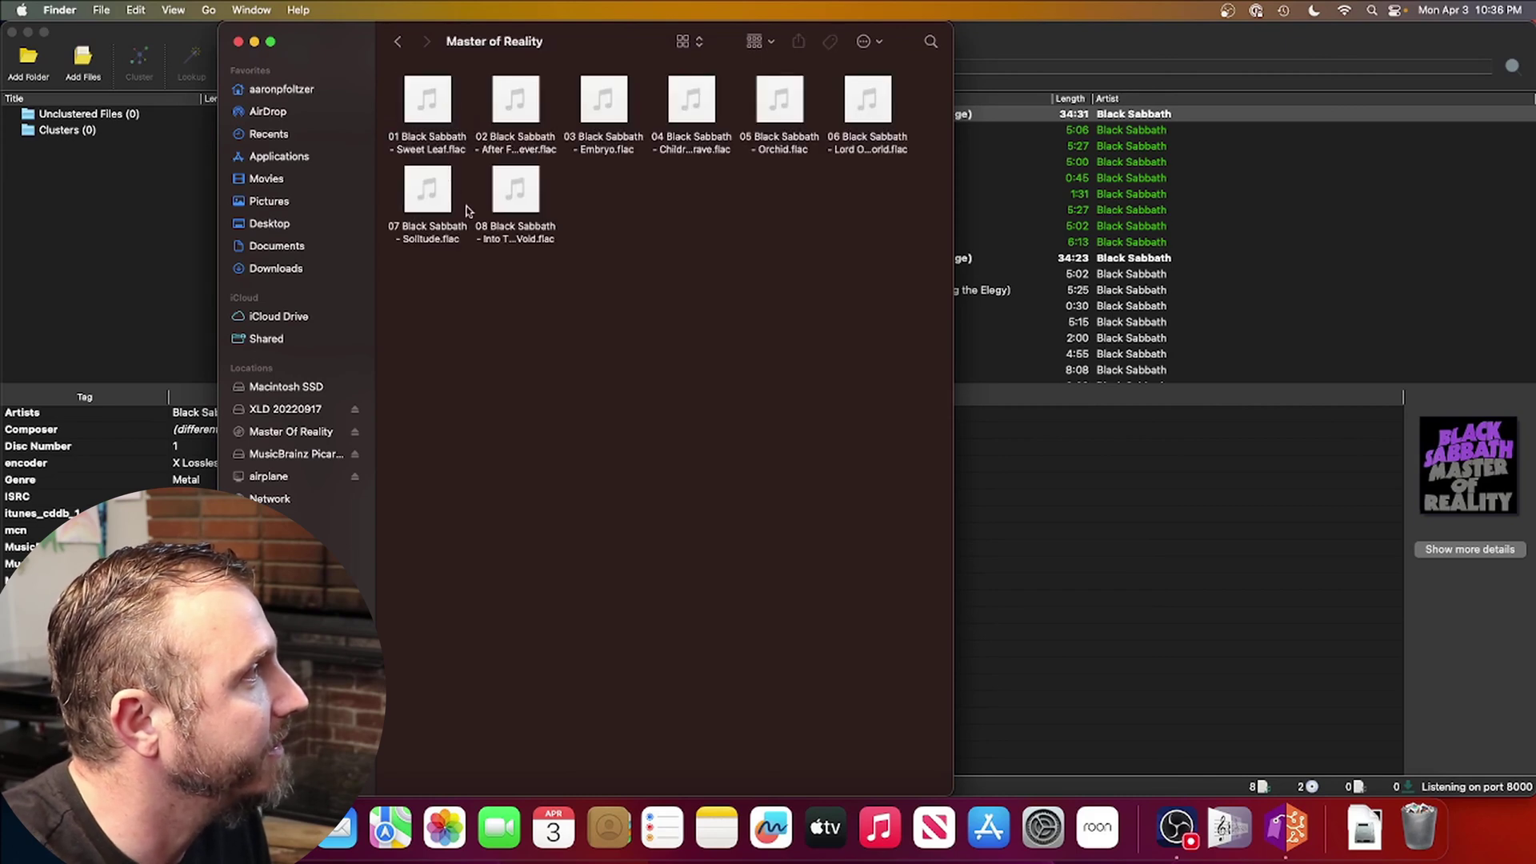
{"action": "right_click", "coordinate": [443, 121]}
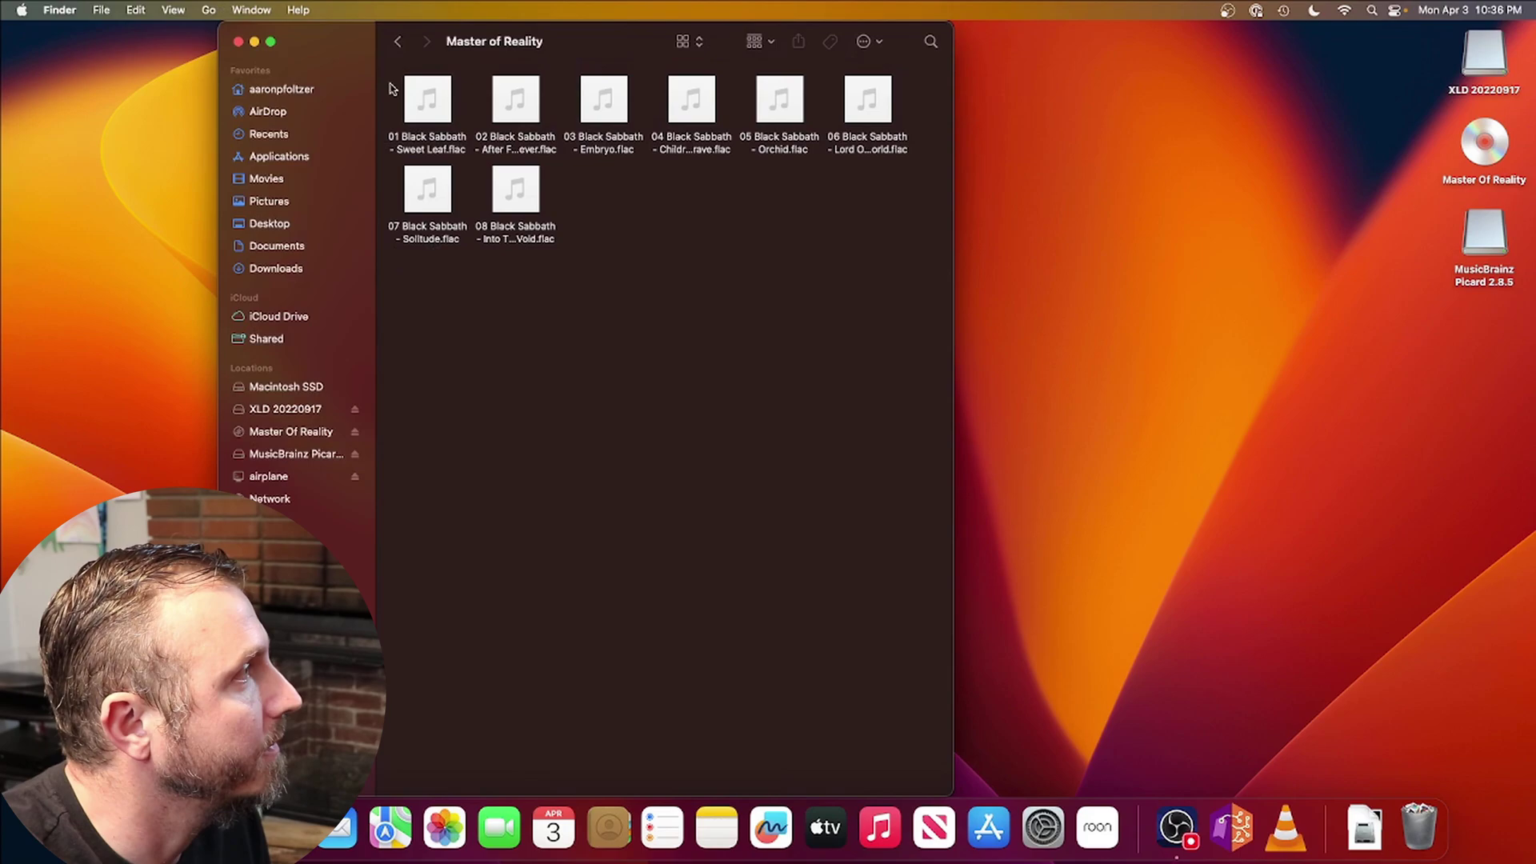
{"action": "left_click", "coordinate": [398, 42]}
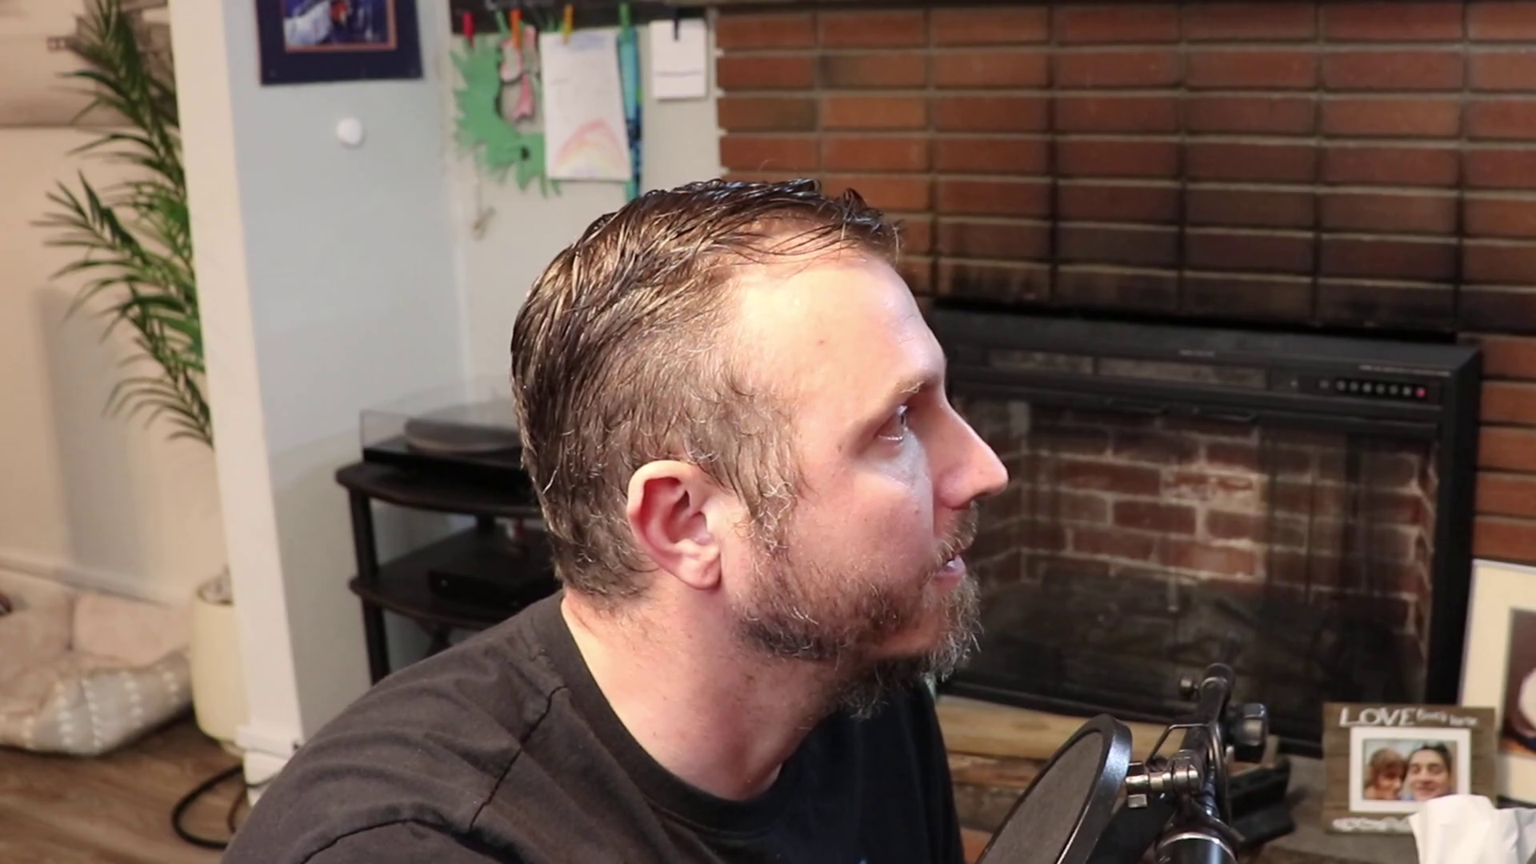